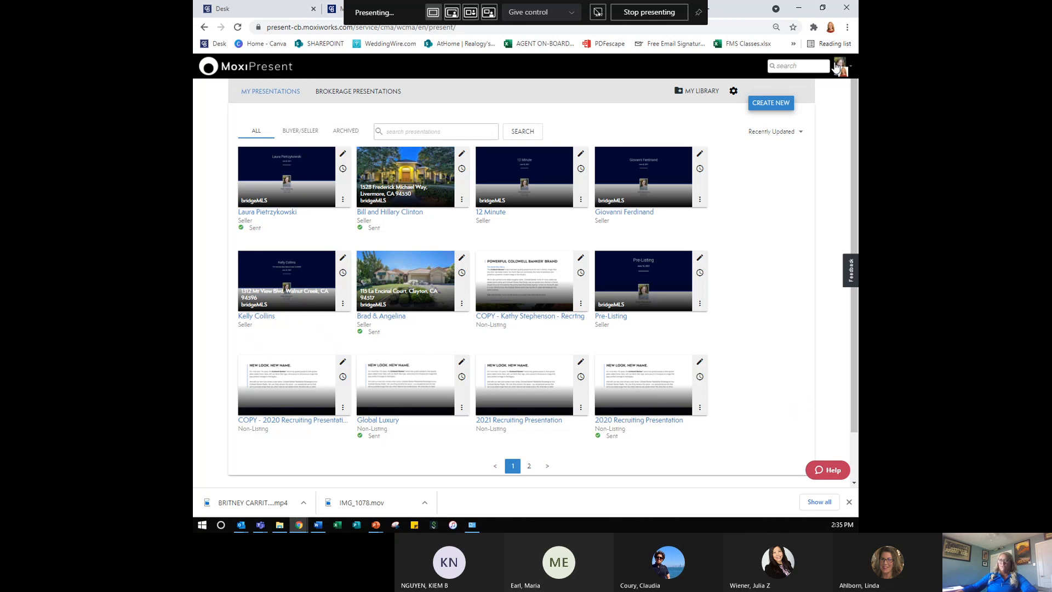
- Choose My Account from the profile avatar menu to view the agent's profile
click(836, 66)
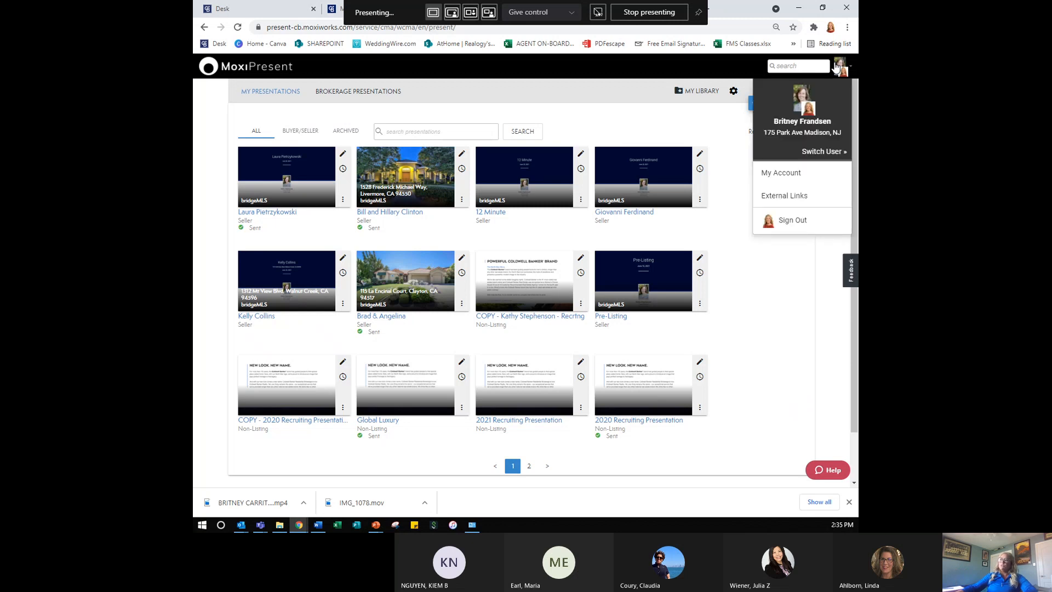
click(780, 173)
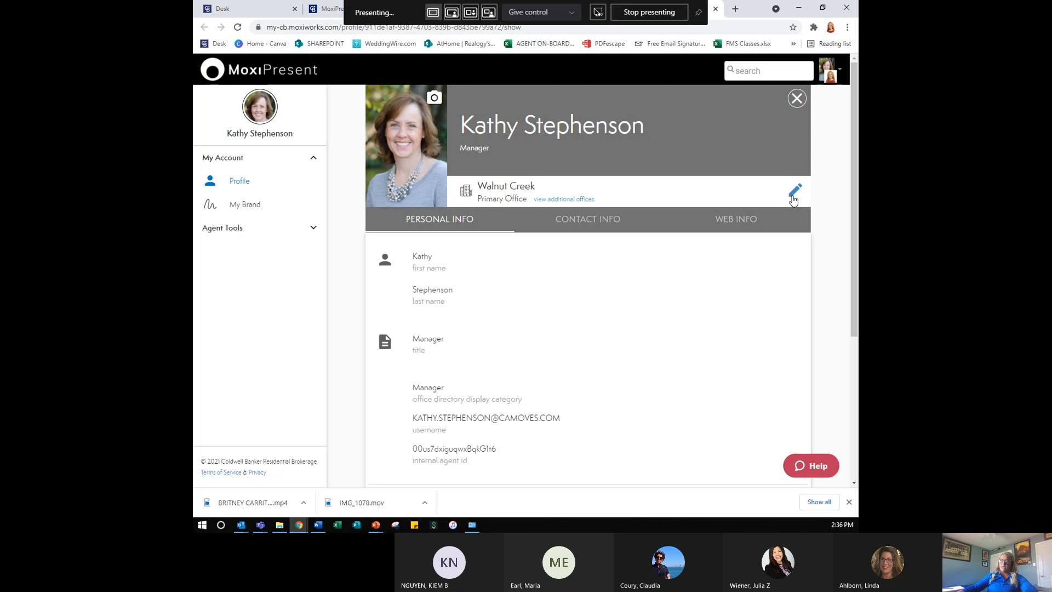
- Review the profile's Contact Info and Web Info sections down to Social Media, then start editing the profile
click(575, 222)
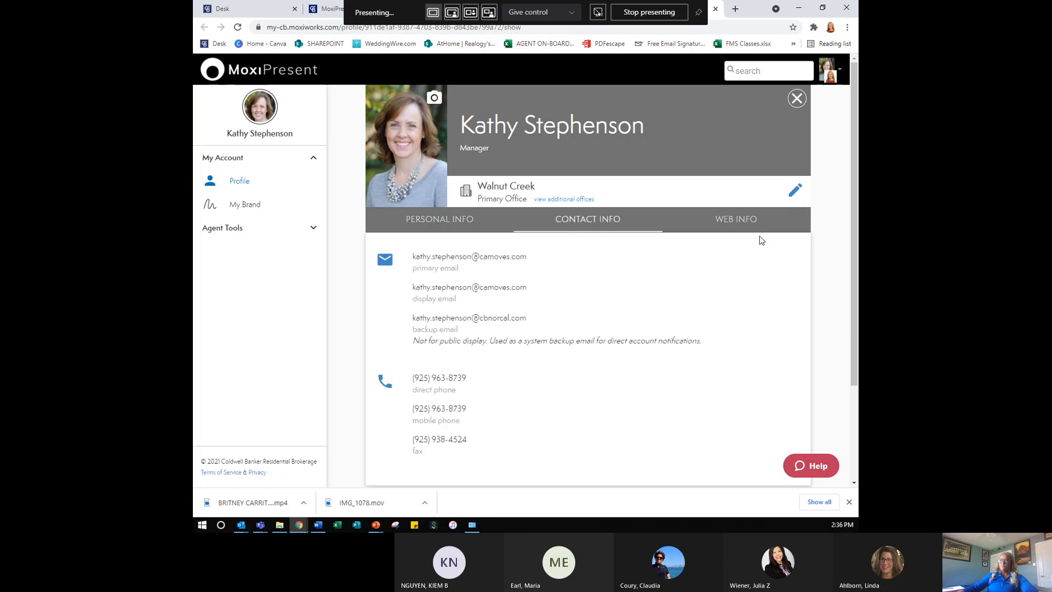
click(735, 223)
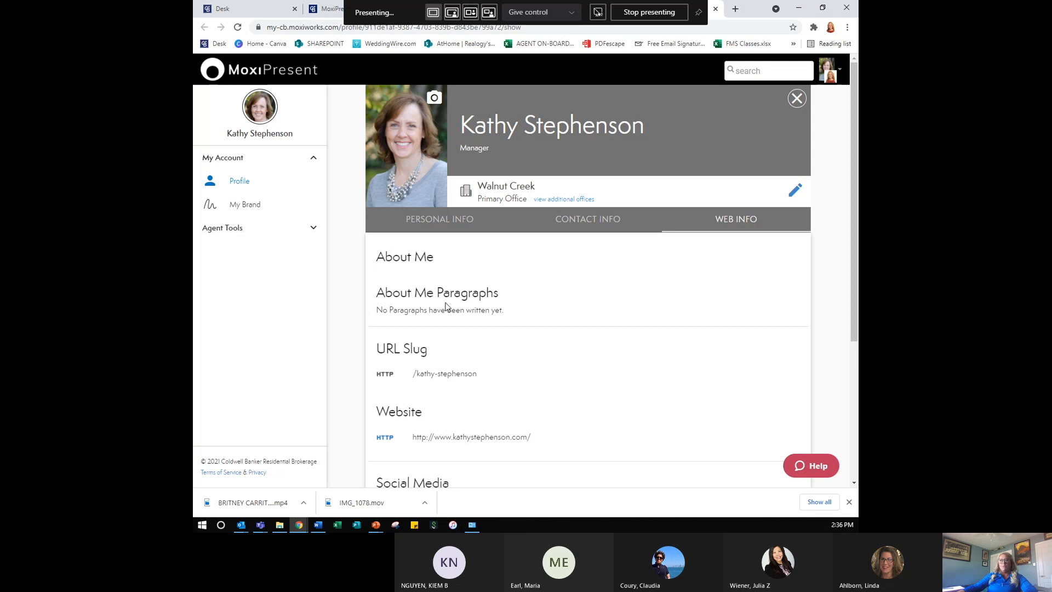
scroll(591, 401, down, 2)
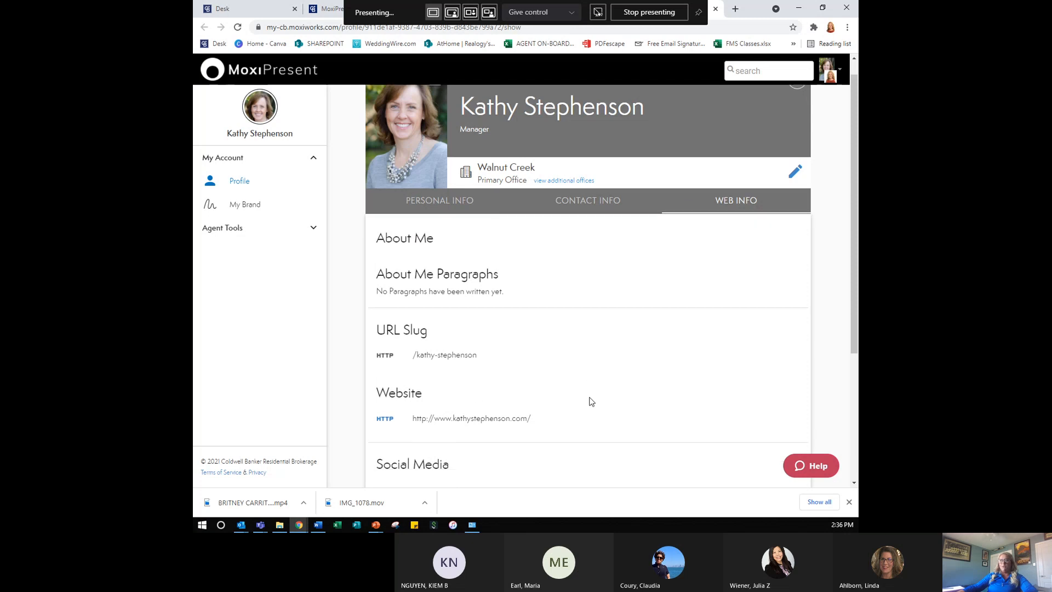
click(535, 344)
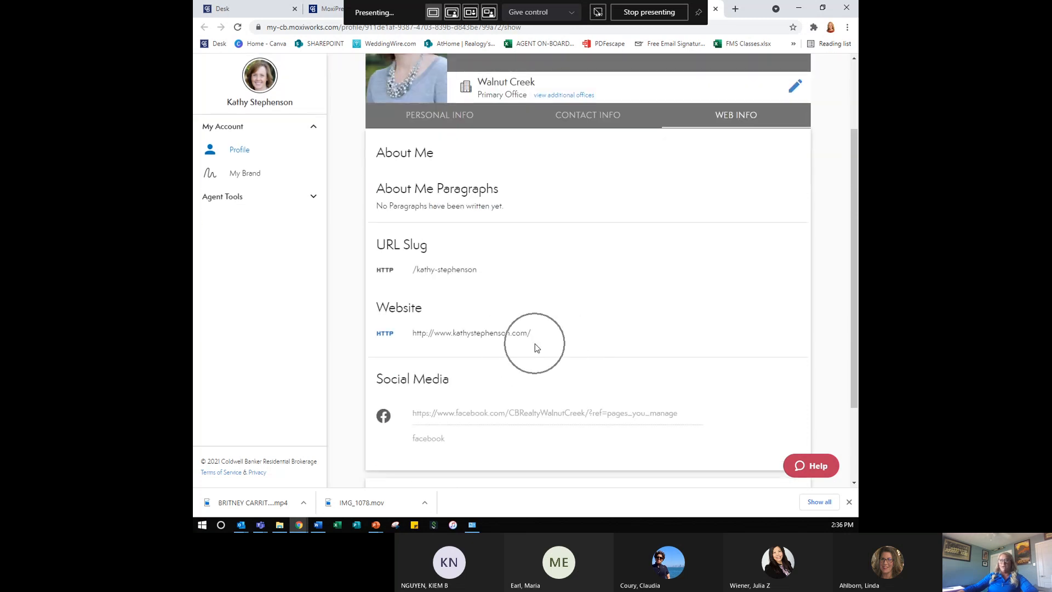
click(520, 408)
click(520, 408)
scroll(520, 408, down, 2)
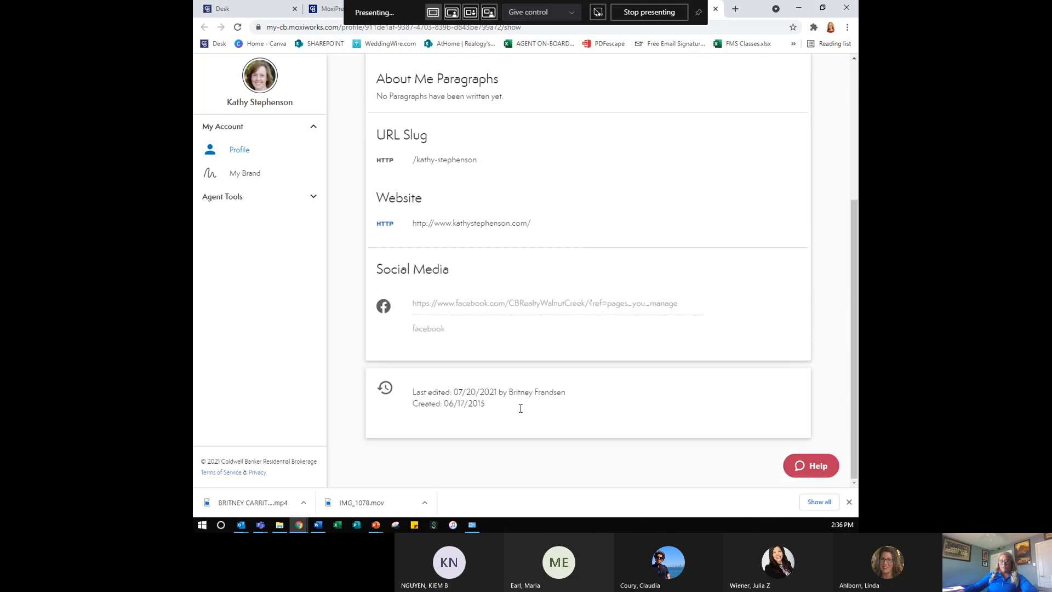
scroll(585, 330, up, 4)
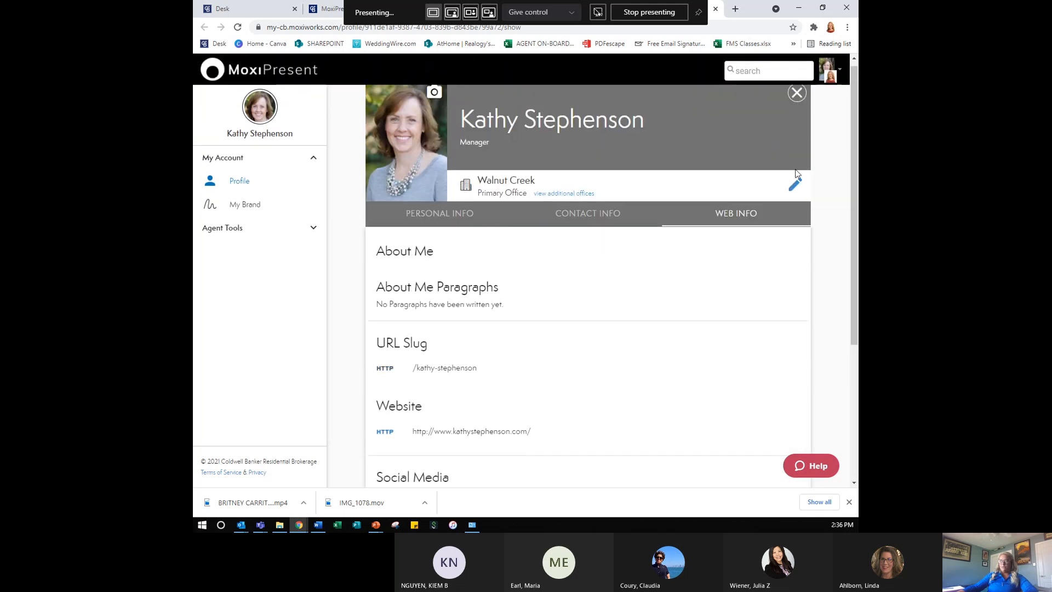
click(791, 187)
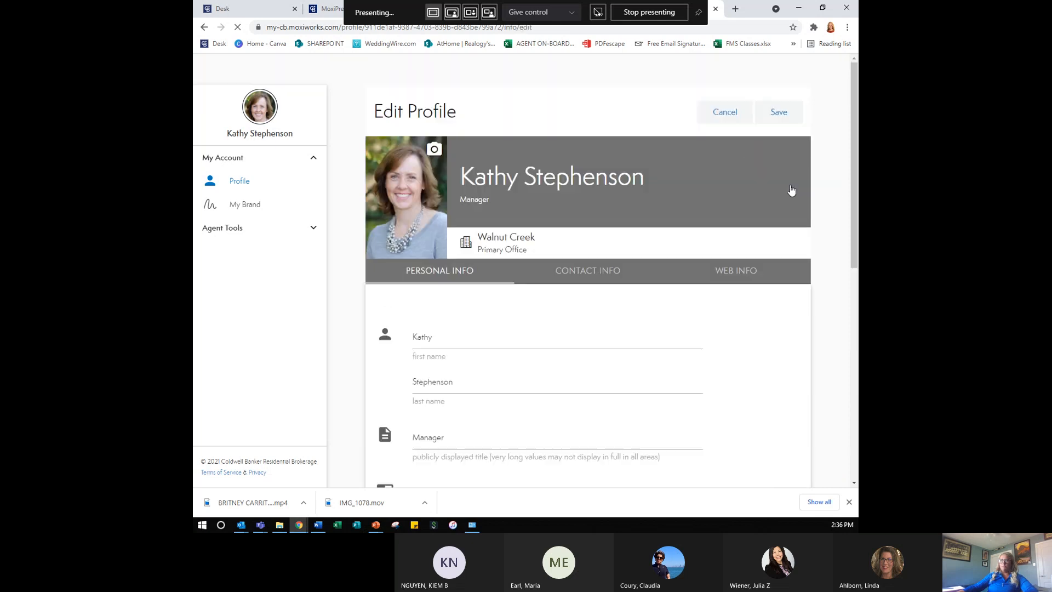
- Look through the Edit Profile fields and save the profile, then go to My Brand
scroll(629, 309, down, 3)
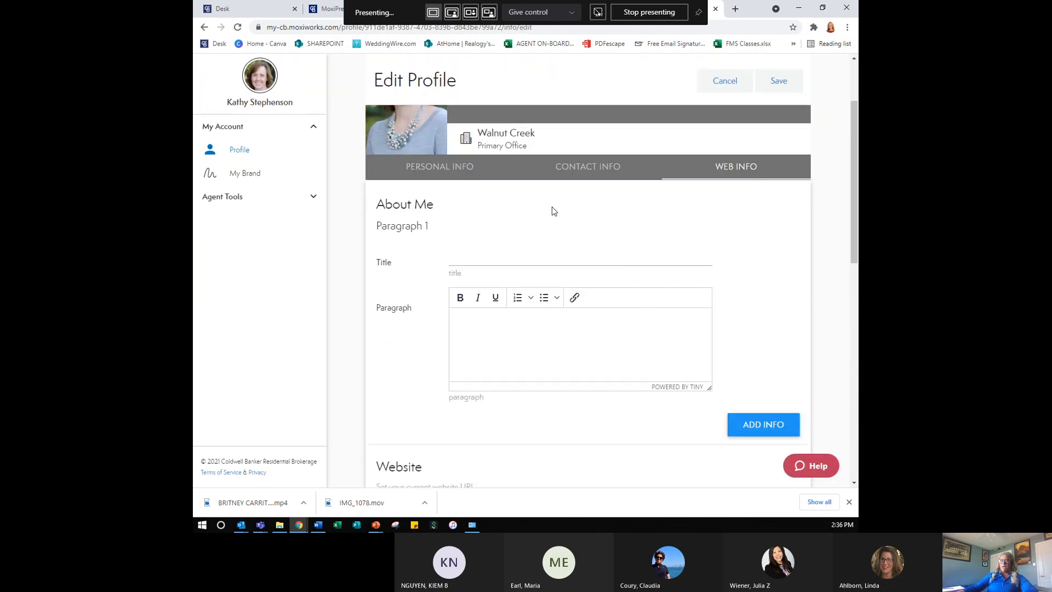
scroll(774, 386, down, 1)
scroll(606, 265, down, 3)
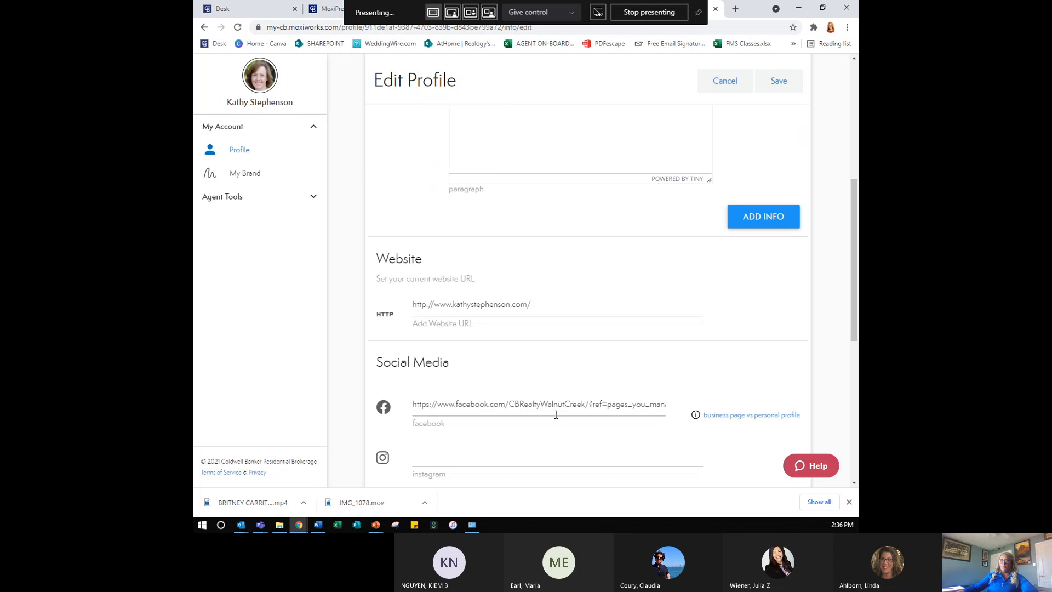
scroll(683, 404, down, 3)
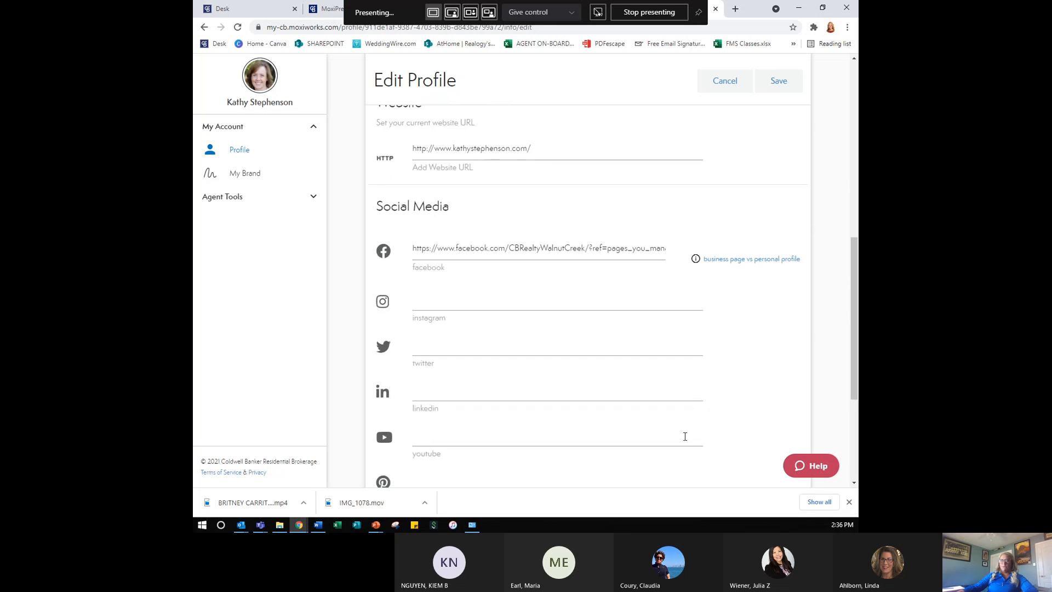
scroll(685, 436, down, 5)
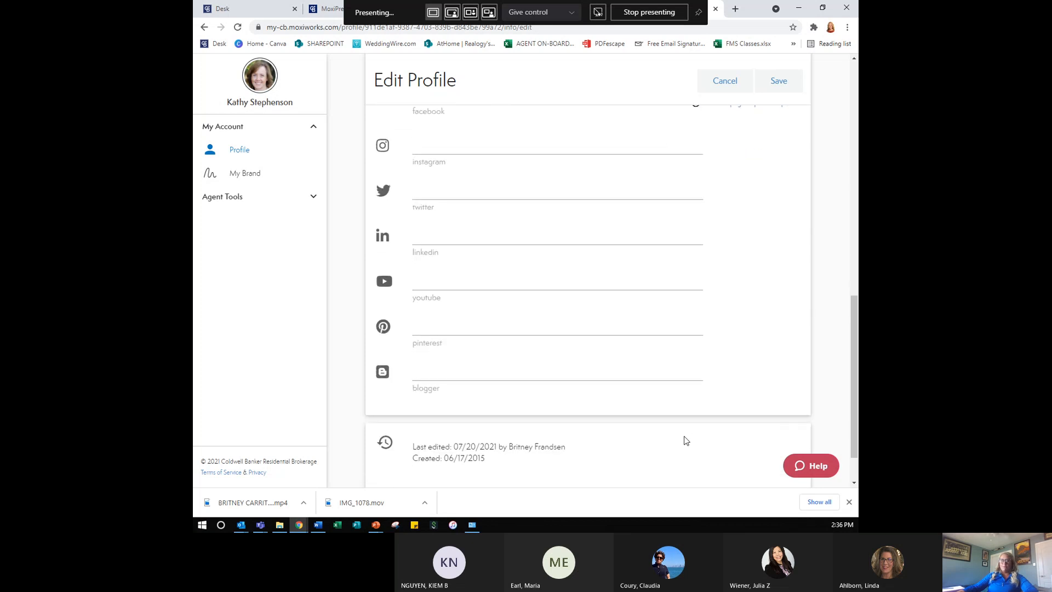
scroll(685, 436, up, 6)
scroll(684, 436, up, 5)
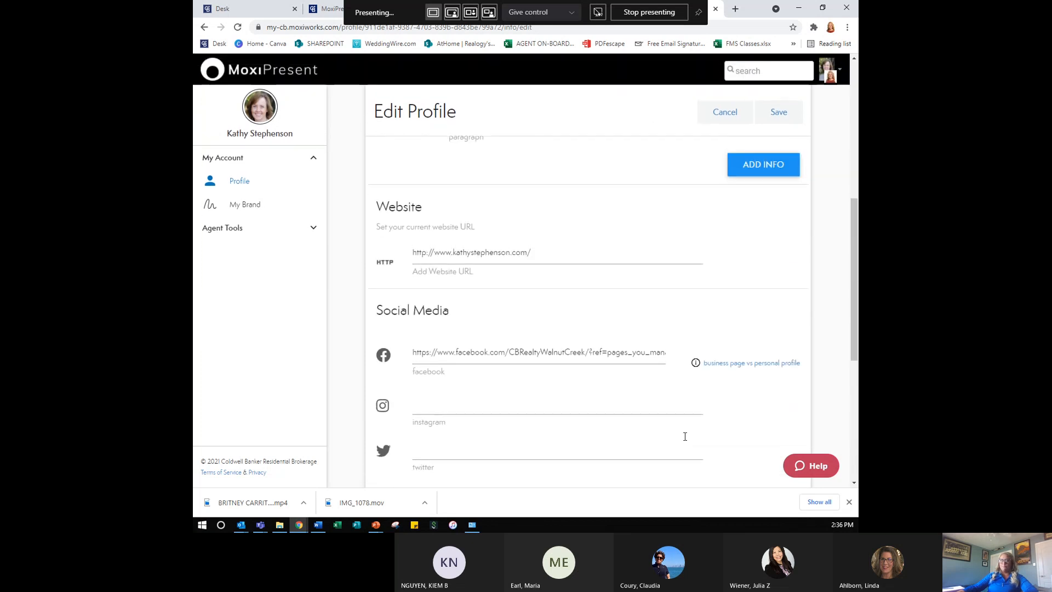
click(776, 119)
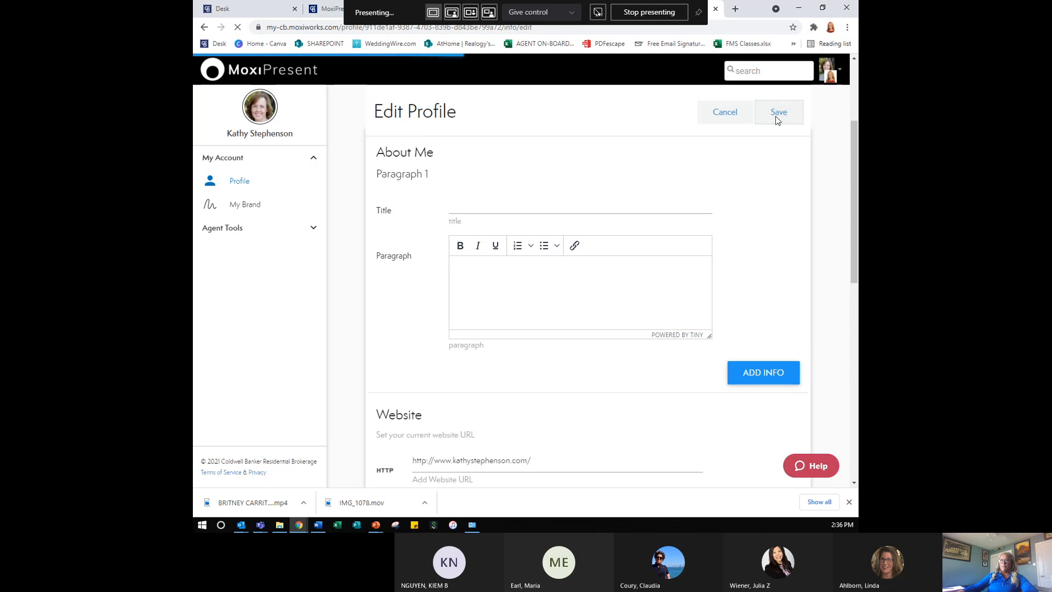
click(265, 206)
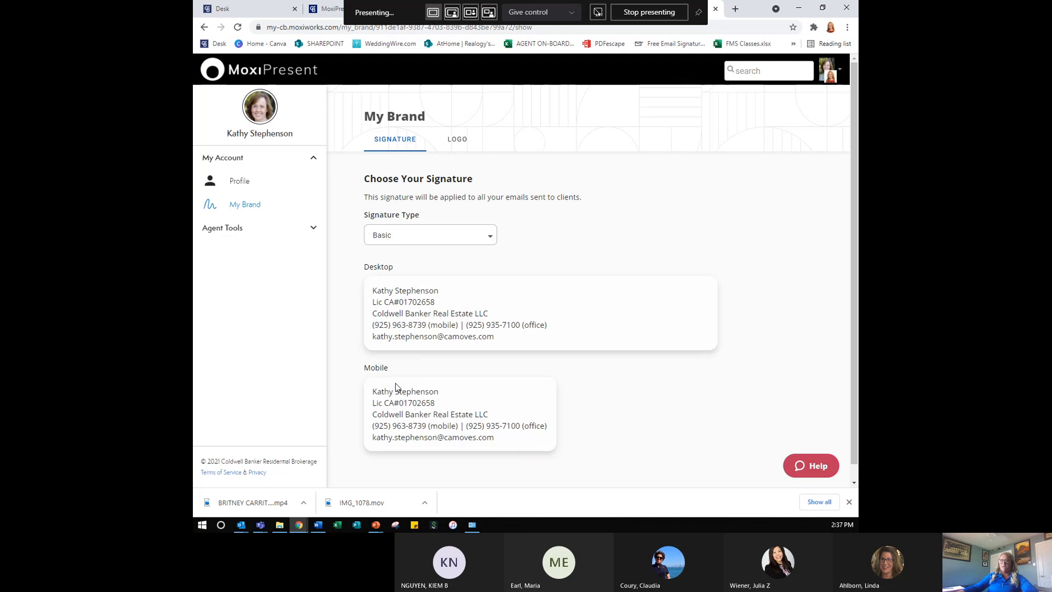
- Check the brand Logo tab, then open Integrated Tools under Agent Tools
click(466, 144)
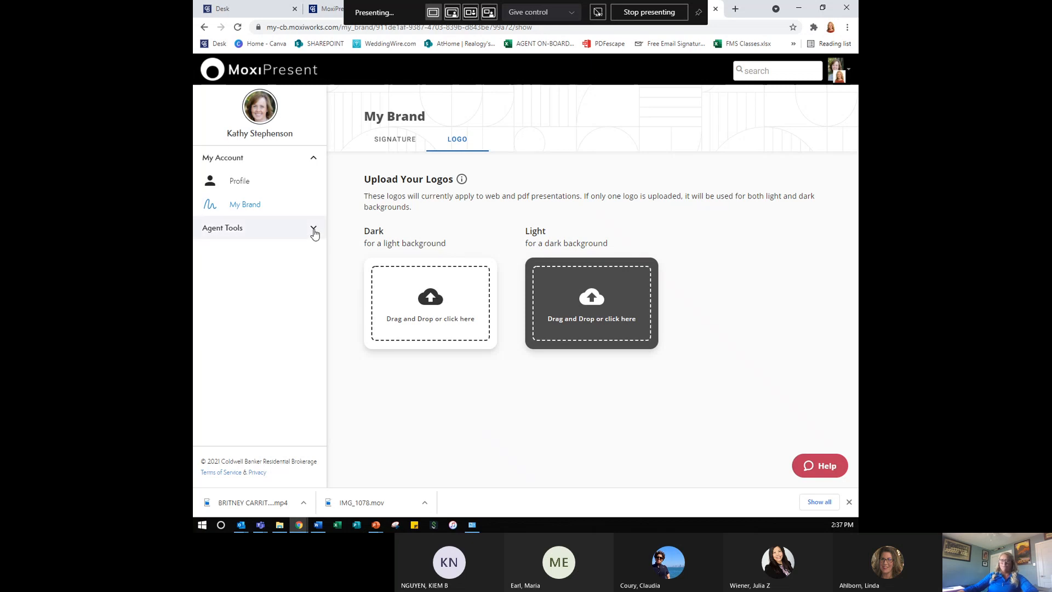
click(314, 230)
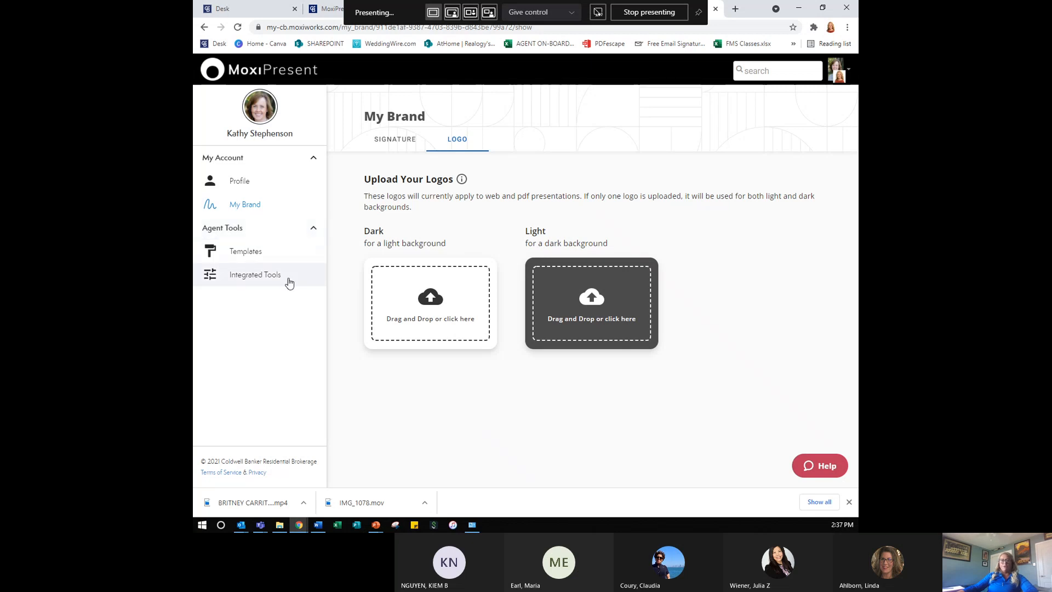
click(289, 282)
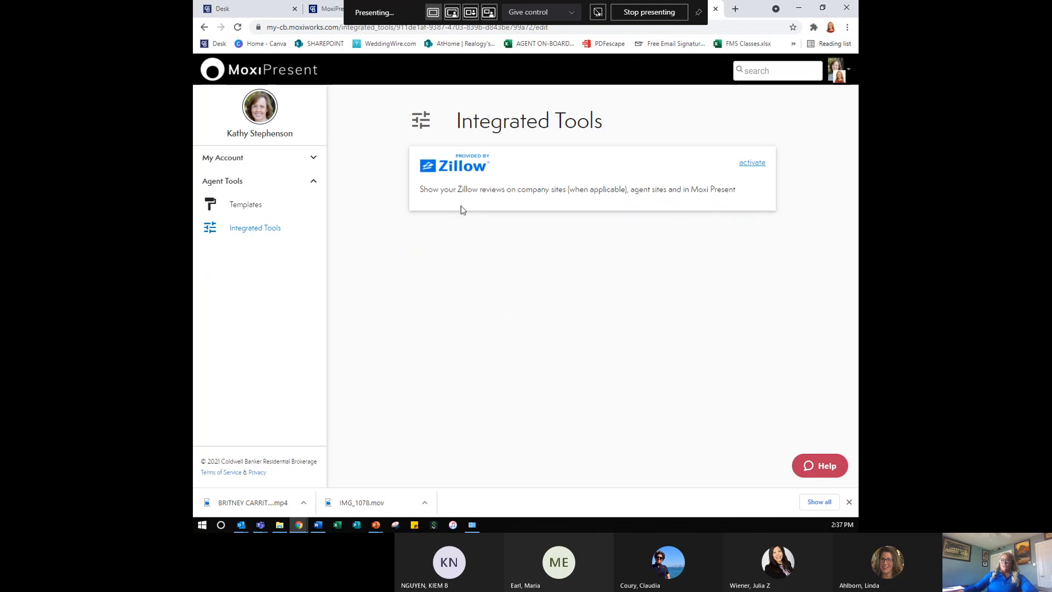
- Activate the Zillow reviews integration and try saving with the email field left blank
key(ctrl)
key(ctrl)
click(759, 166)
click(502, 224)
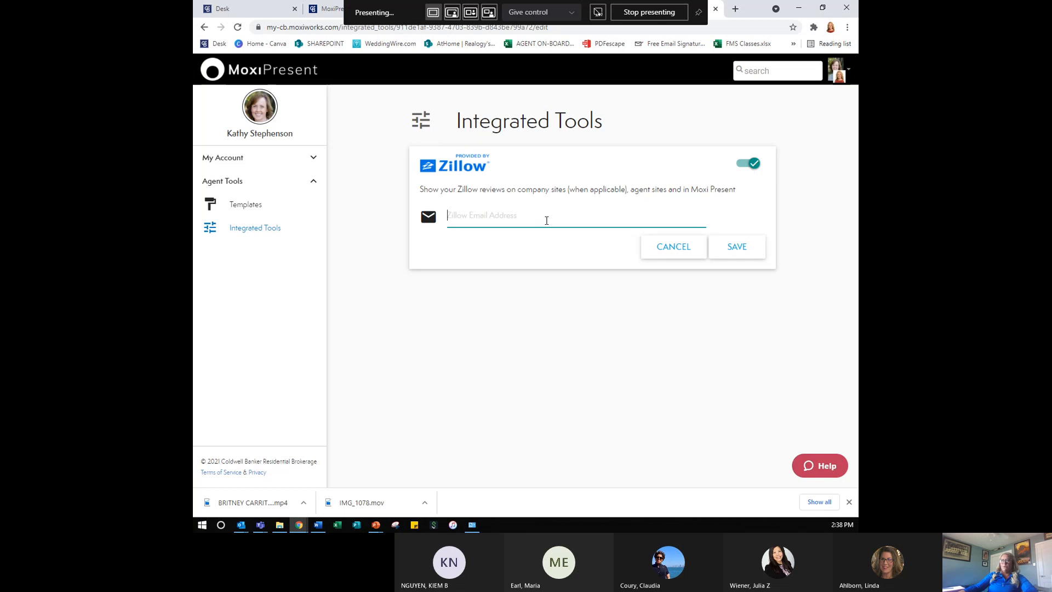
click(759, 256)
click(316, 167)
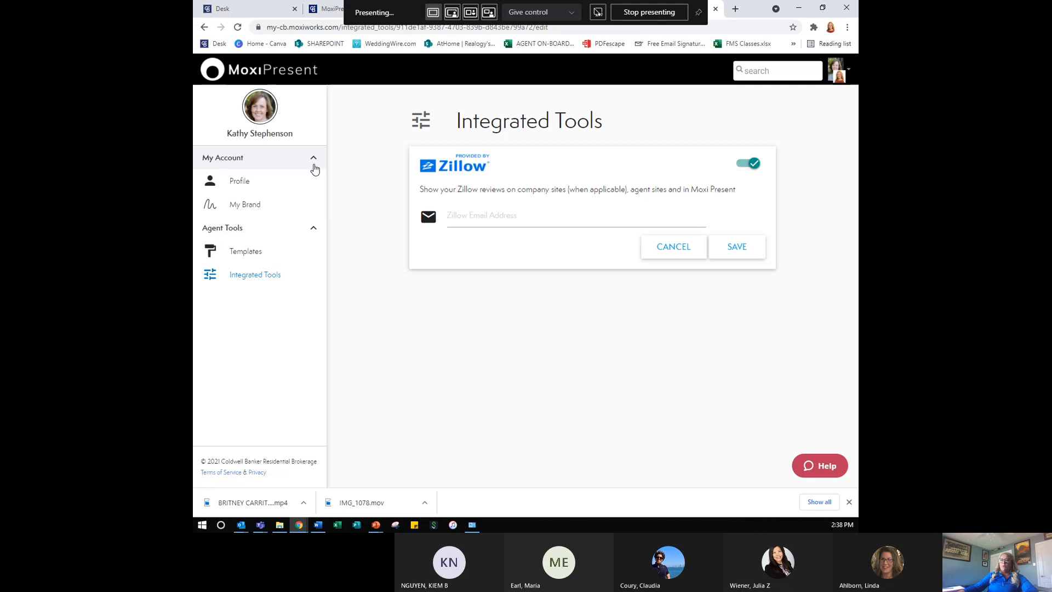
click(312, 228)
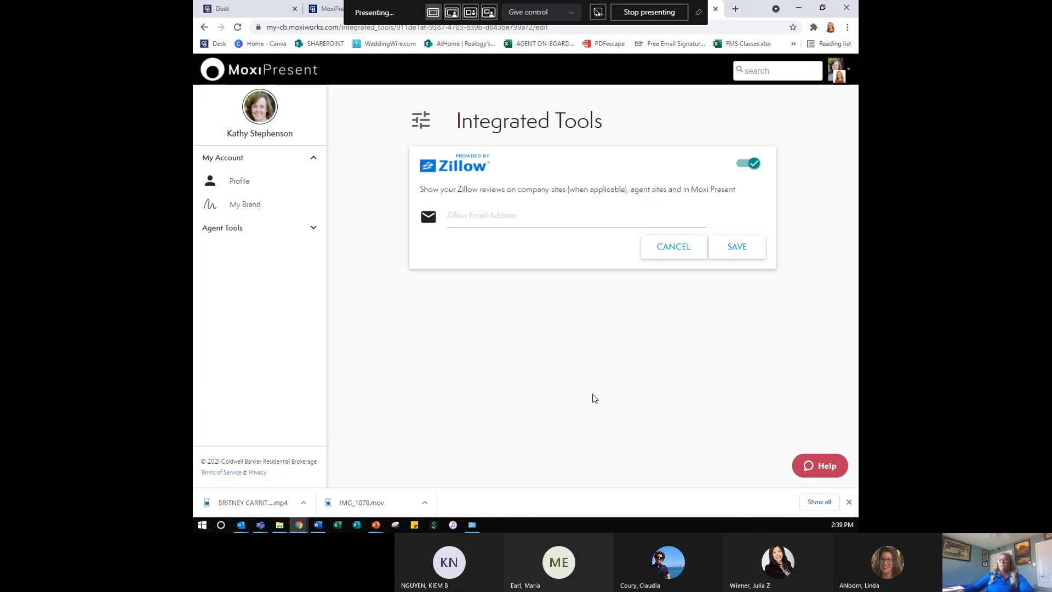
- Return to My Presentations and begin a new presentation with Create New
click(832, 75)
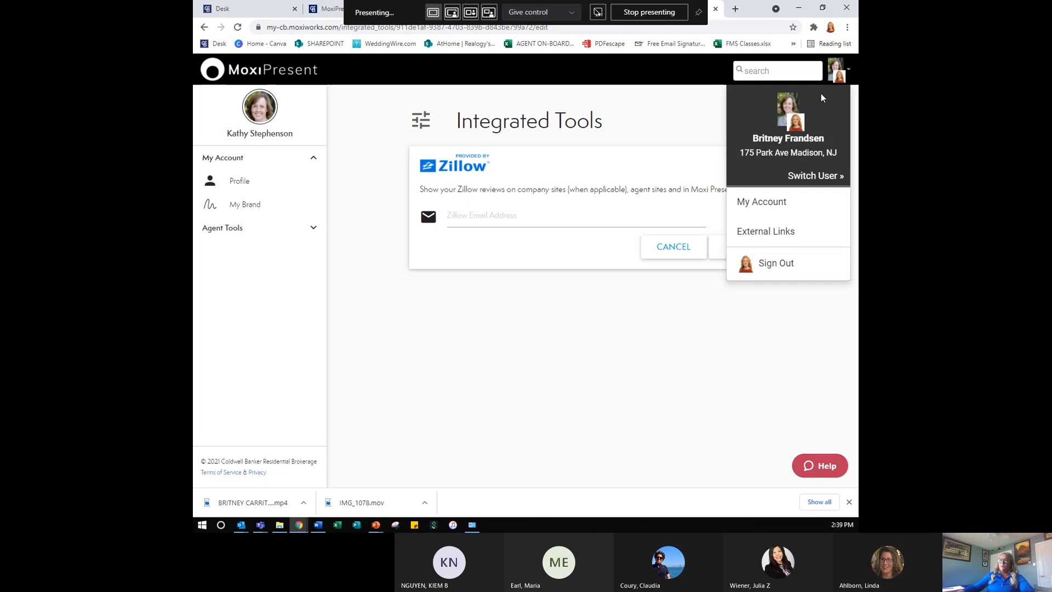
click(627, 115)
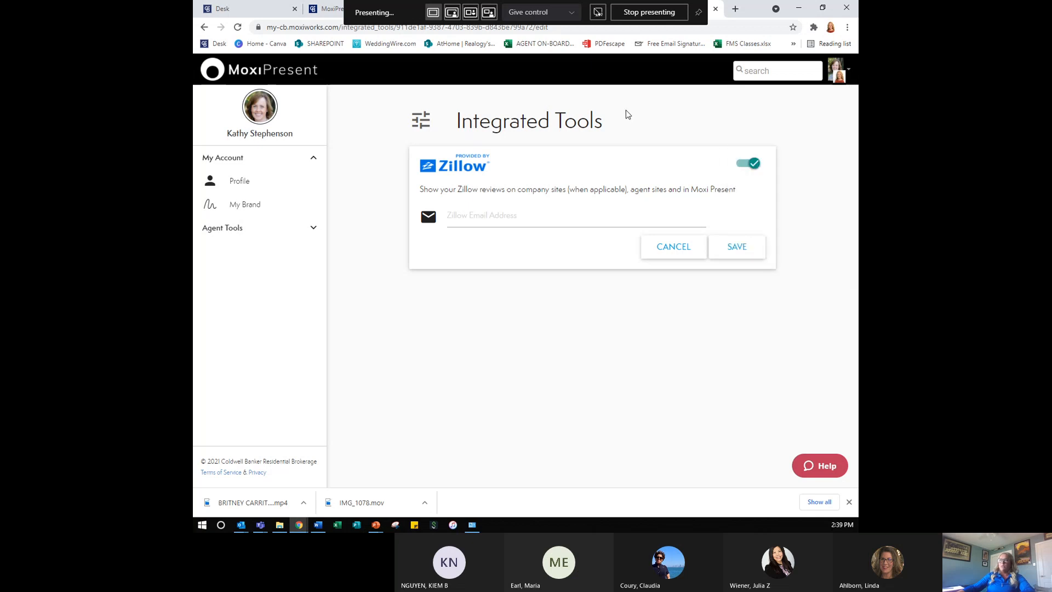
click(237, 74)
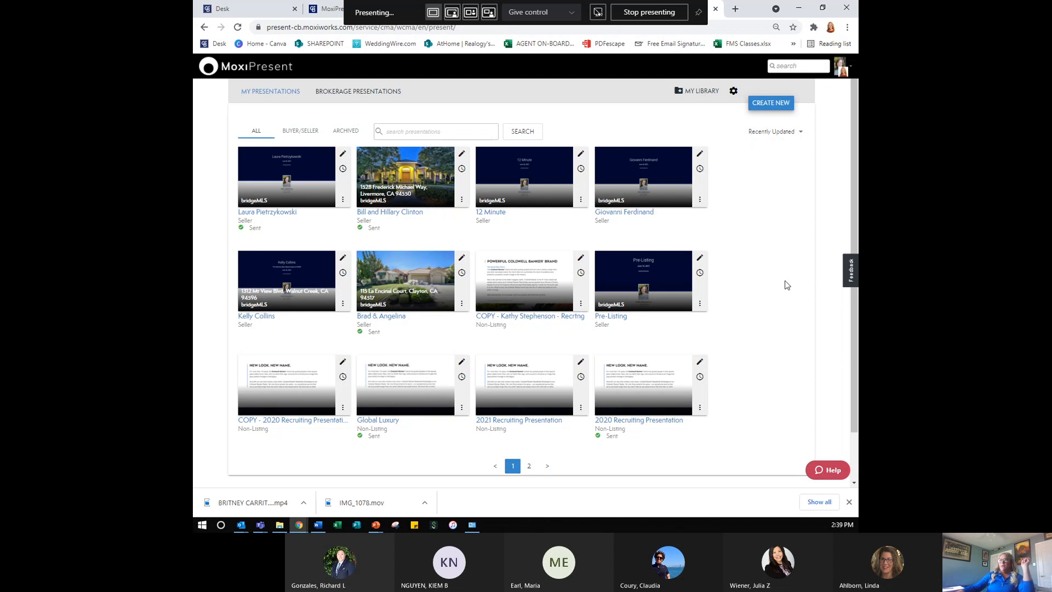
click(768, 108)
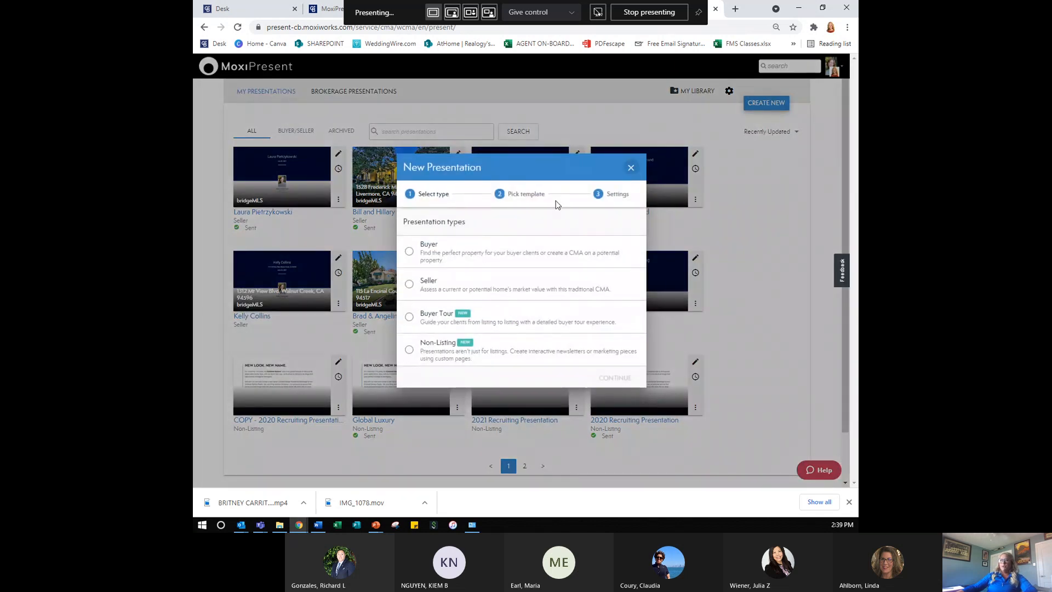
- Pick the Seller type and the brokerage template 'SF BAY AREA | East Bay - North Bay | Seller's Presentation'
click(485, 293)
click(605, 378)
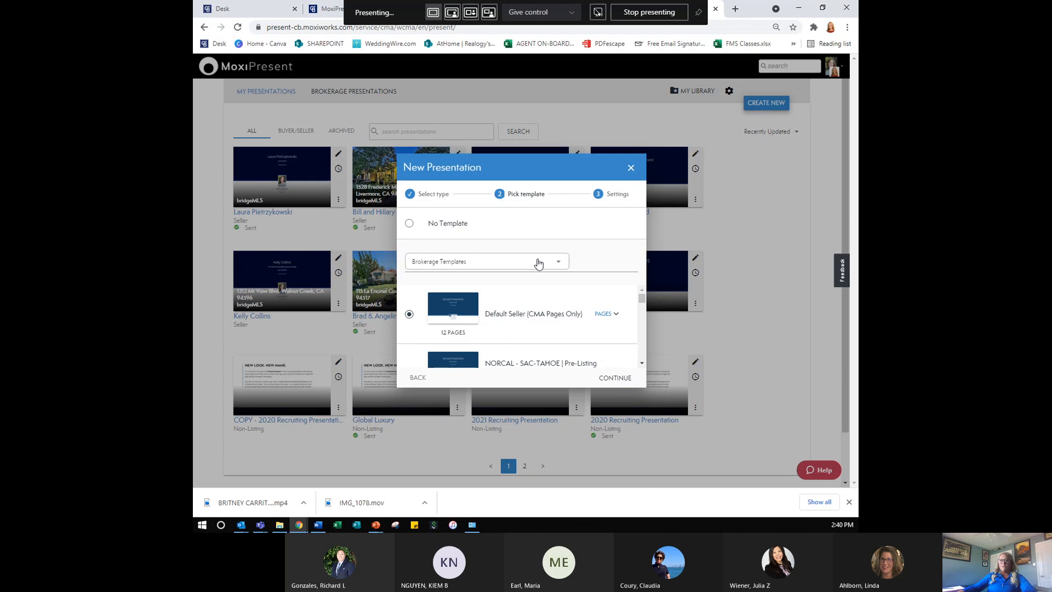
click(539, 263)
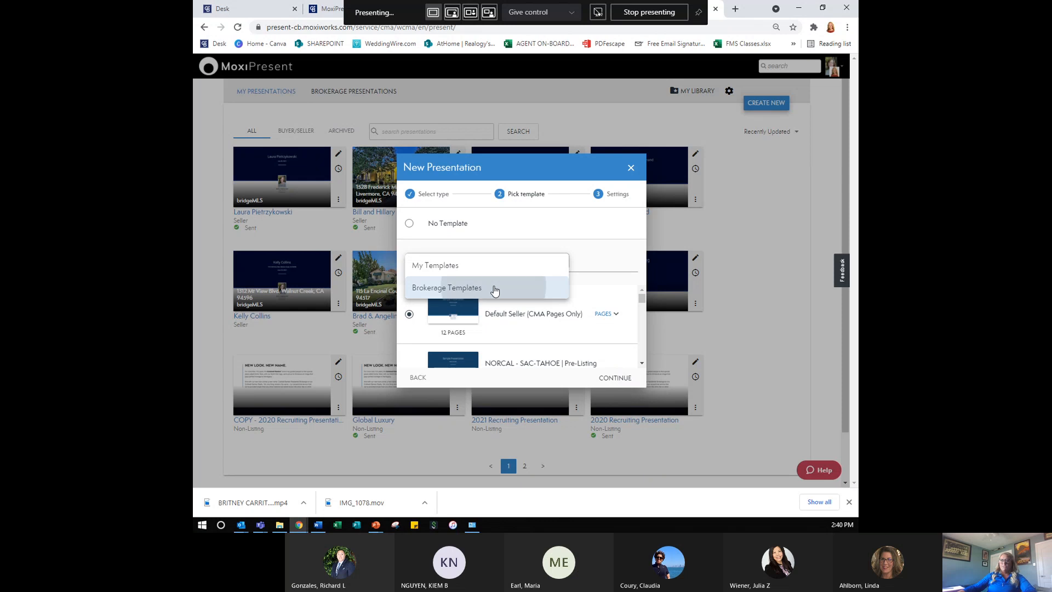
click(493, 288)
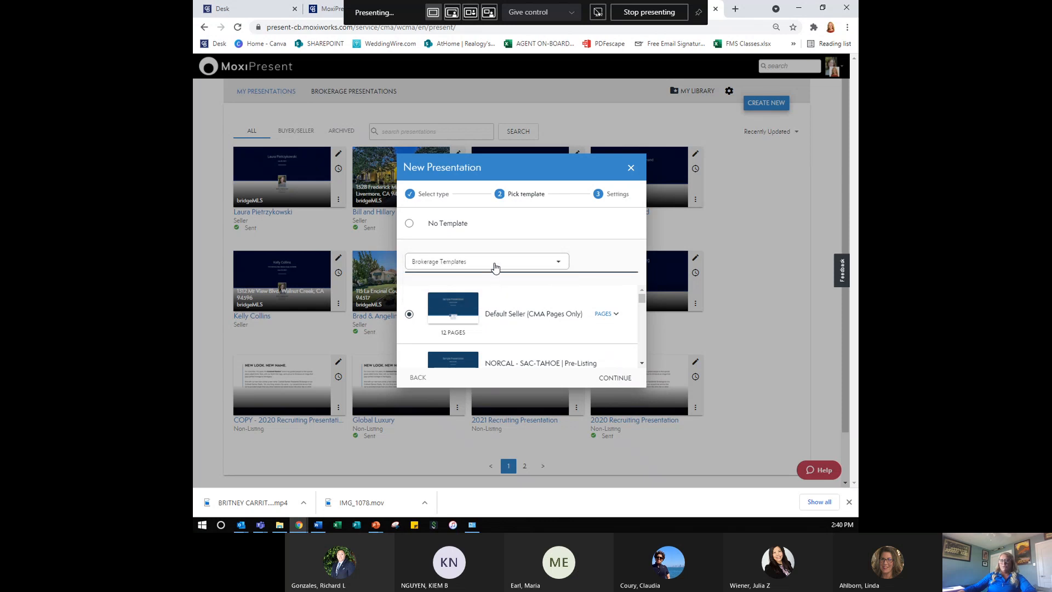
scroll(529, 321, down, 3)
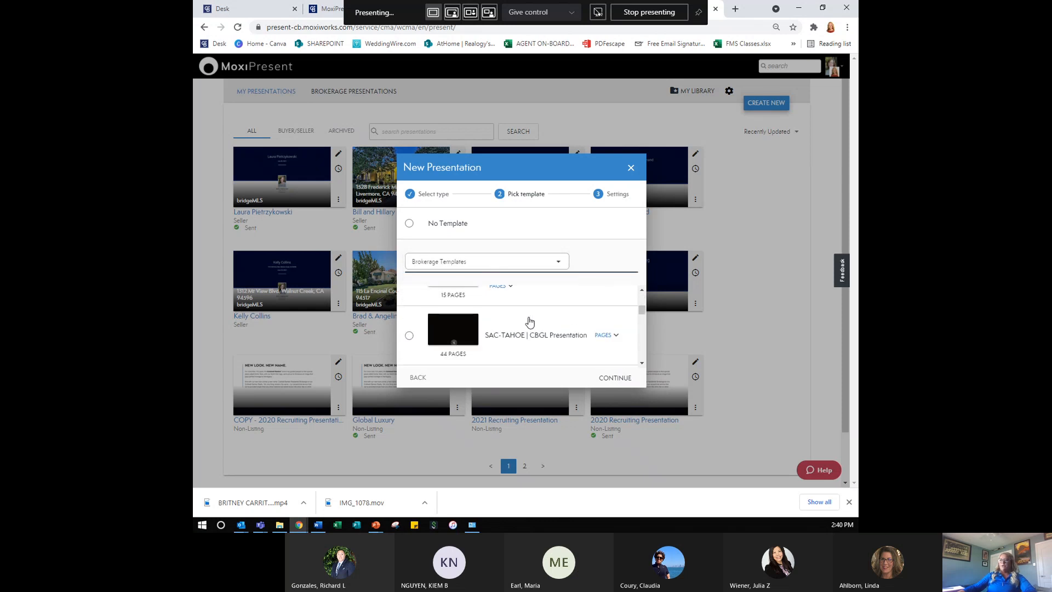
scroll(529, 322, down, 5)
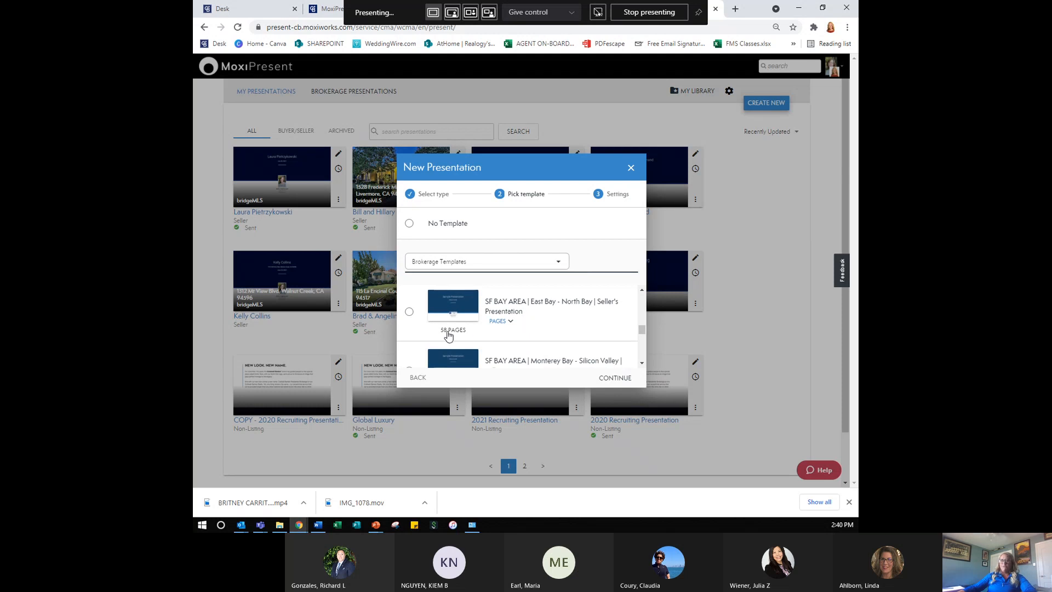
click(408, 314)
- Enter the clients' names in Prepared for, keep bridgeMLS (Primary), and create the presentation
click(605, 380)
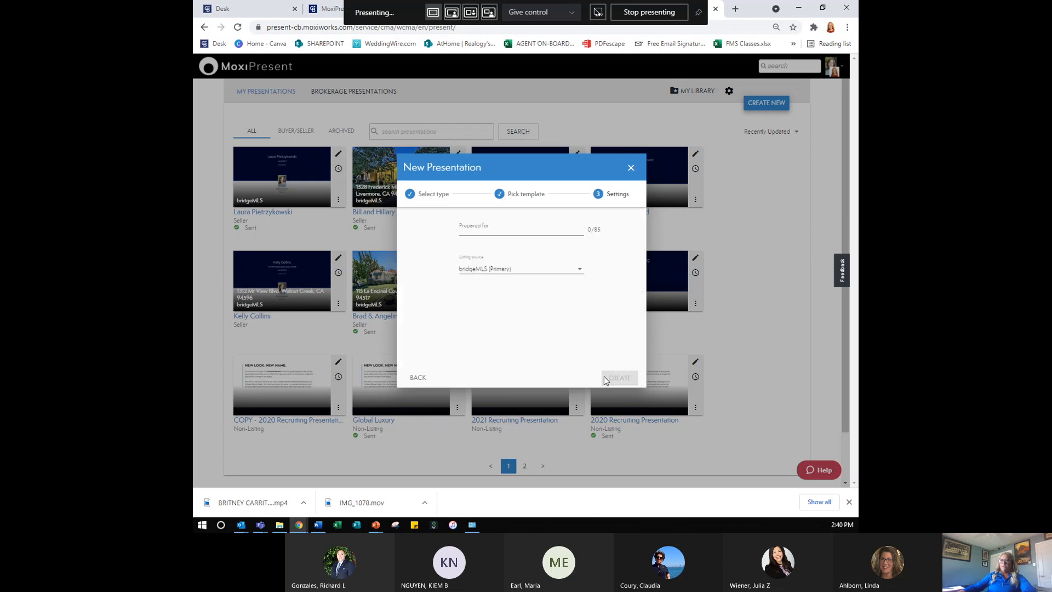
click(536, 230)
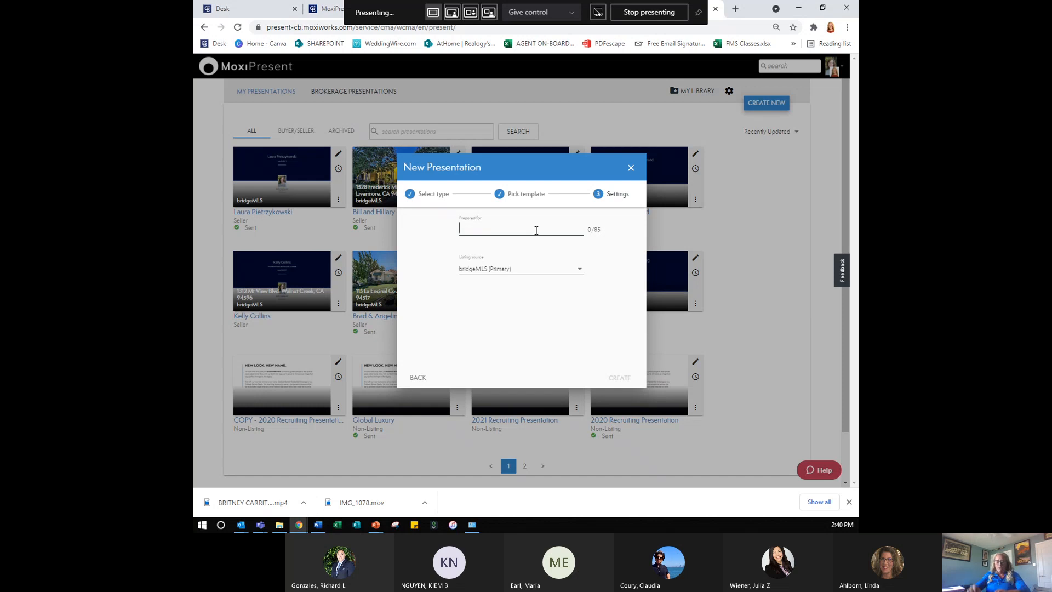
text(B)
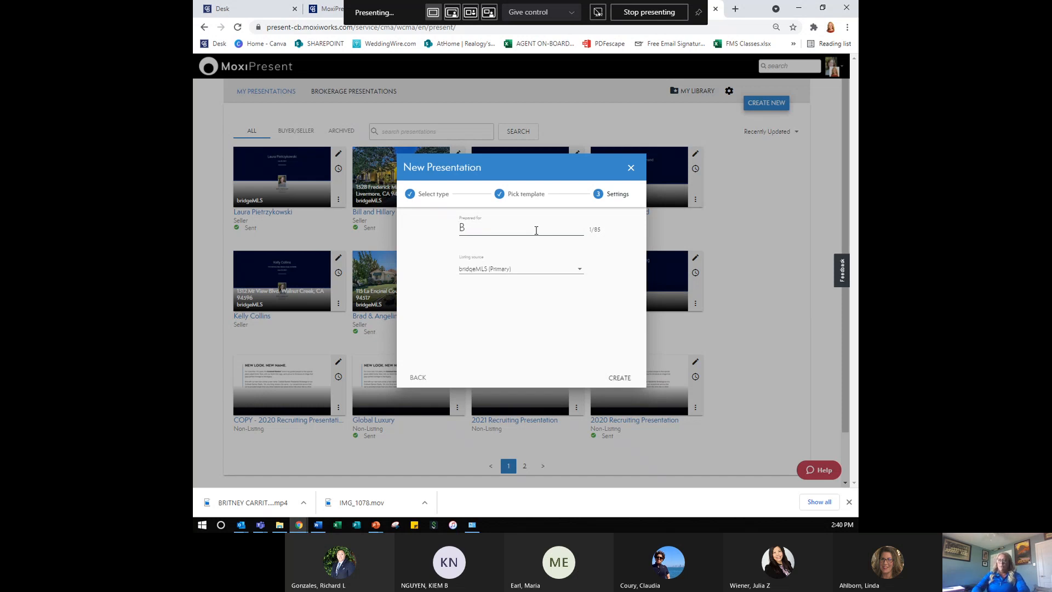
text(rad & Angelina)
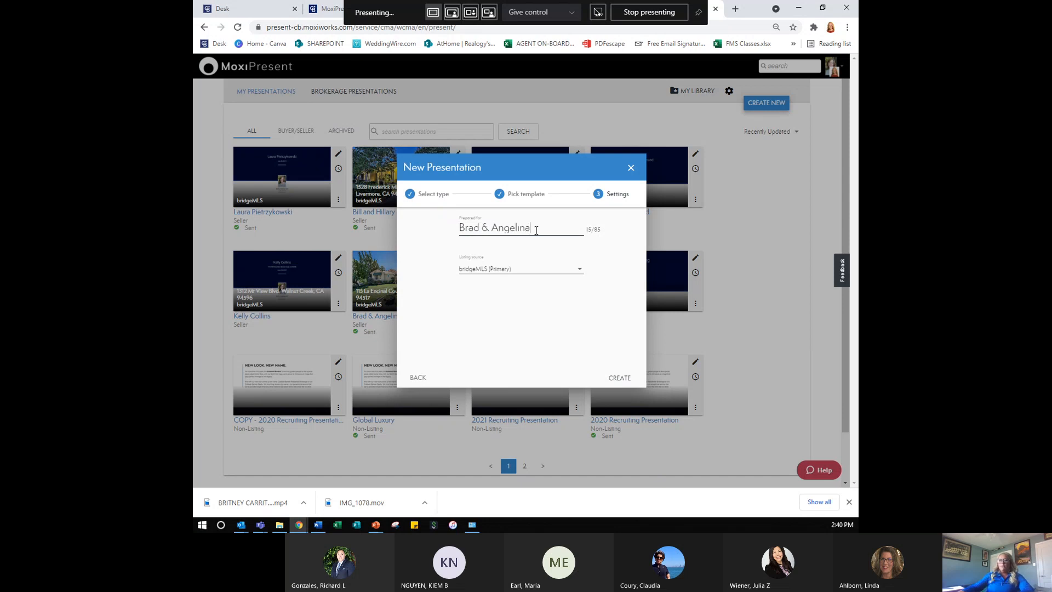
click(545, 269)
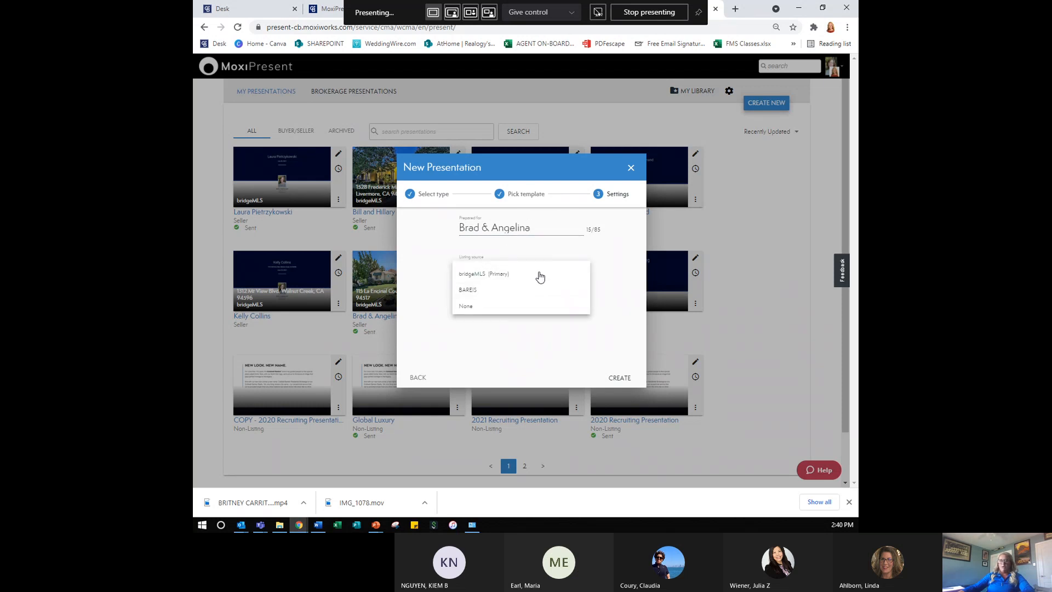
click(540, 275)
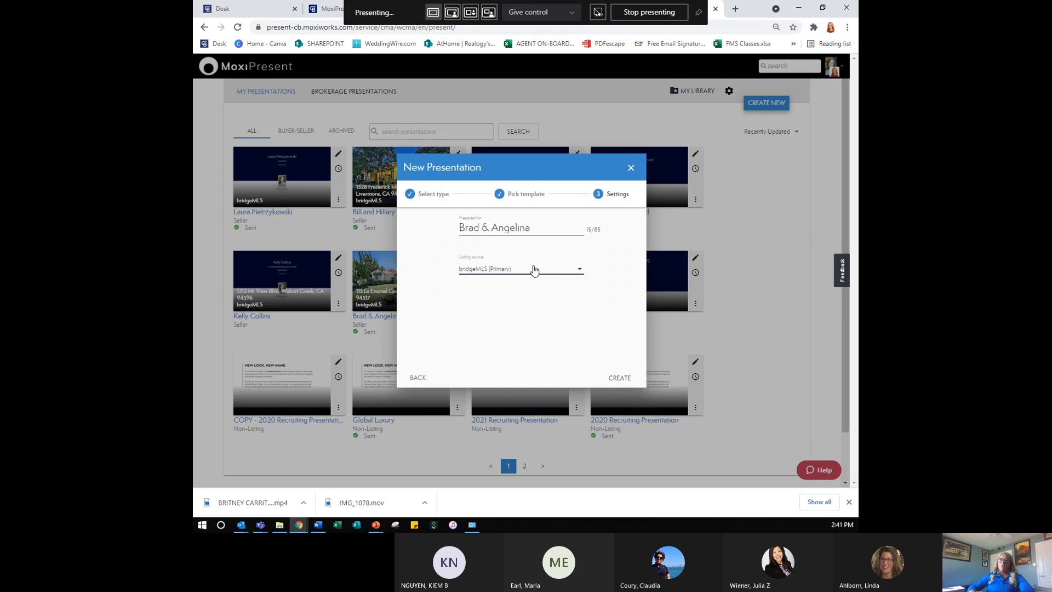
click(613, 378)
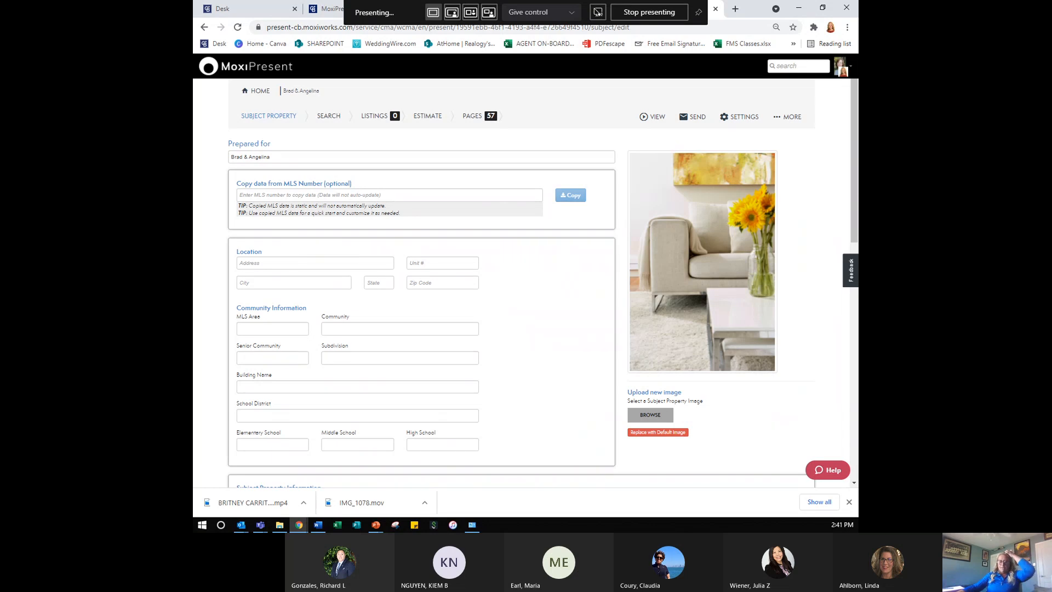
- Fill the Copy data from MLS Number field with 40835343 from the autofill list
key(alt+Tab)
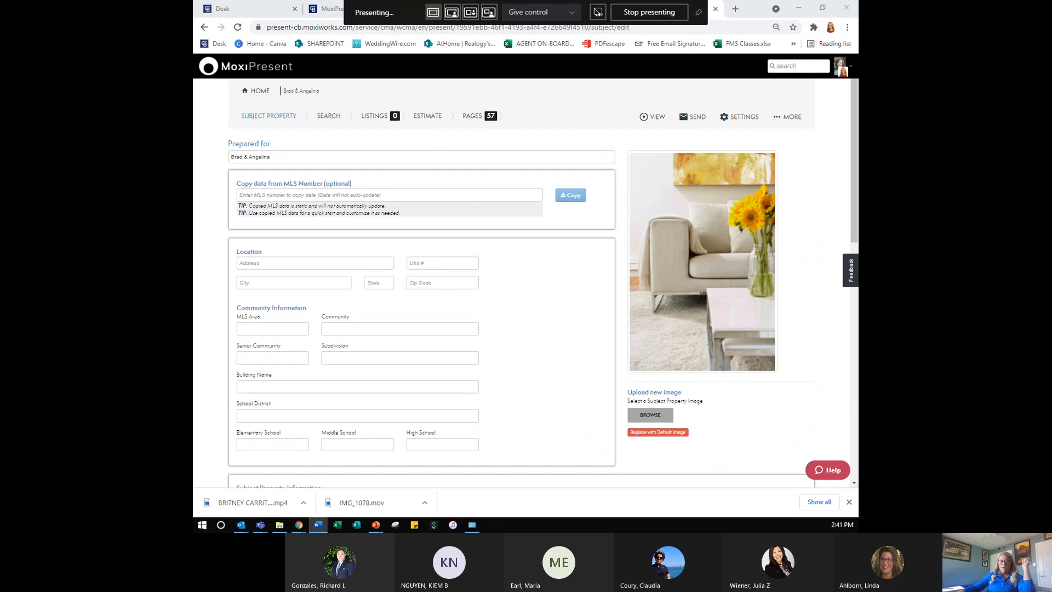
click(423, 236)
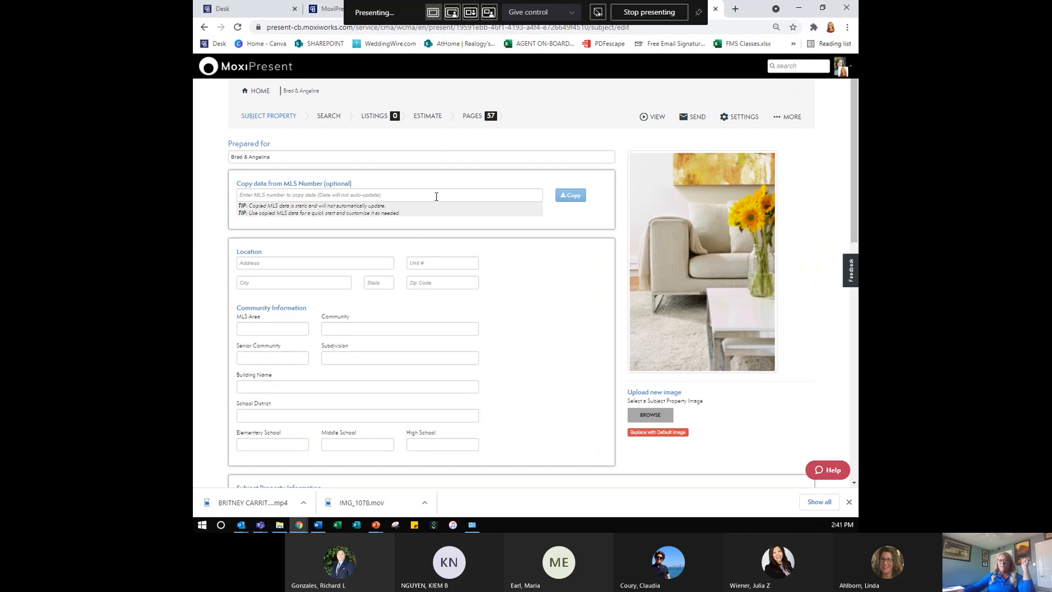
click(436, 196)
key(Down)
key(Return)
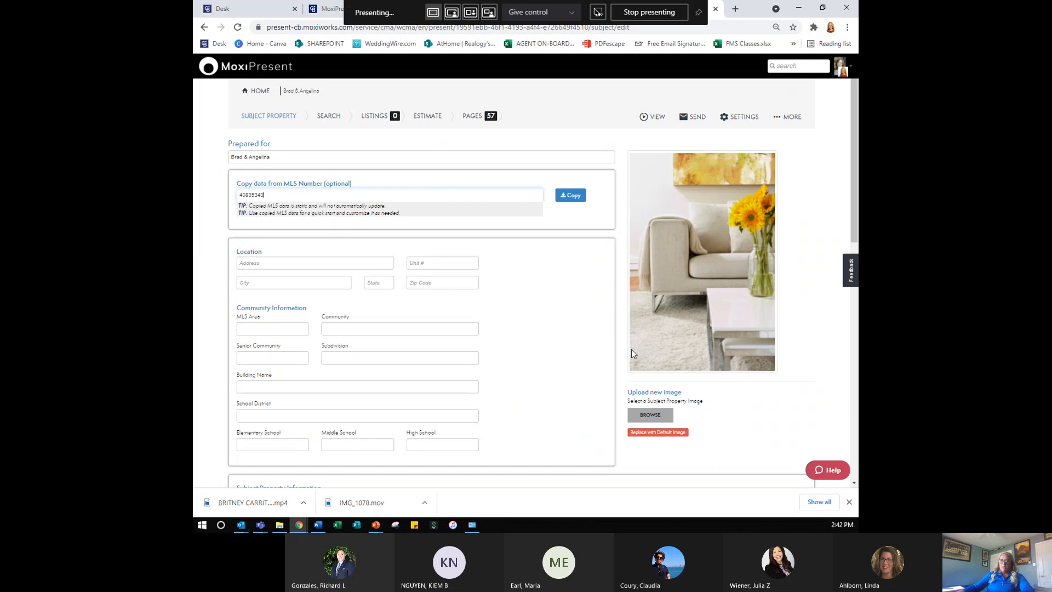
scroll(322, 404, down, 4)
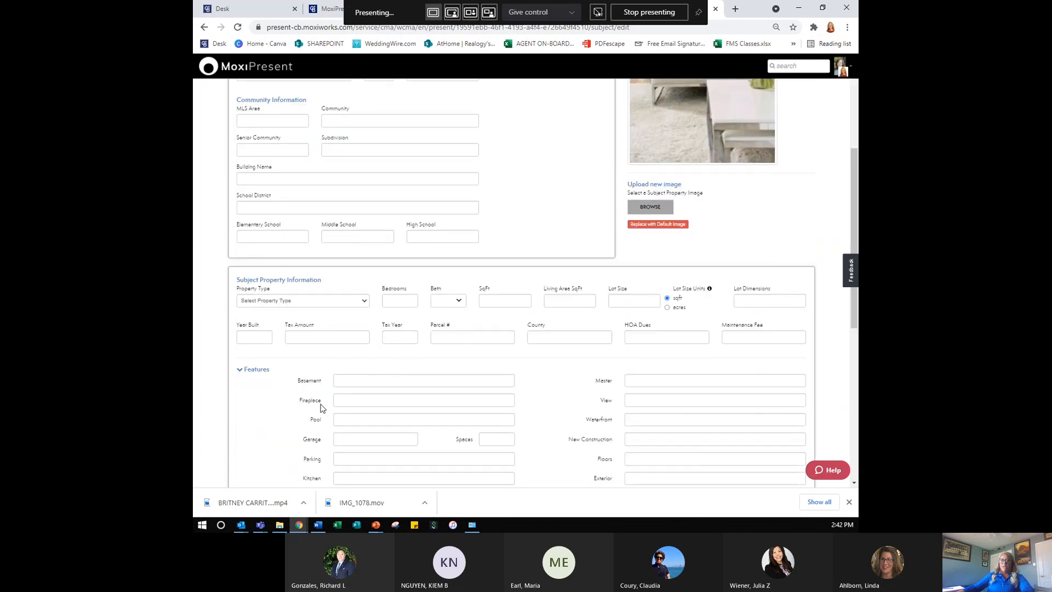
scroll(322, 407, up, 4)
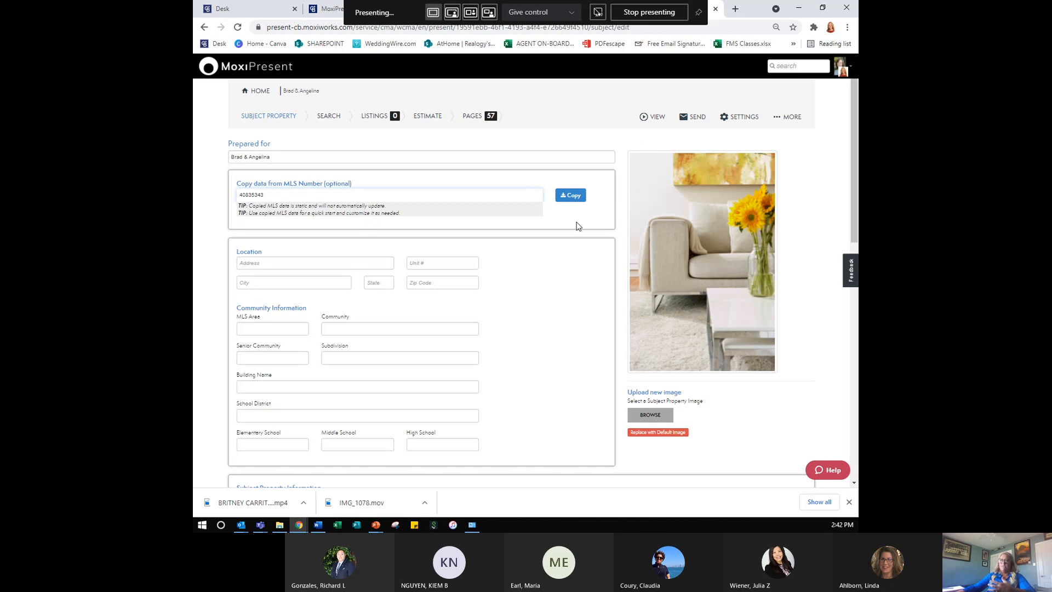
- Copy the MLS listing data into the form and delete the prefilled Remarks text
click(577, 203)
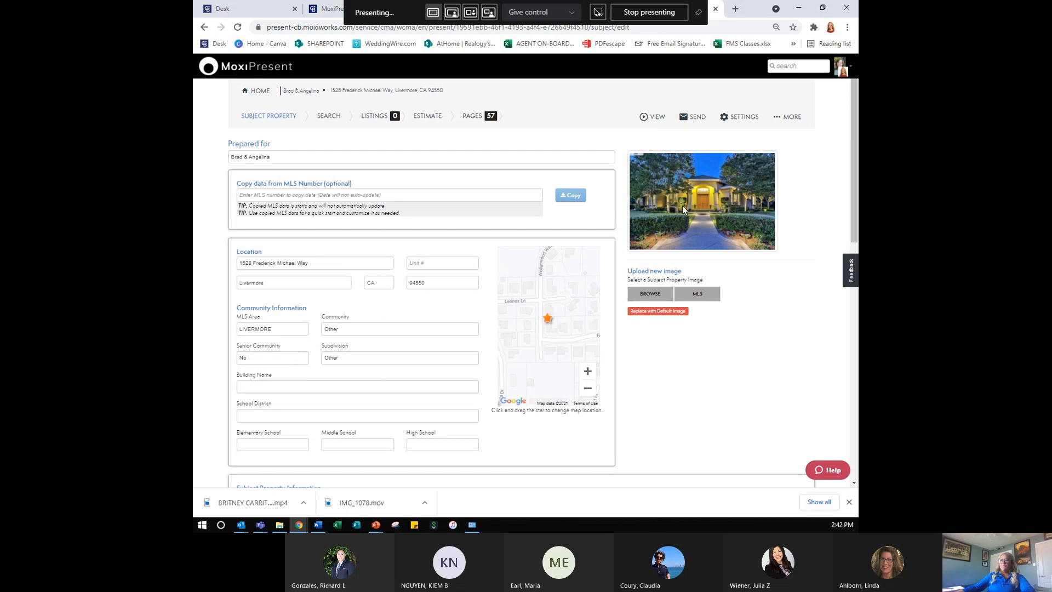
scroll(308, 393, down, 5)
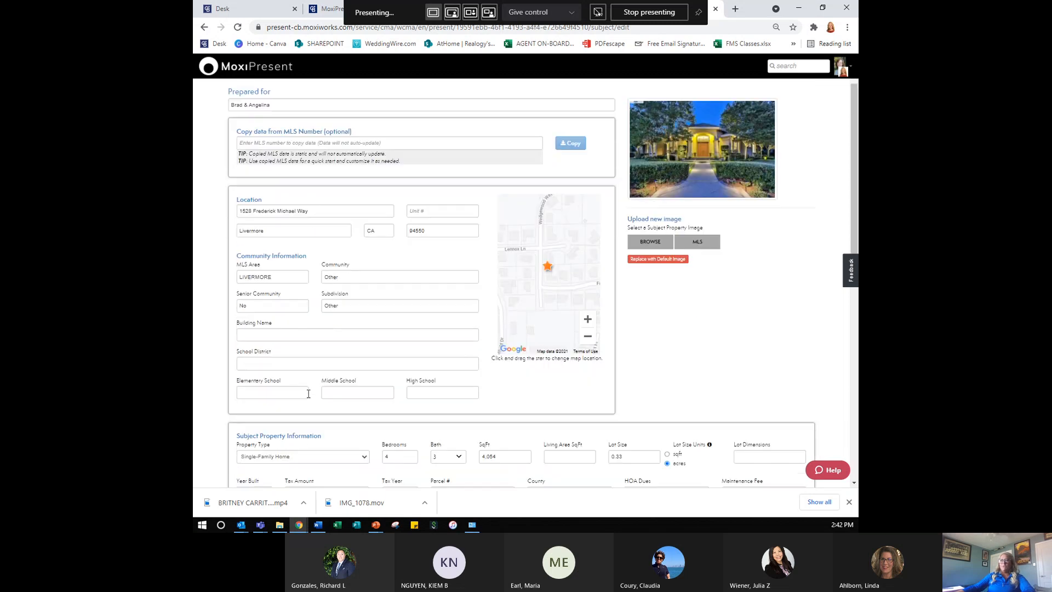
scroll(309, 393, down, 1)
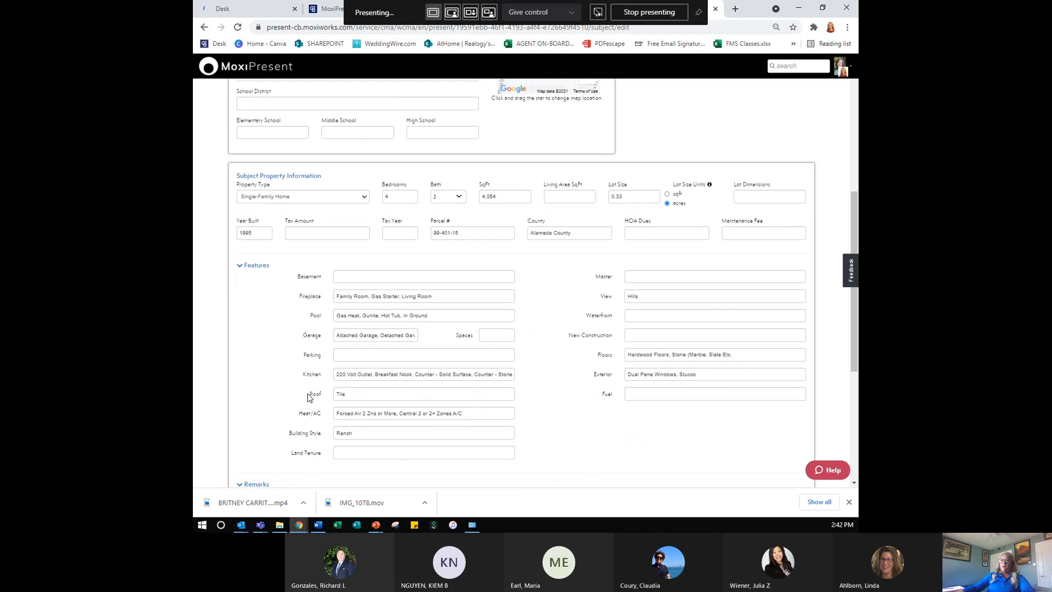
scroll(452, 347, down, 4)
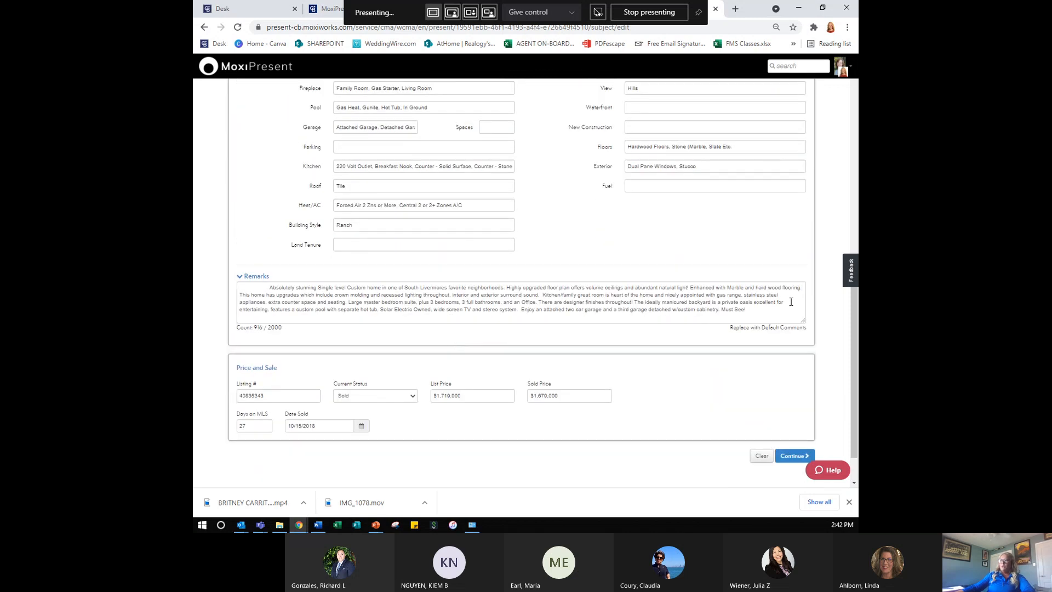
drag(766, 305, 236, 286)
key(BackSpace)
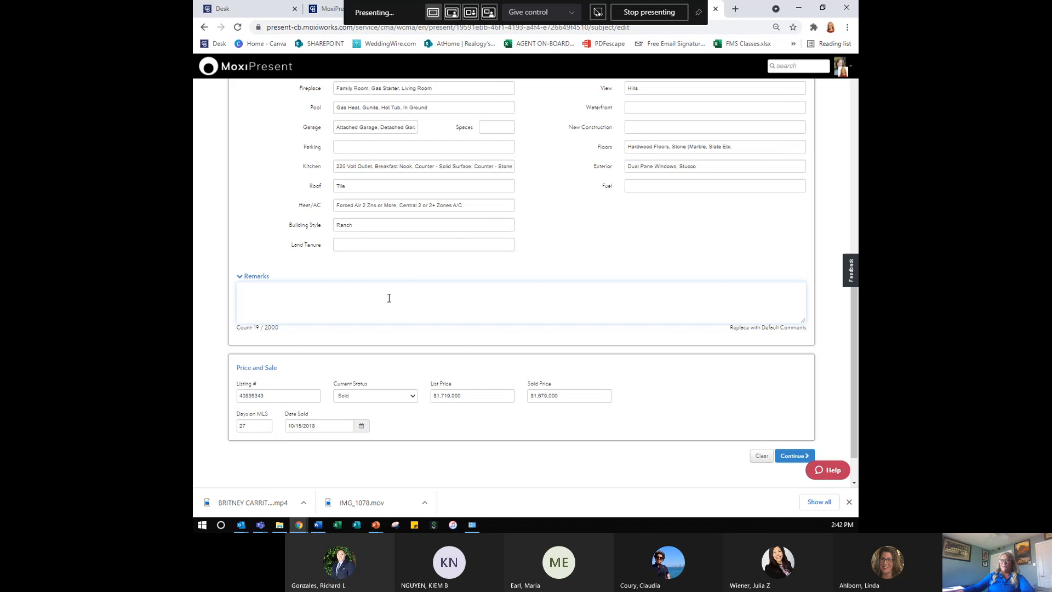
- Clear the List Price and Sold Price fields
scroll(392, 352, down, 1)
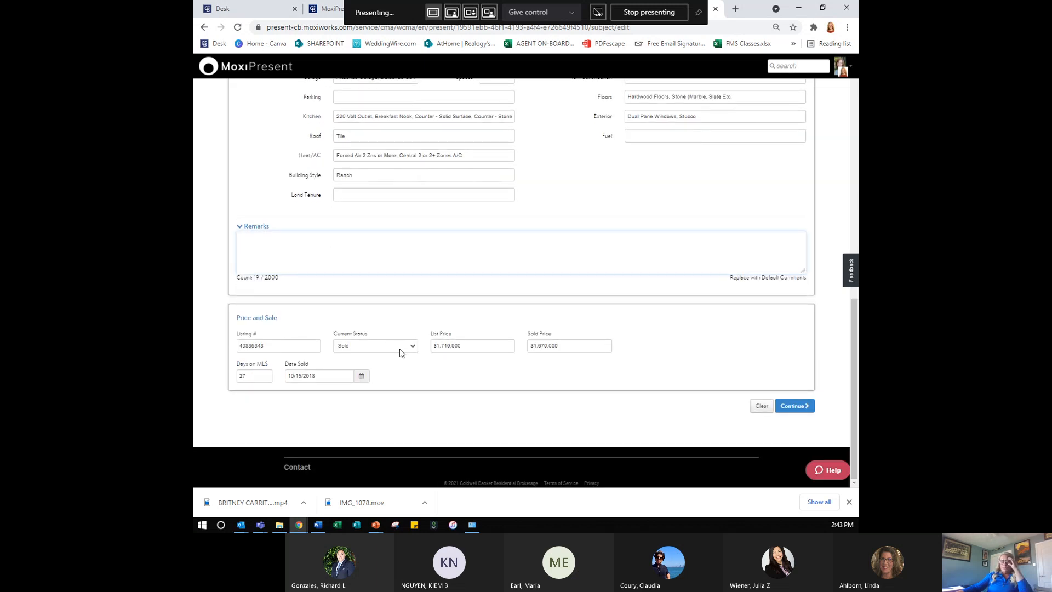
double_click(493, 347)
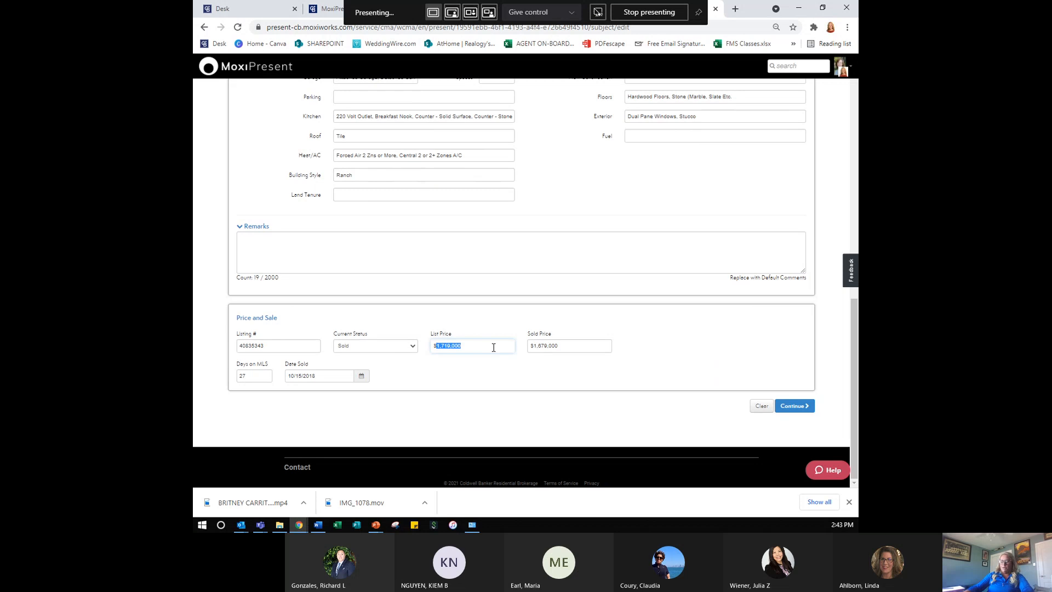
key(BackSpace)
key(Tab)
key(BackSpace)
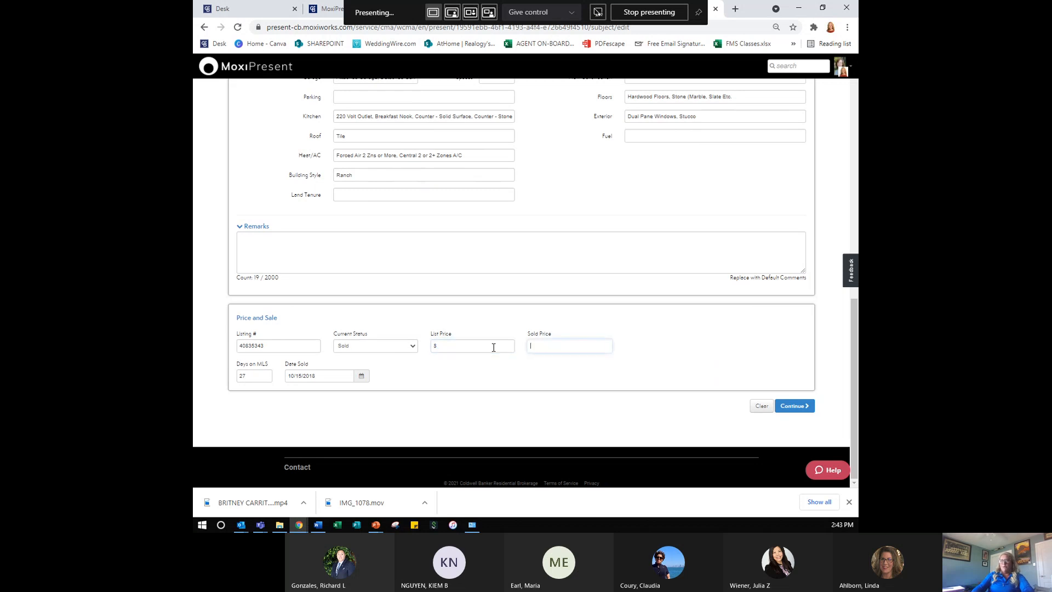
key(shift+Tab)
- Save the subject property and continue past the comparable search step
click(793, 408)
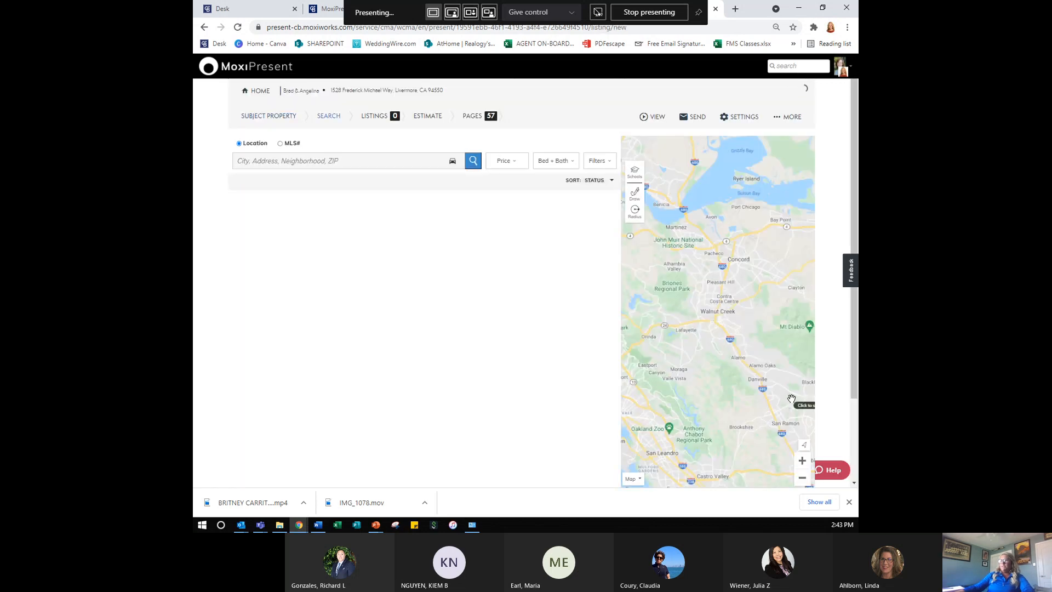
scroll(790, 432, down, 2)
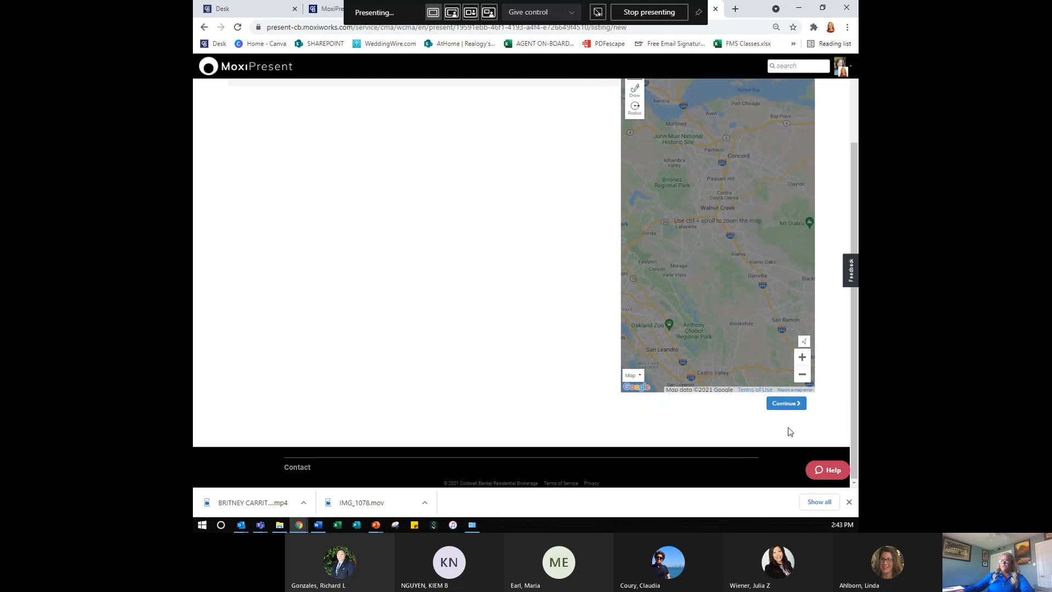
click(788, 406)
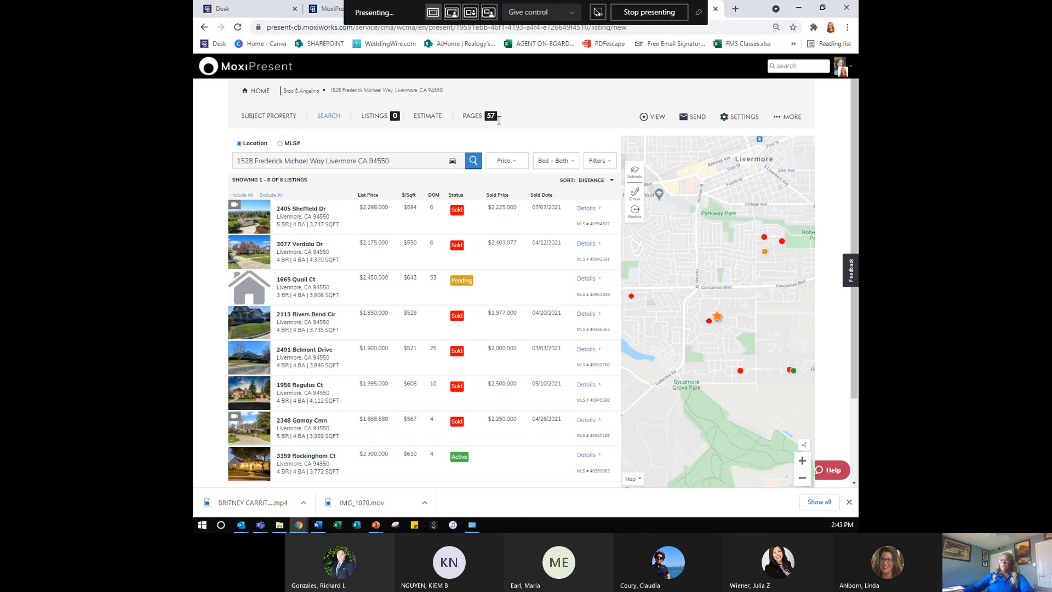
- Check the Pages and Estimate steps, then return to Search to load 8 nearby listings
click(469, 116)
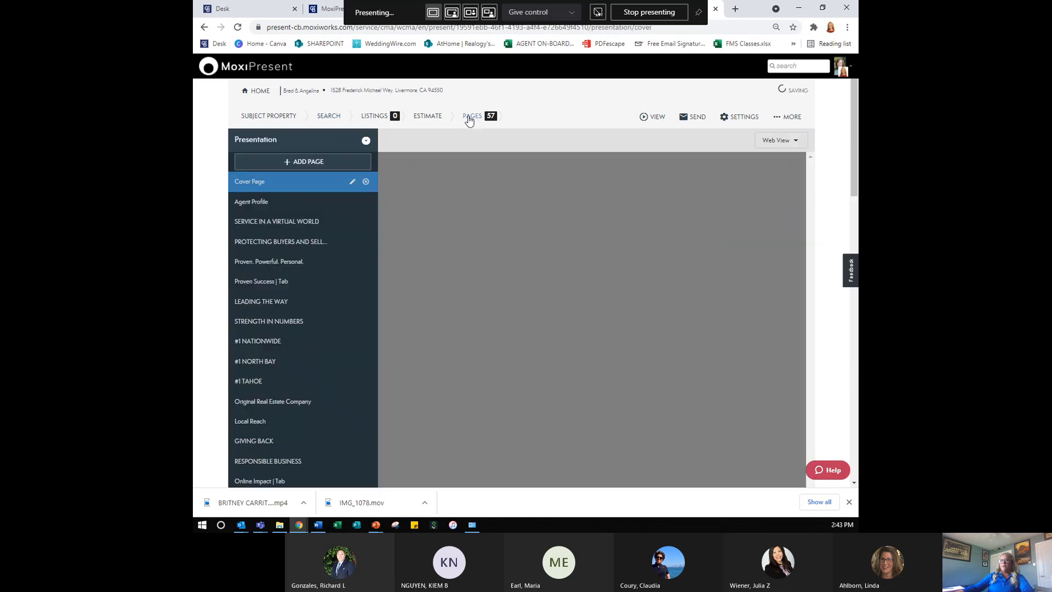
click(422, 116)
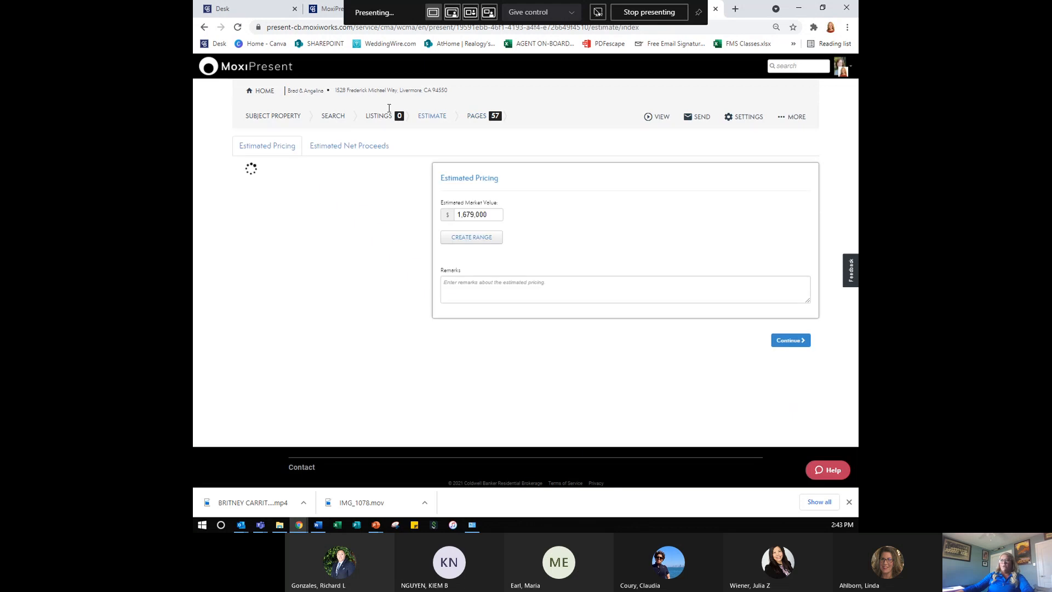
click(318, 118)
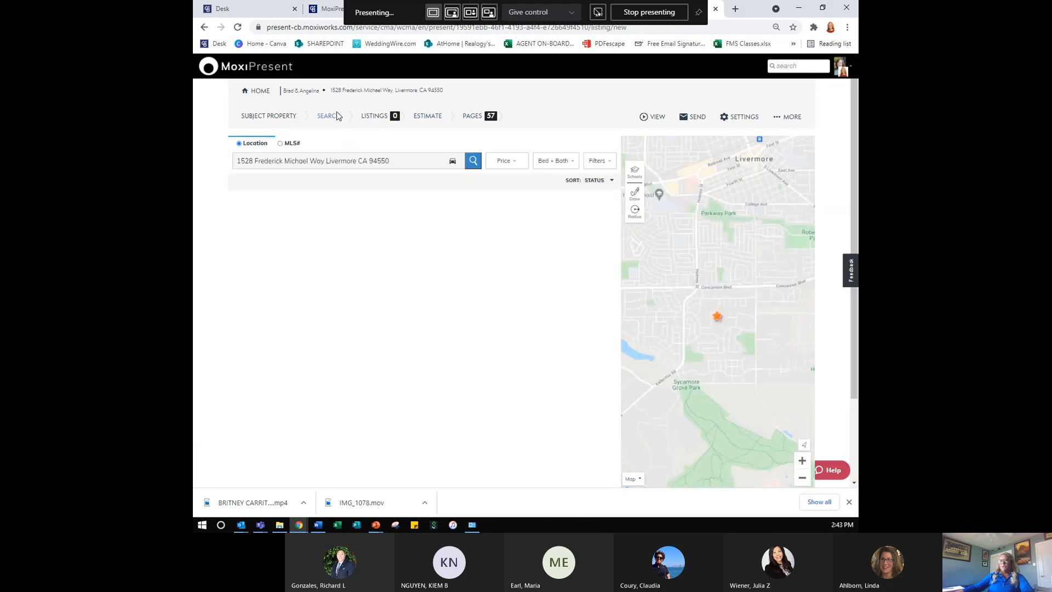
scroll(548, 274, down, 5)
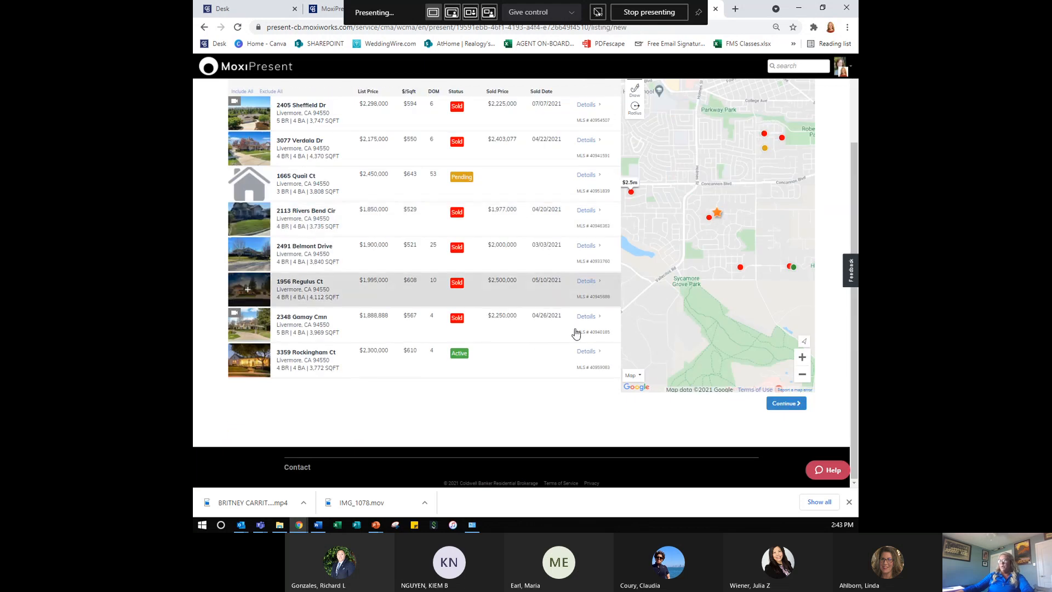
click(786, 404)
scroll(510, 353, up, 2)
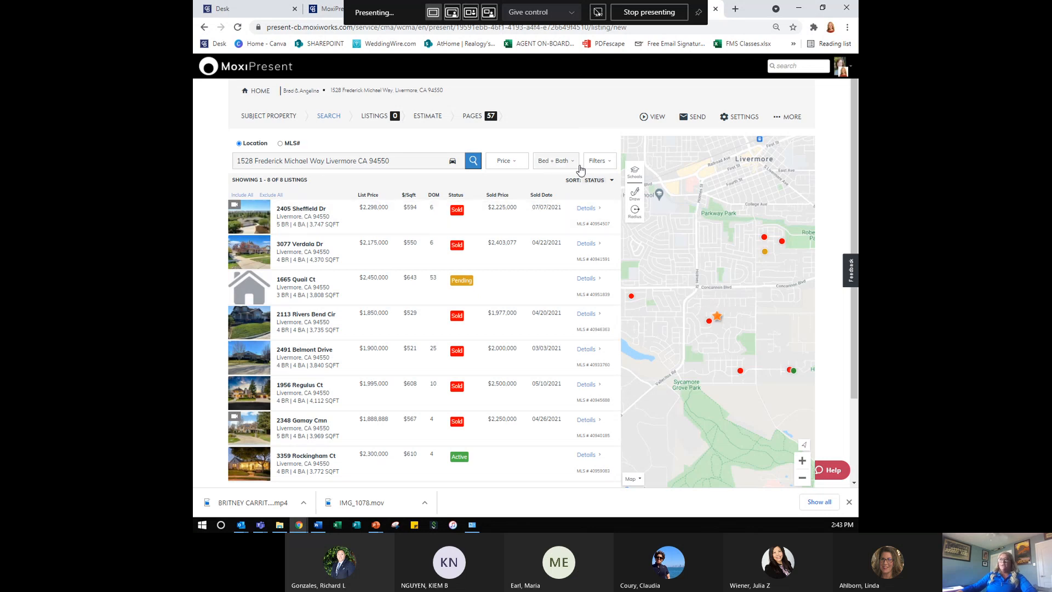
- Drop Off Market and Expired, add Contingent and Canceled statuses, and apply the filters
click(597, 162)
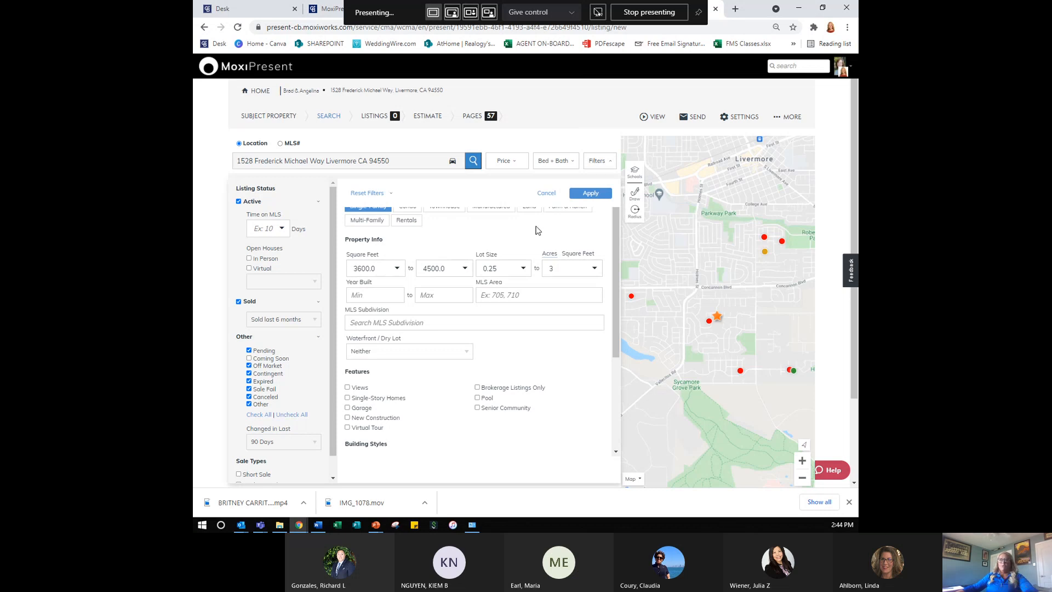
scroll(489, 244, down, 3)
scroll(491, 246, up, 3)
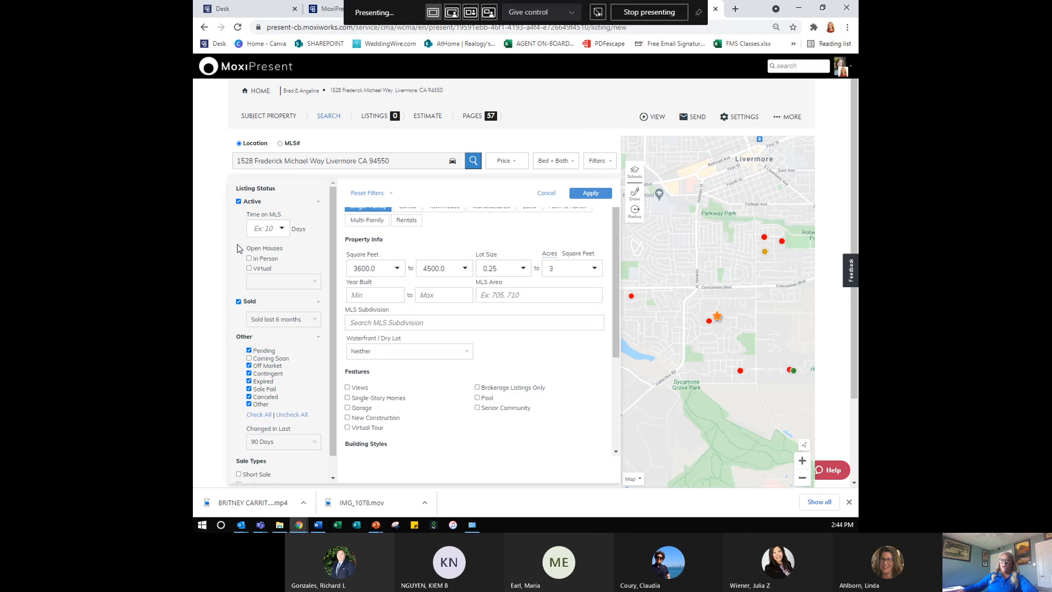
scroll(259, 353, down, 1)
scroll(259, 353, down, 1)
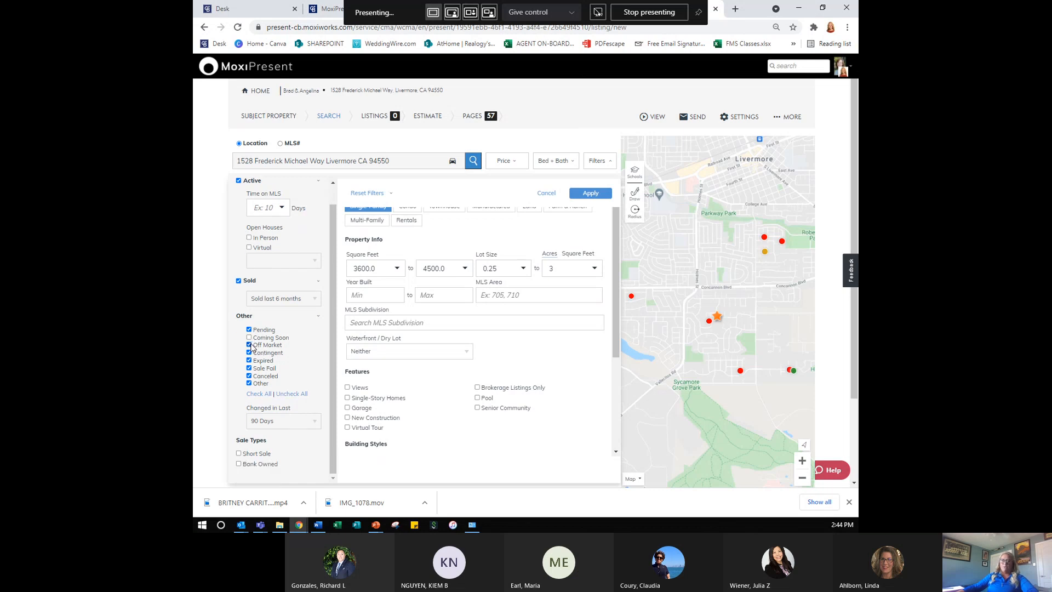
click(250, 345)
click(249, 353)
click(249, 361)
click(249, 376)
click(589, 194)
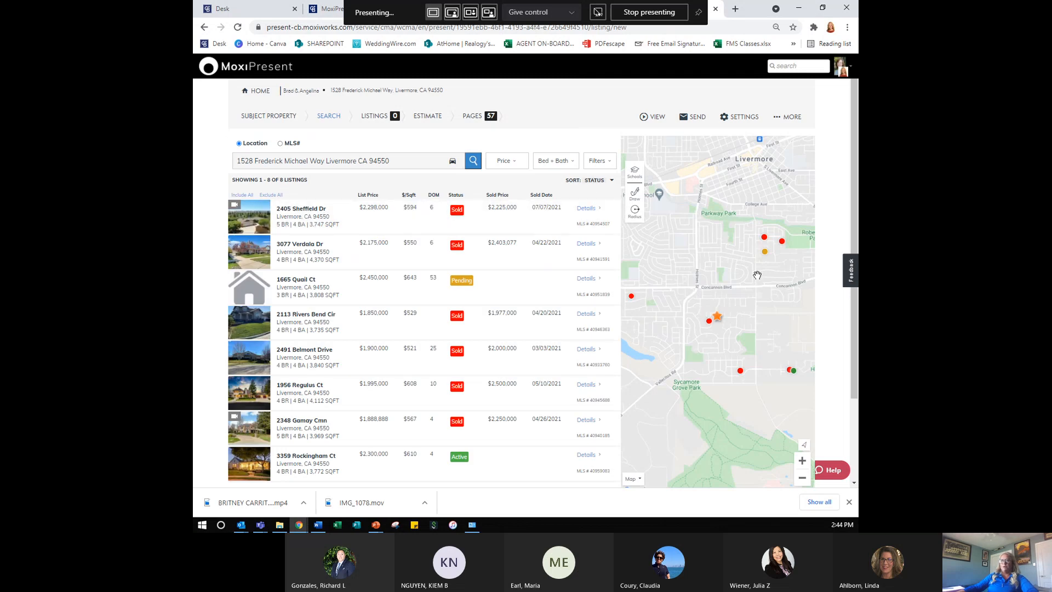
click(247, 219)
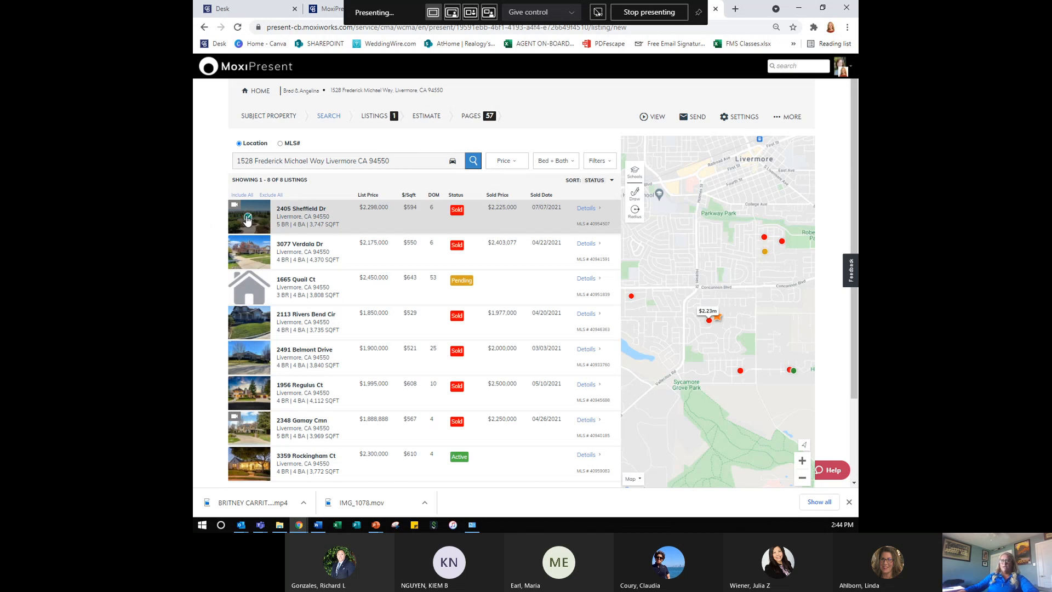
click(395, 120)
click(248, 252)
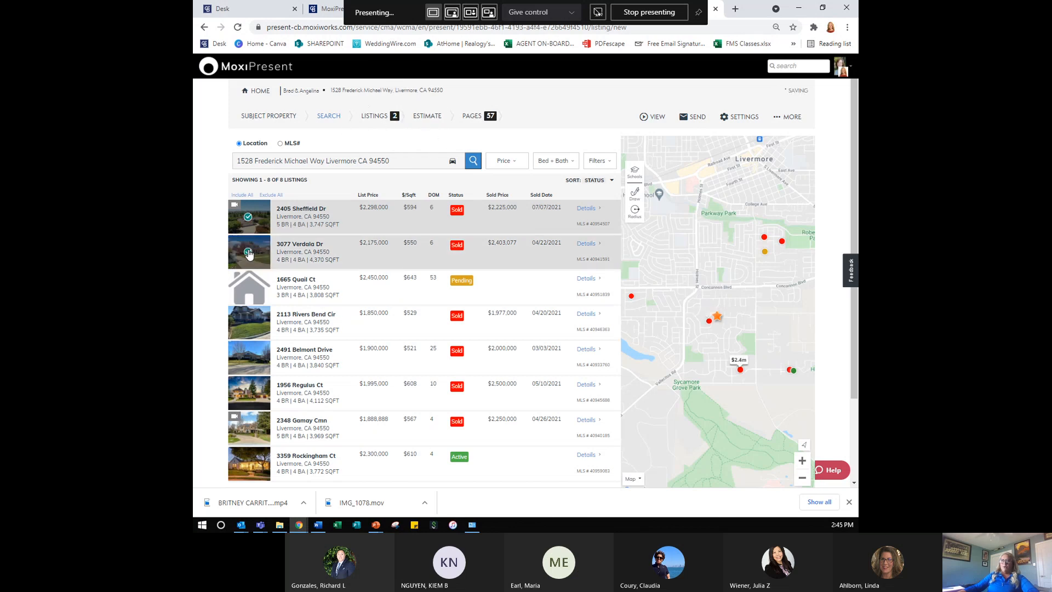
click(248, 322)
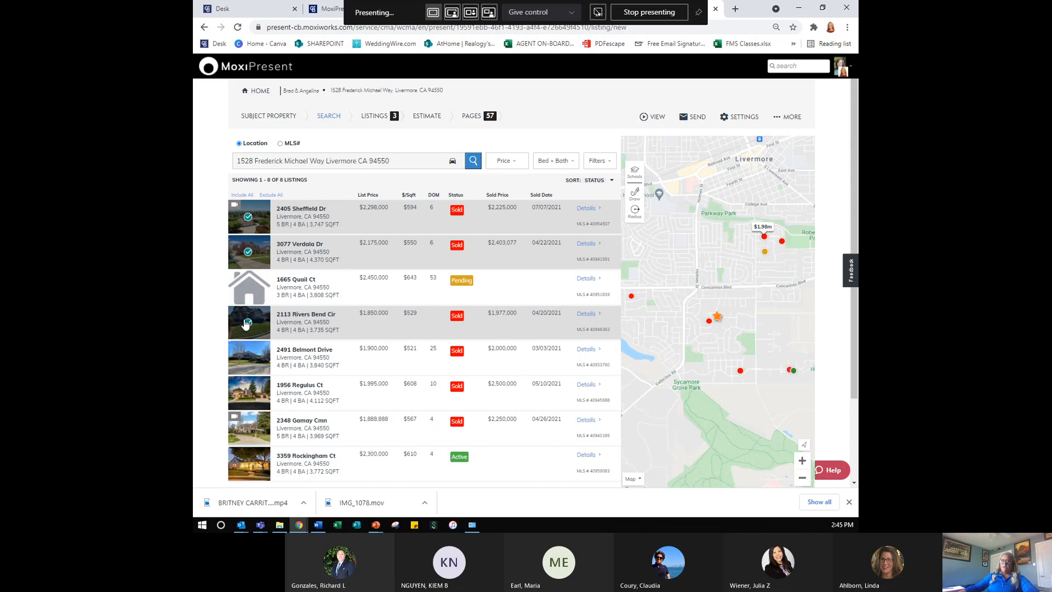
click(248, 360)
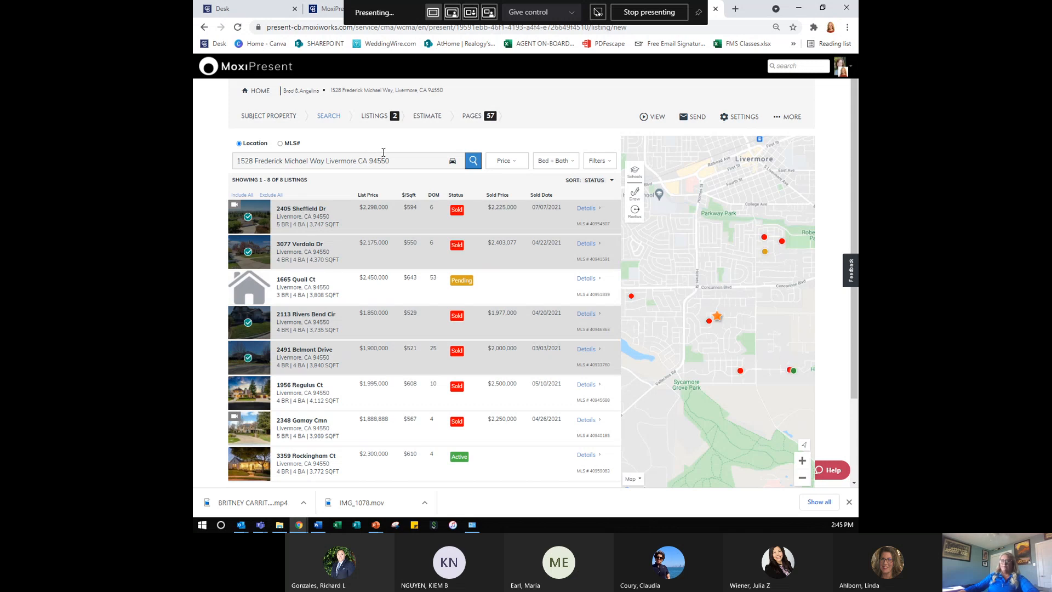
click(396, 115)
click(395, 165)
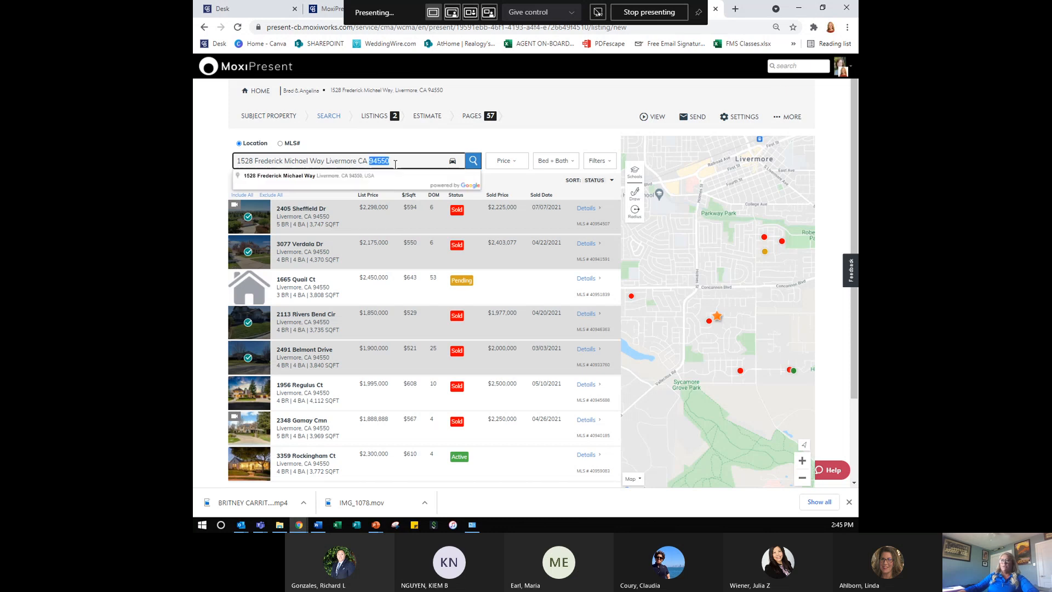
key(ctrl+a)
text(plea)
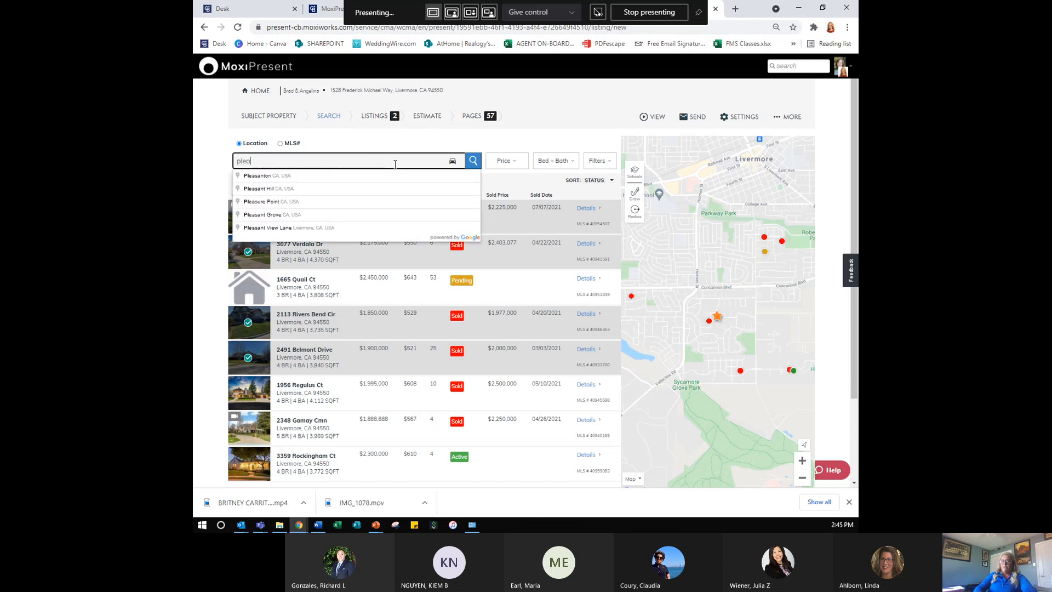
text(santon, co)
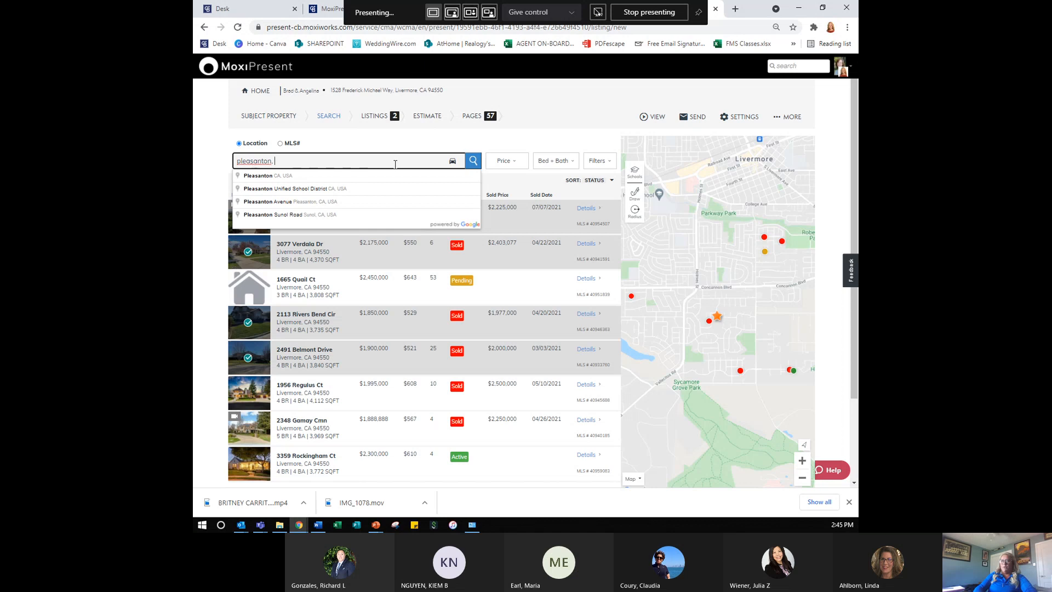
key(Return)
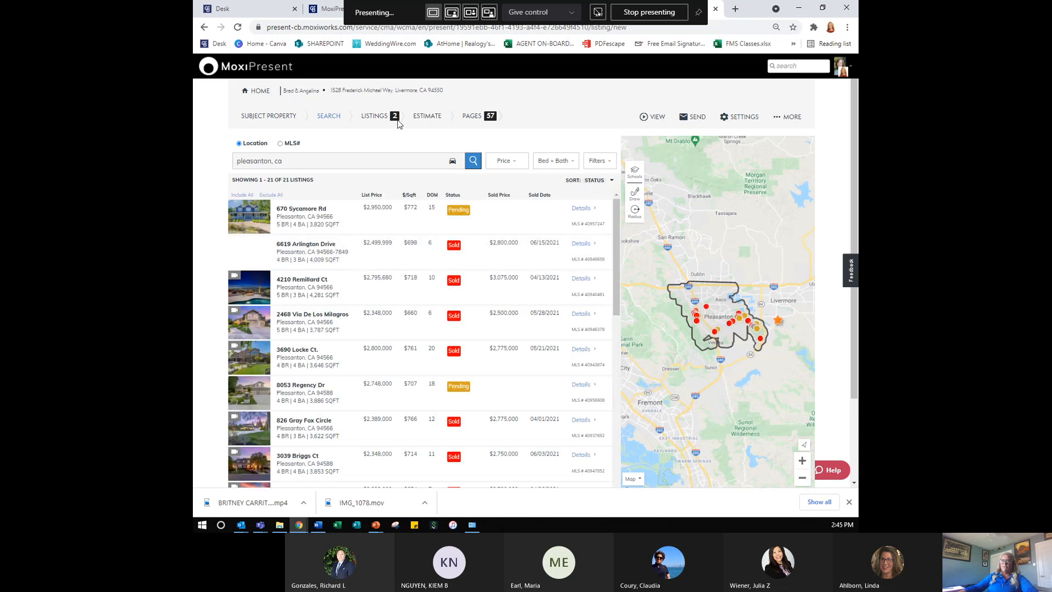
key(ctrl)
key(ctrl)
key(ctrl)
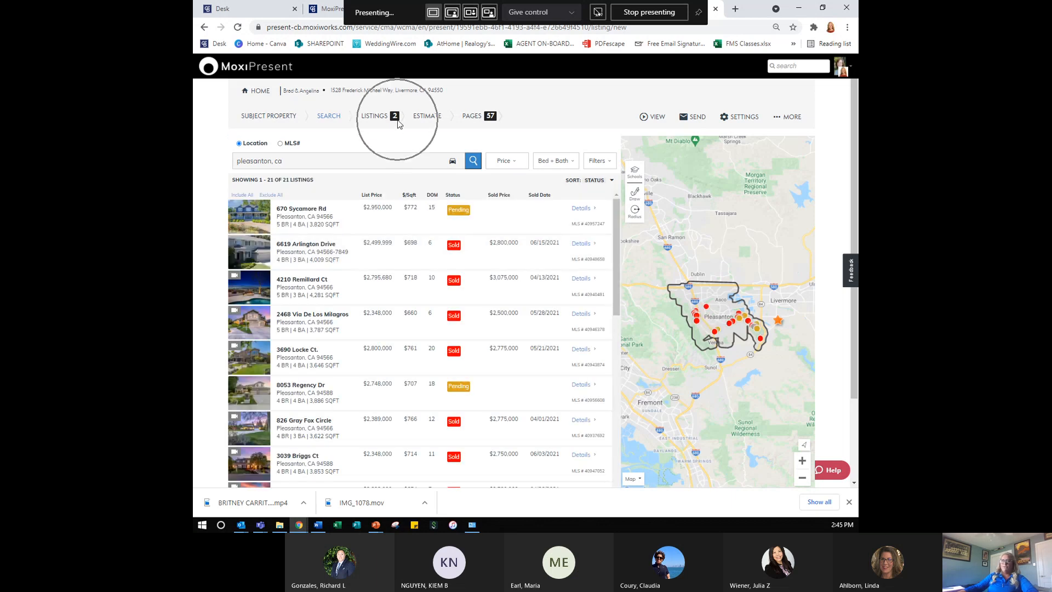
click(249, 218)
click(249, 263)
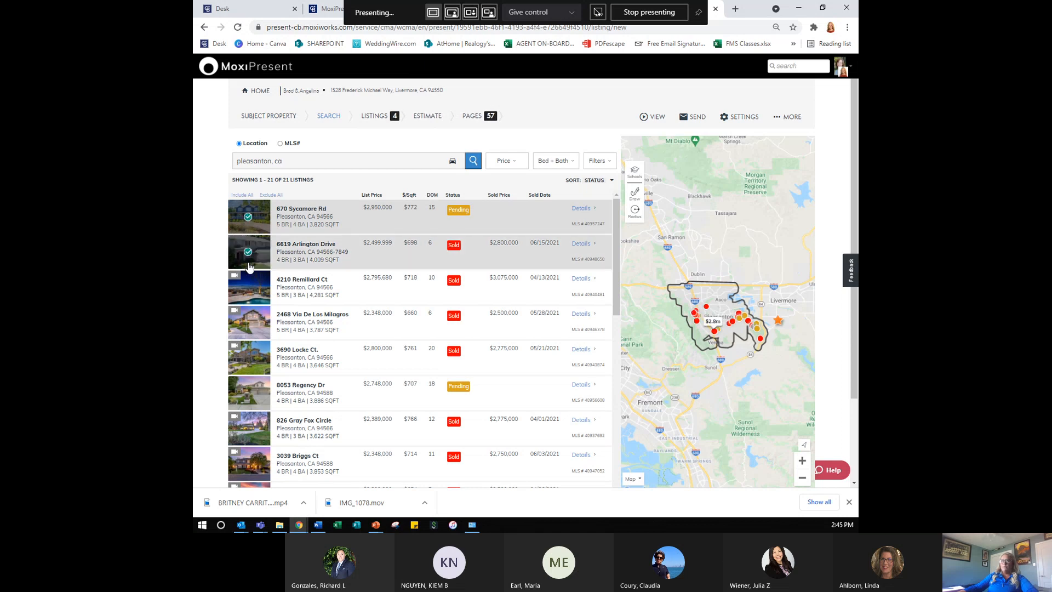
click(250, 288)
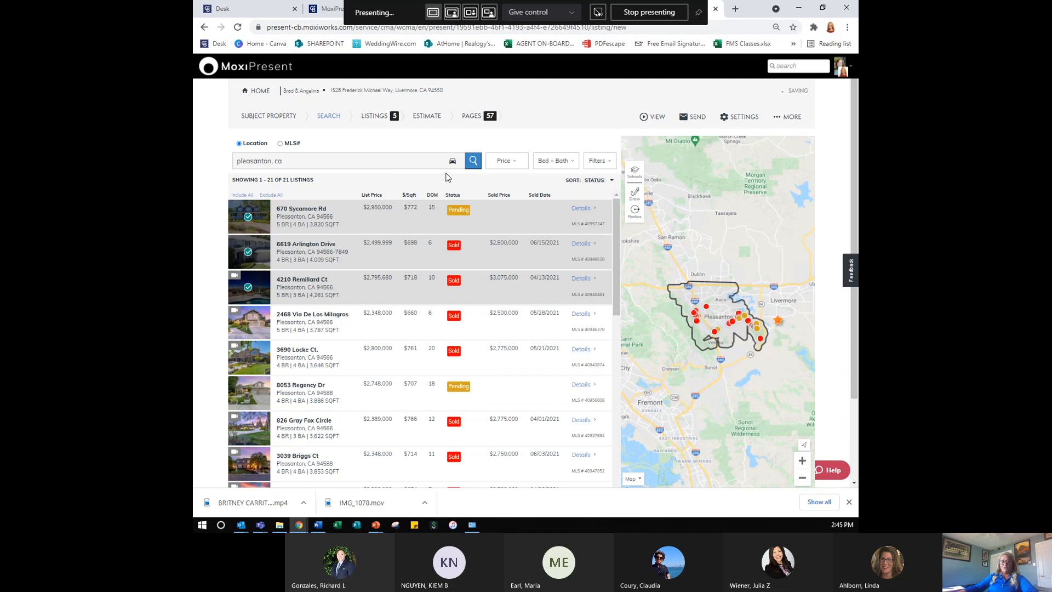
- Try an MLS# search for 40835343, clear it, and review the five chosen listings
click(281, 144)
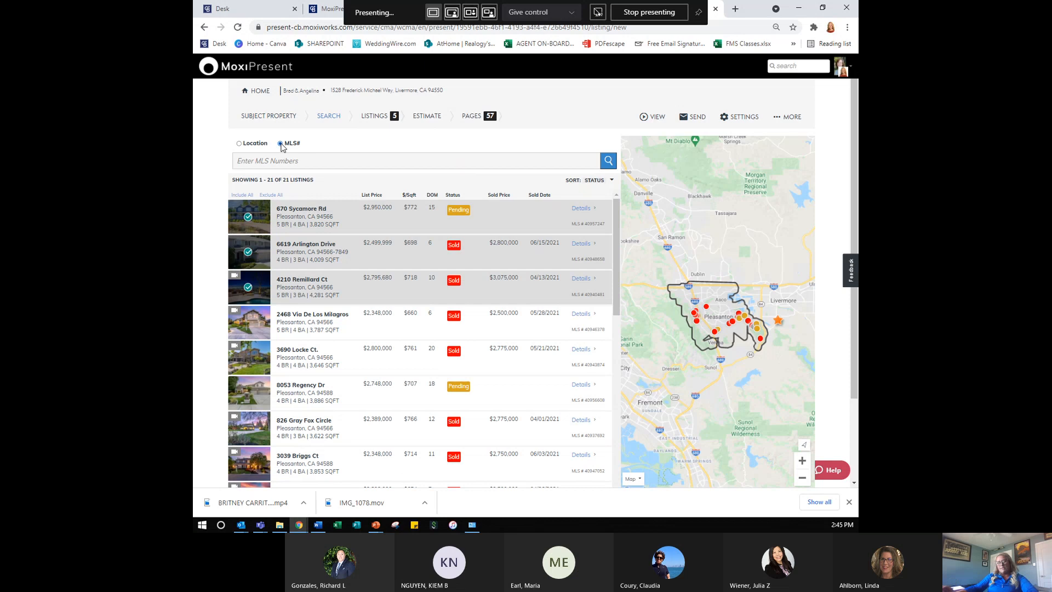
click(286, 162)
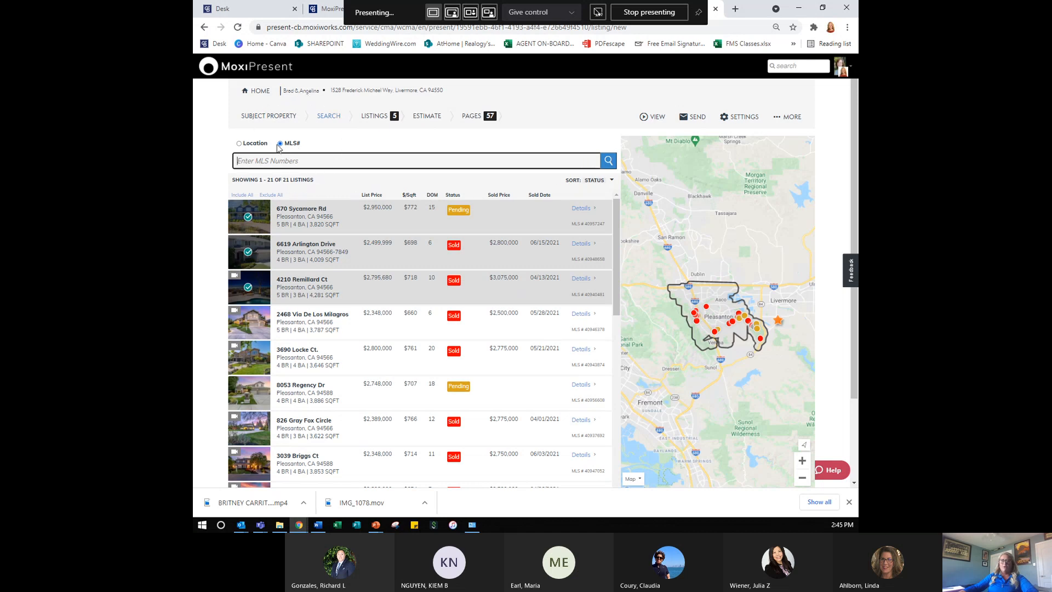
click(248, 144)
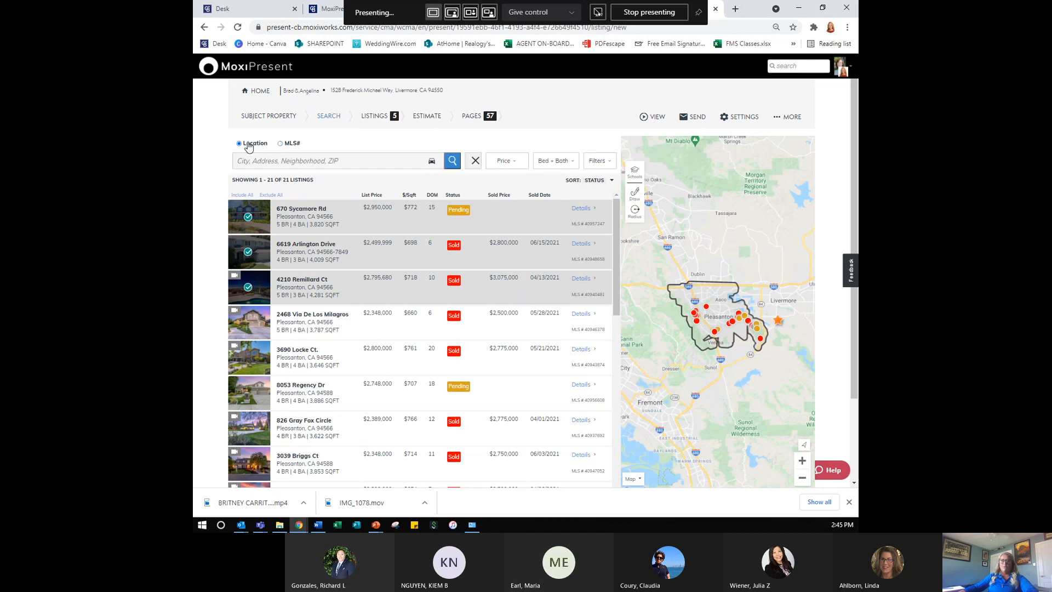
click(280, 144)
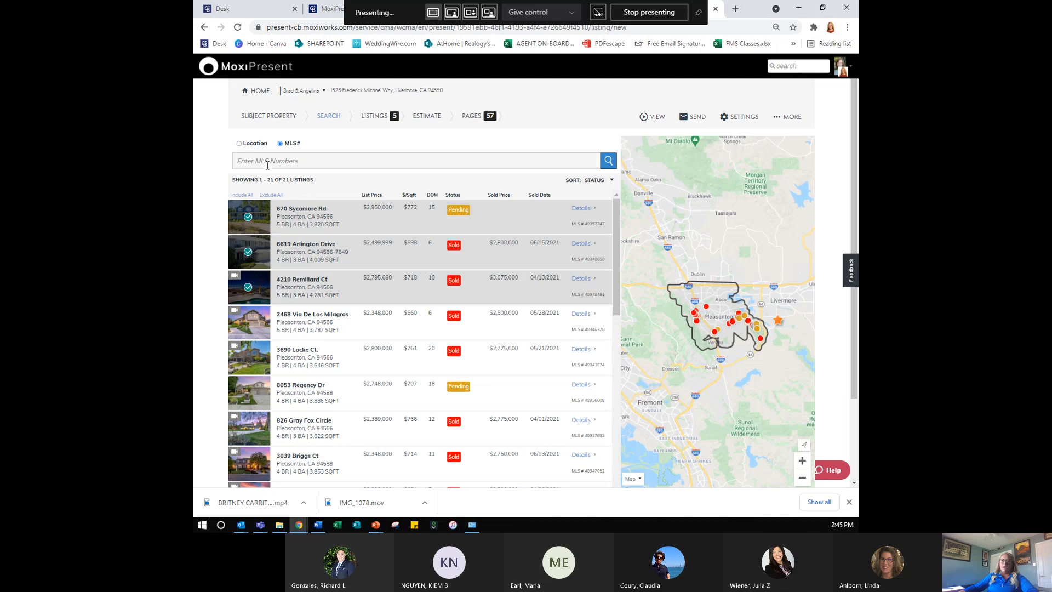
click(268, 164)
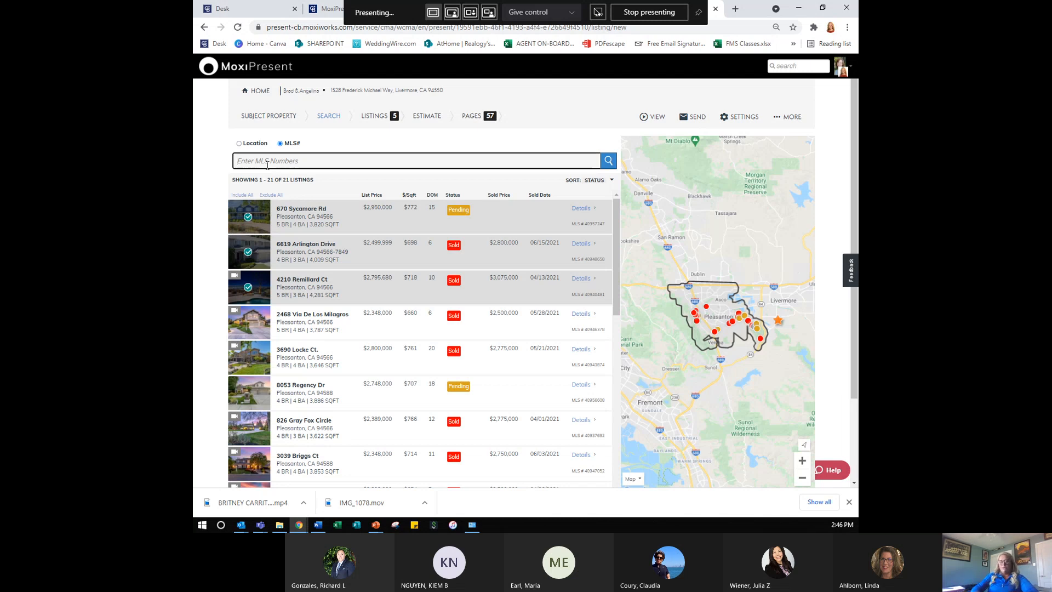
text(40835343)
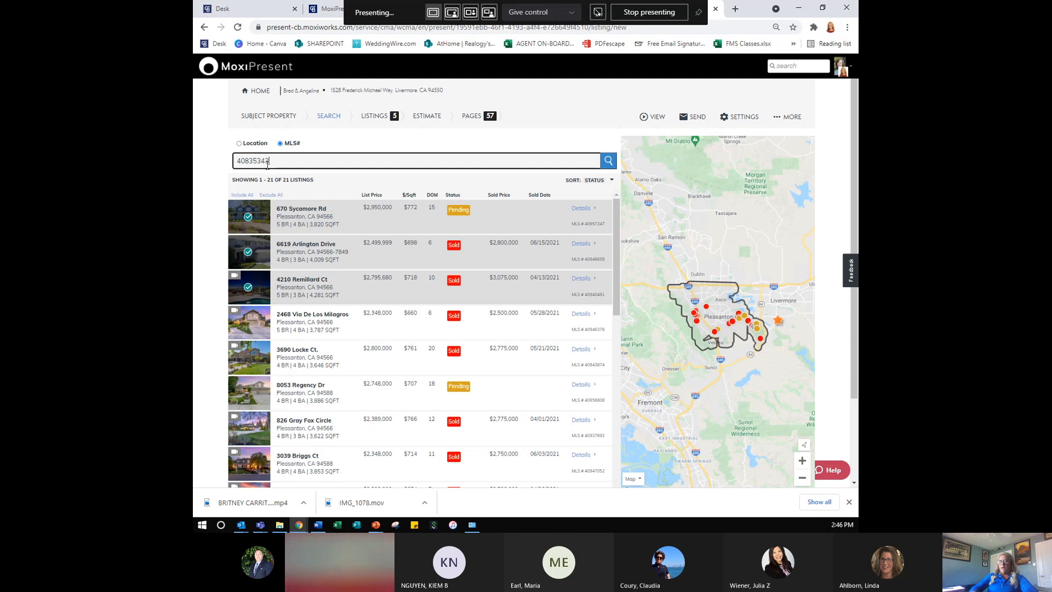
text(,)
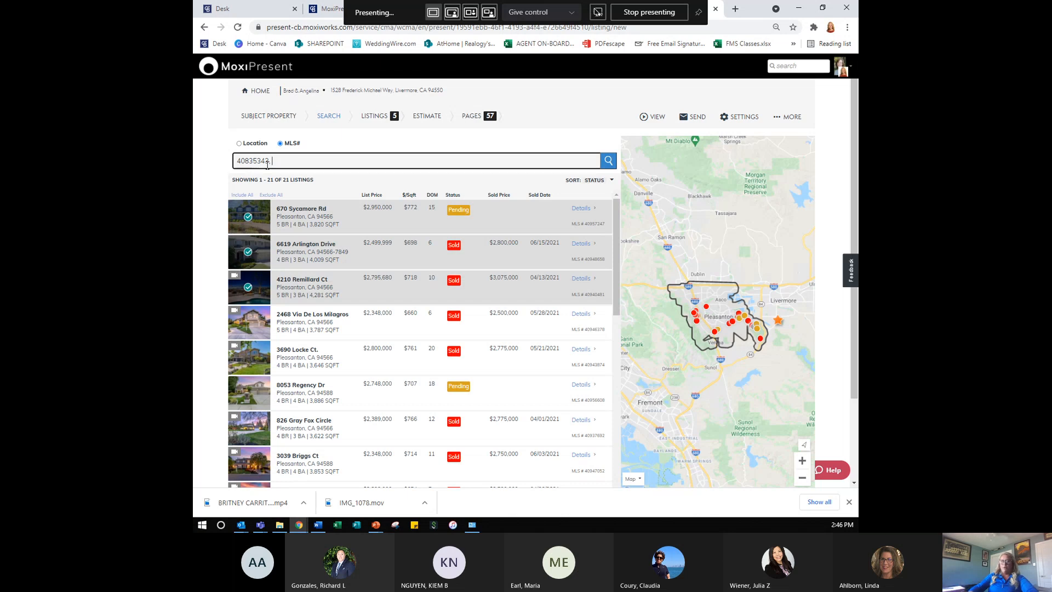
key(Return)
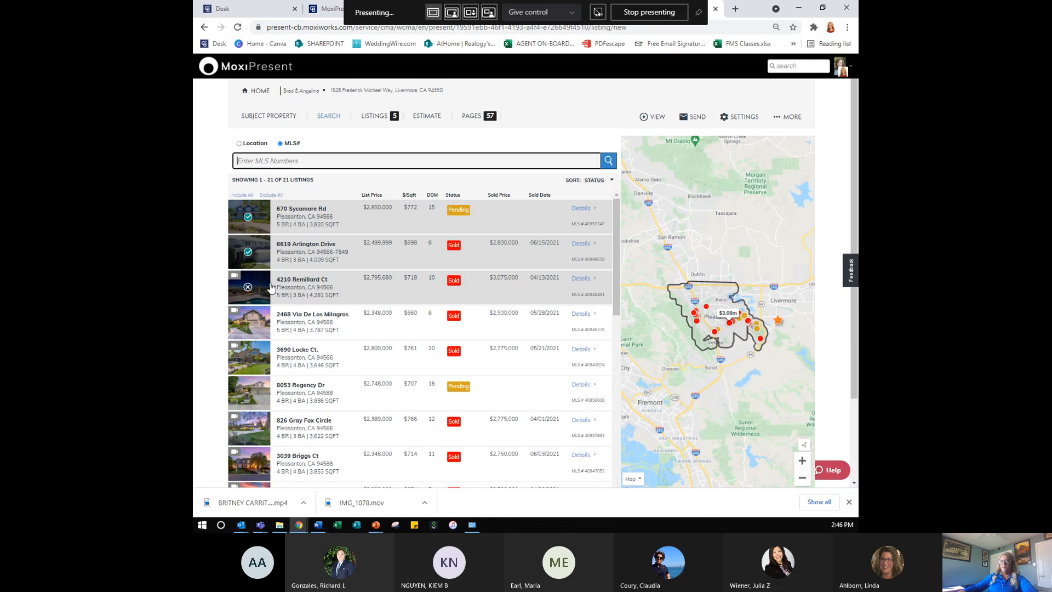
click(392, 118)
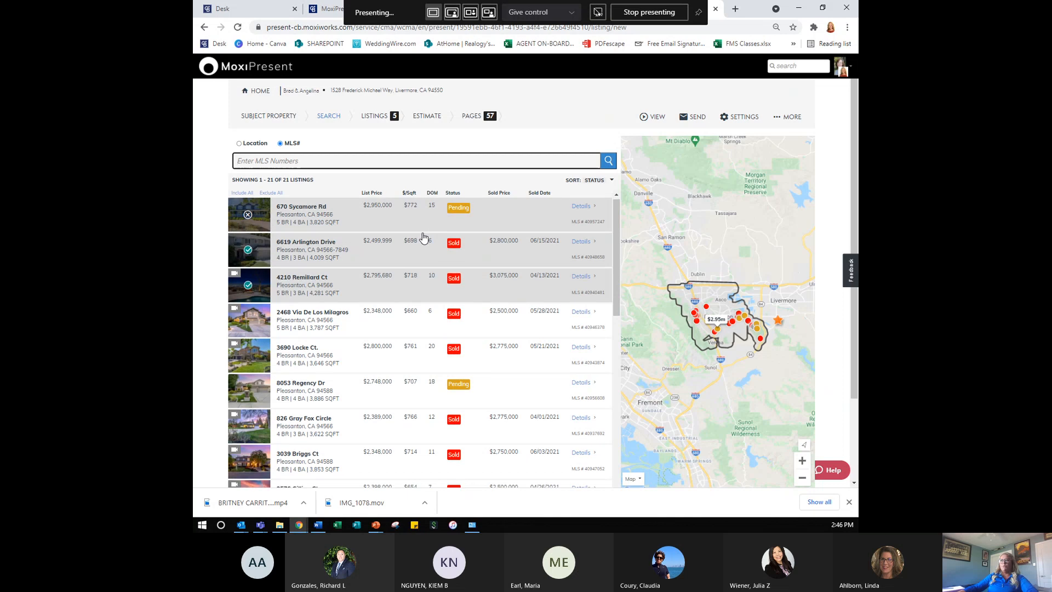
scroll(424, 237, down, 8)
scroll(701, 403, down, 2)
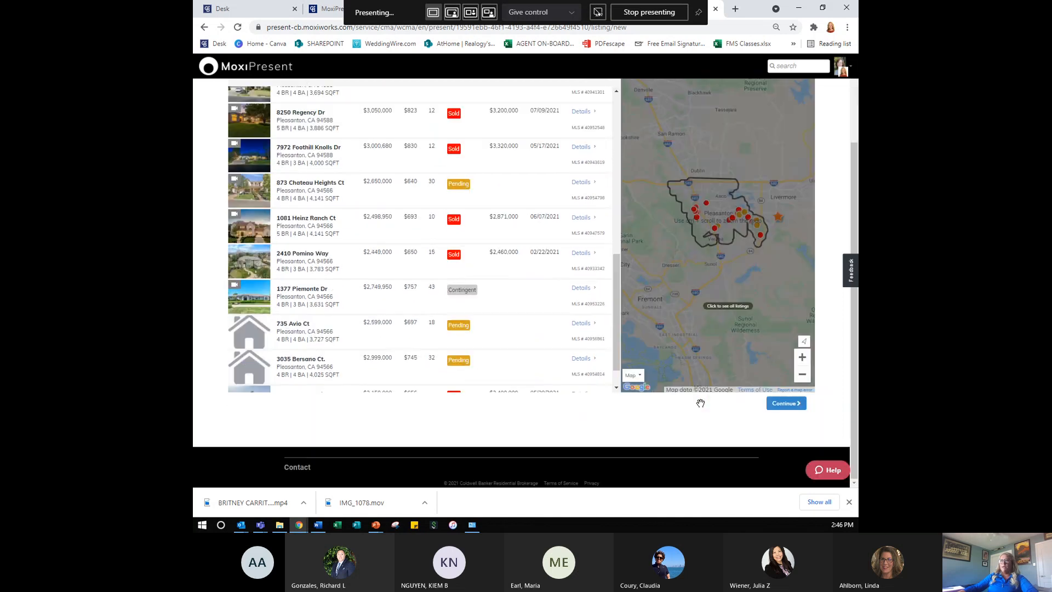
- Open Display Order and review five comparables, $2,000,000–$3,075,000, averaging $2,610,000
click(781, 406)
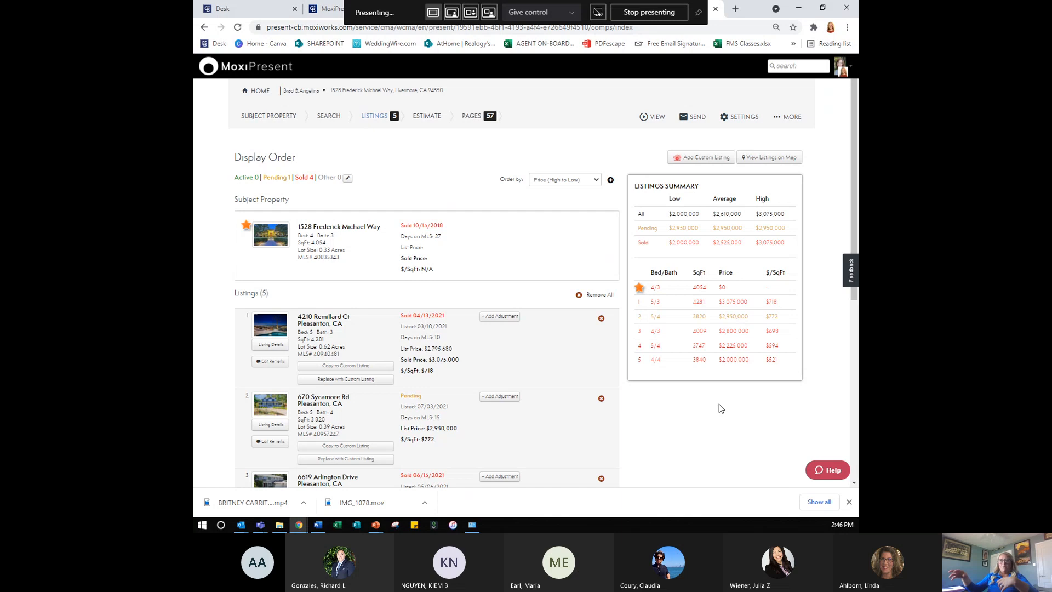
click(717, 163)
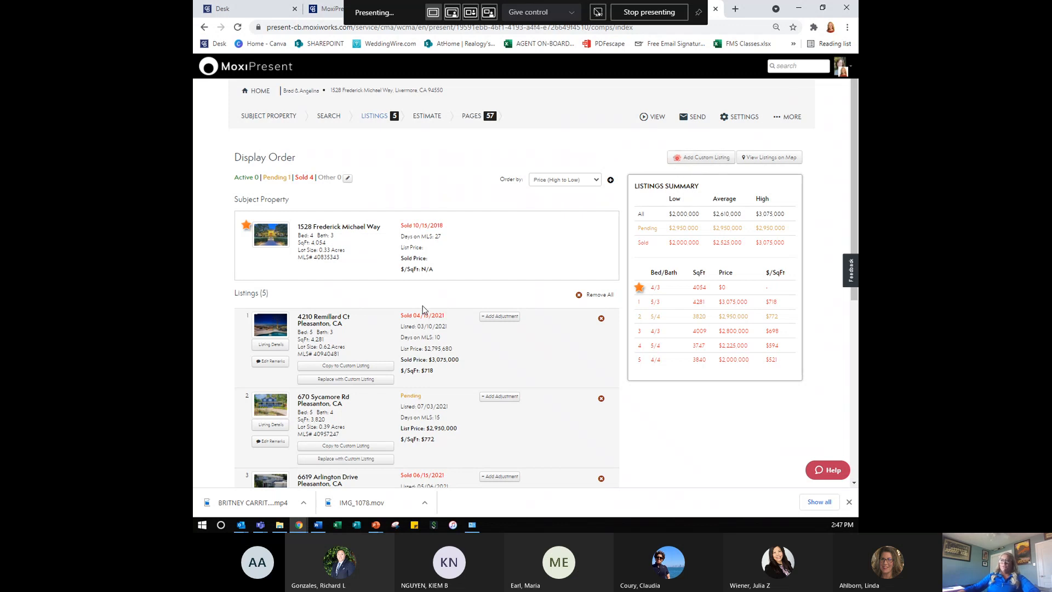
scroll(432, 349, down, 2)
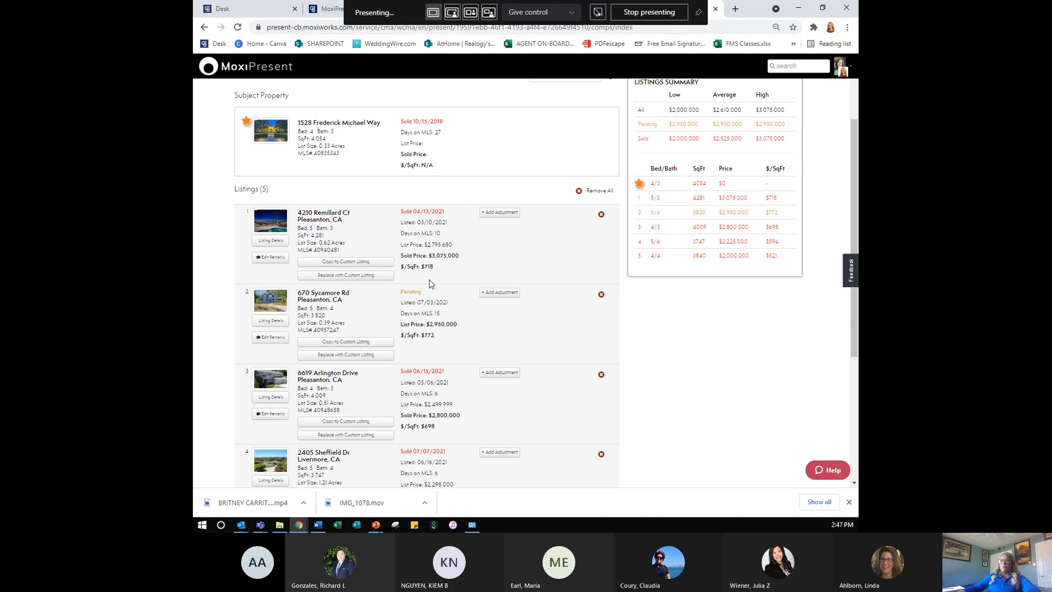
key(ctrl)
key(ctrl)
key(ctrl)
key(ctrl)
key(ctrl)
scroll(600, 218, up, 2)
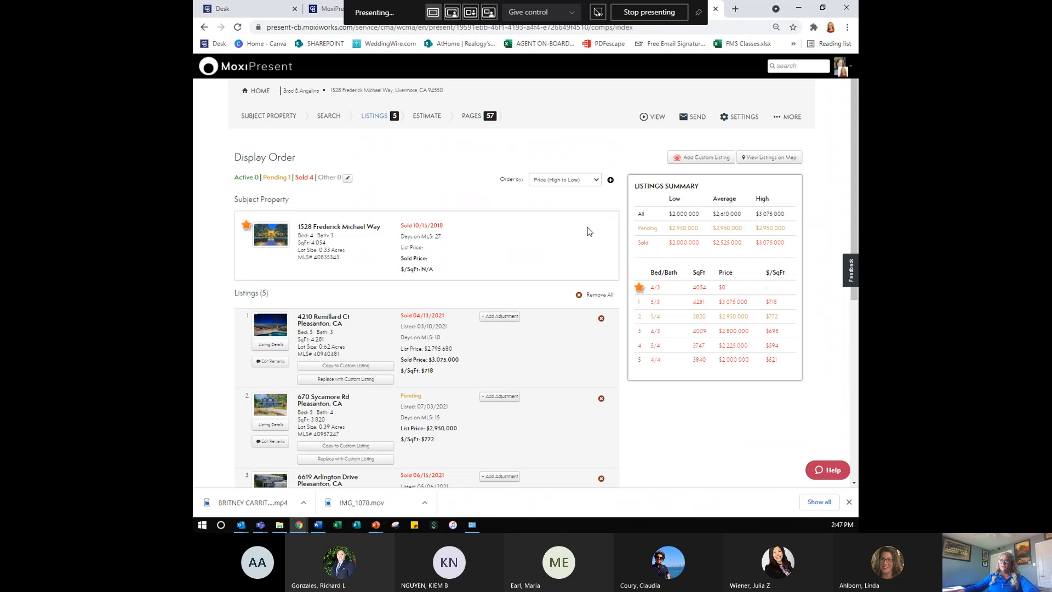
click(586, 183)
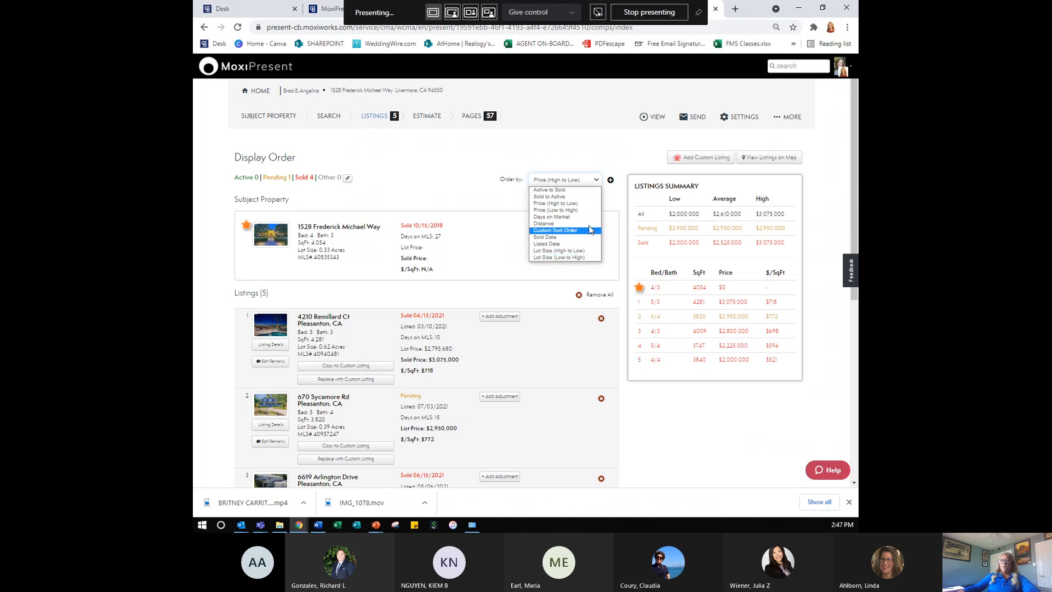
click(479, 200)
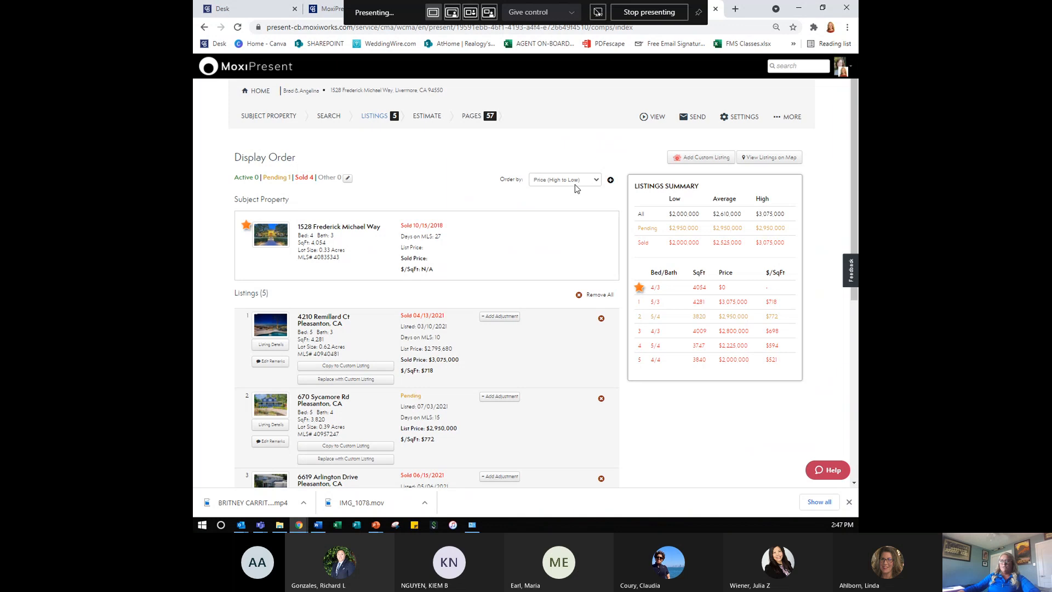
key(ctrl)
key(ctrl)
key(ctrl)
click(506, 318)
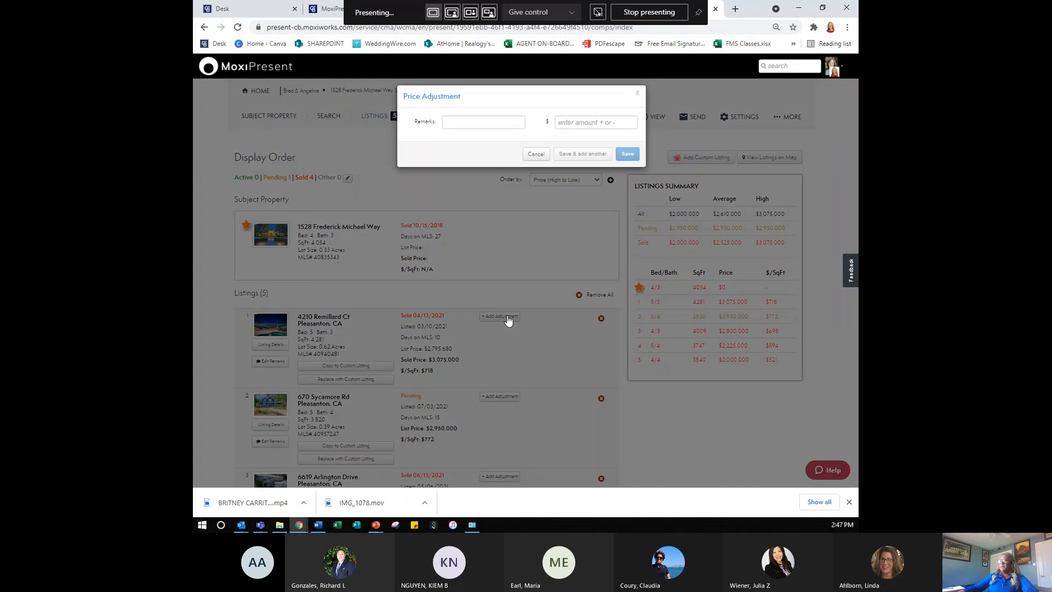
click(498, 125)
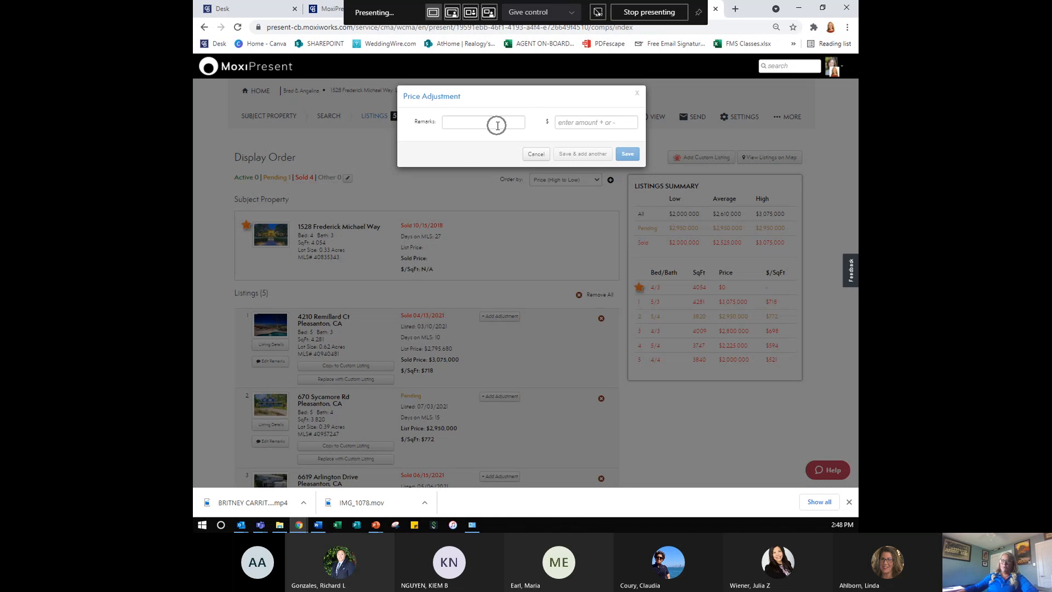
click(532, 156)
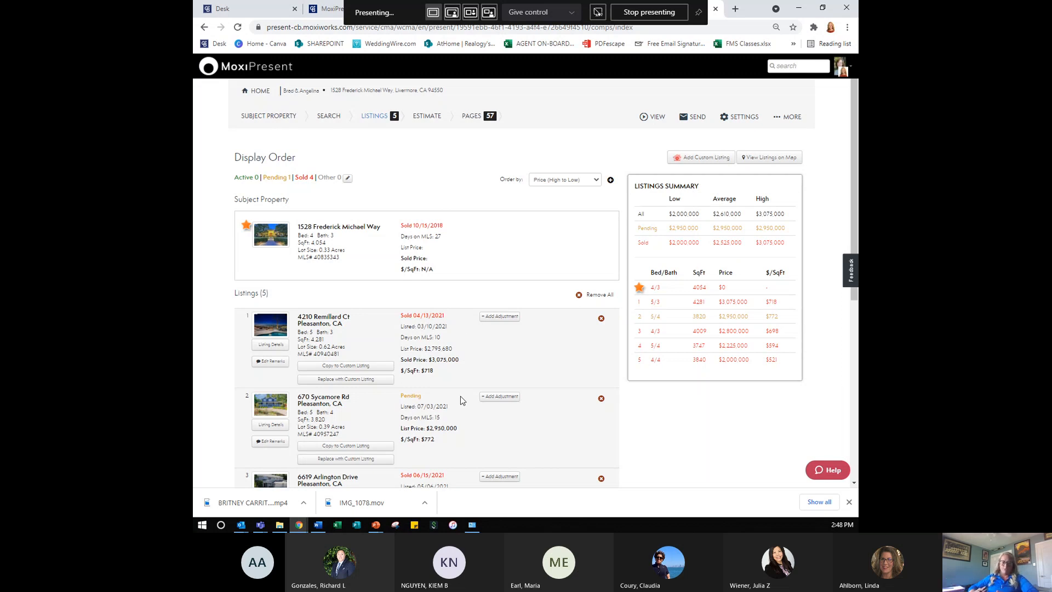
click(505, 318)
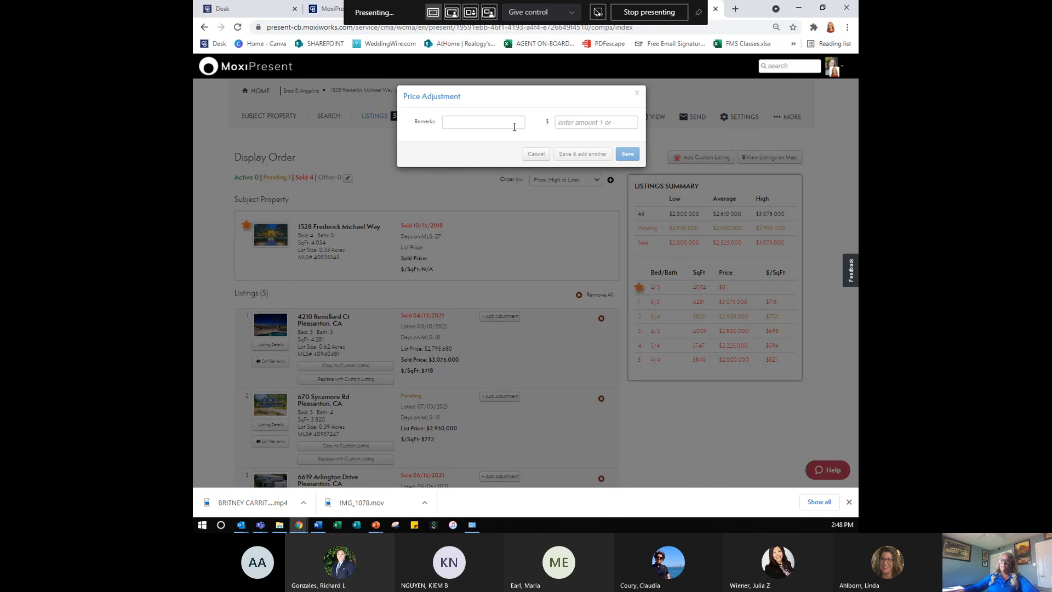
click(514, 127)
click(588, 124)
click(504, 123)
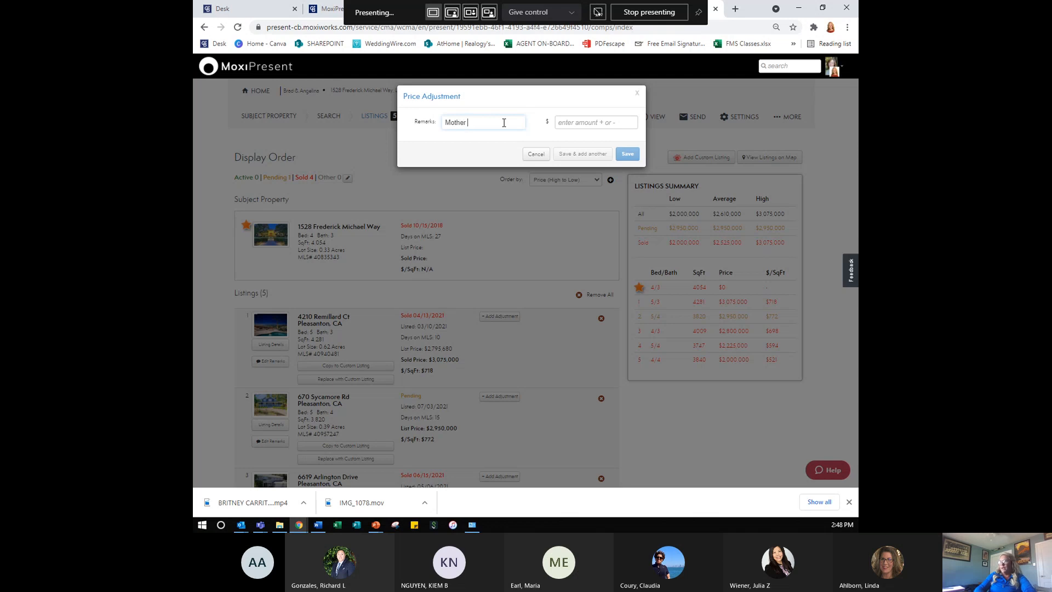
text(y)
key(Tab)
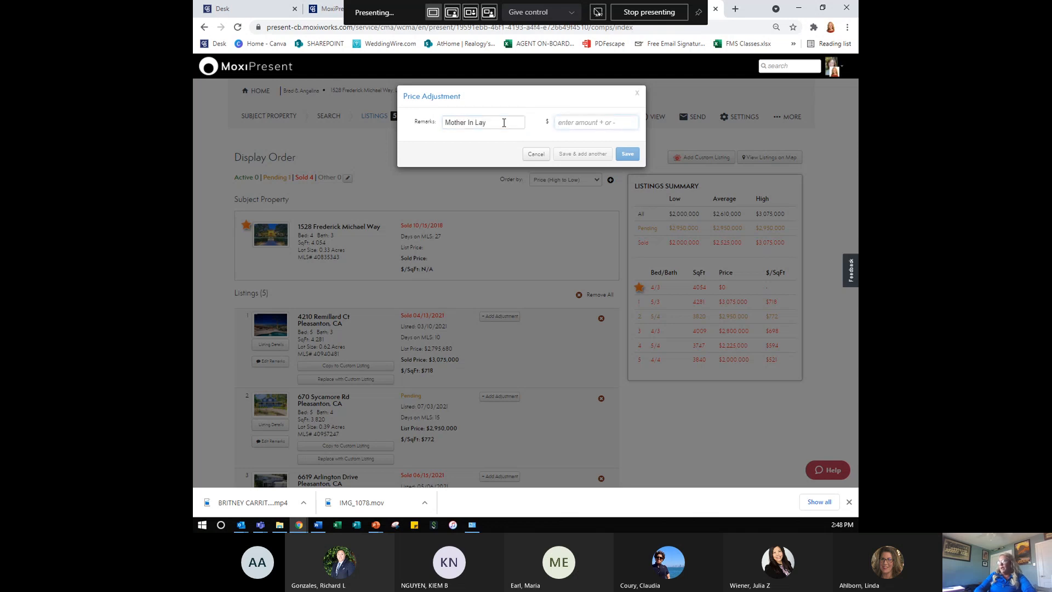
text(30000)
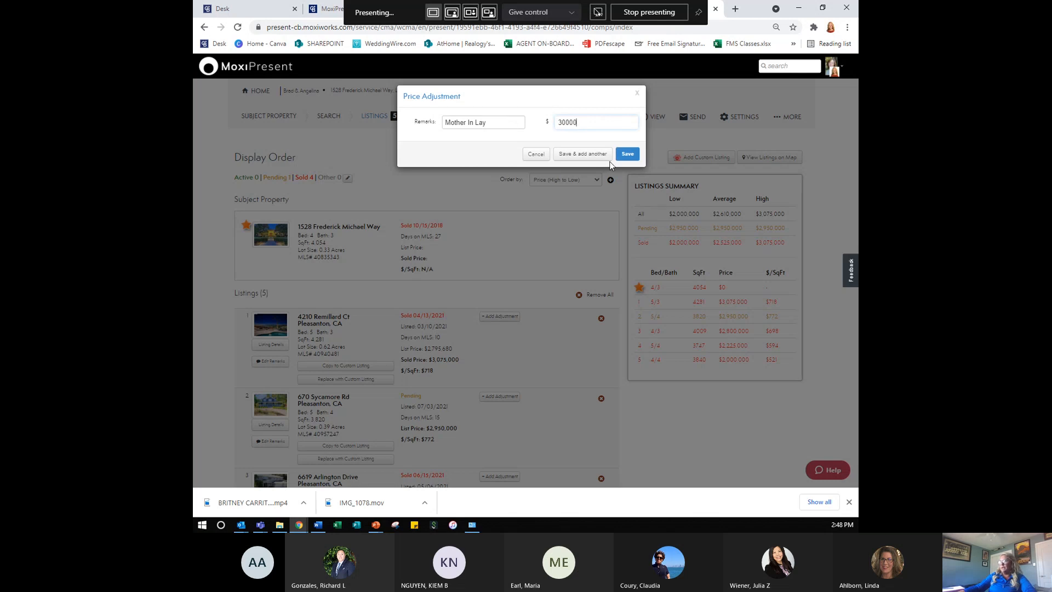
click(628, 155)
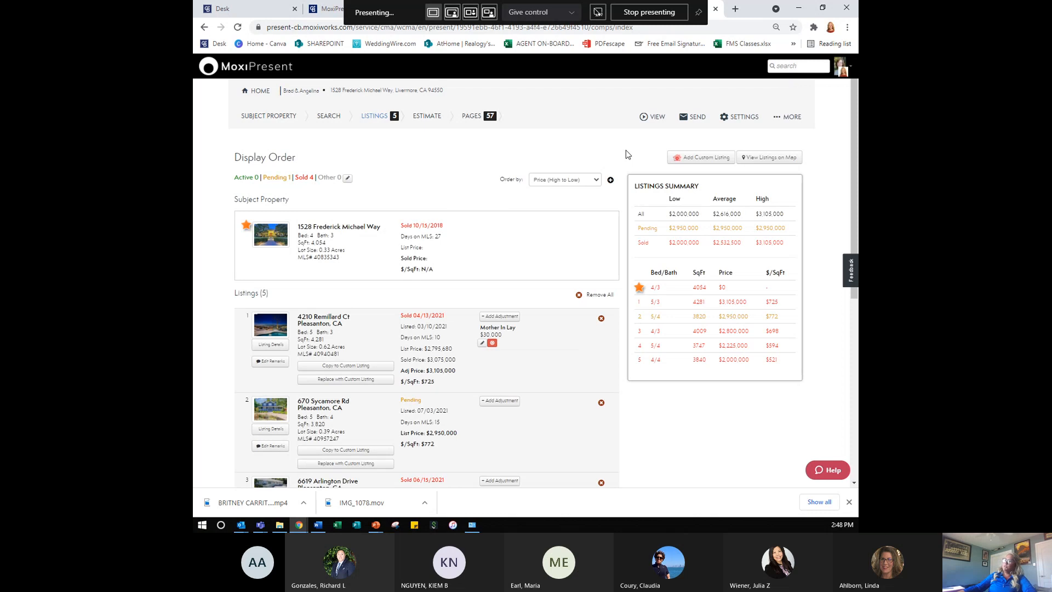
click(481, 345)
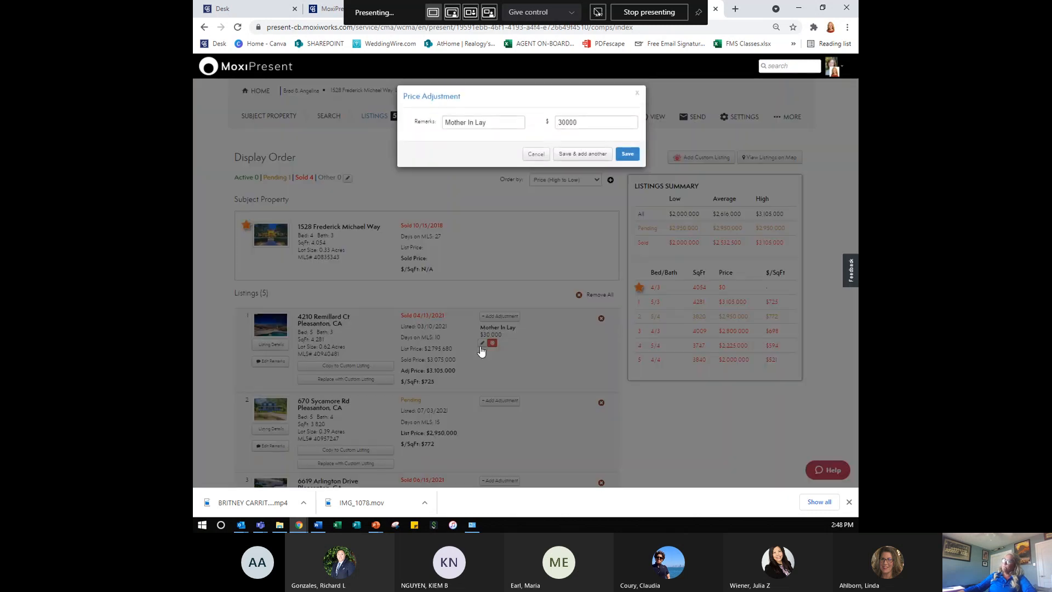
click(637, 94)
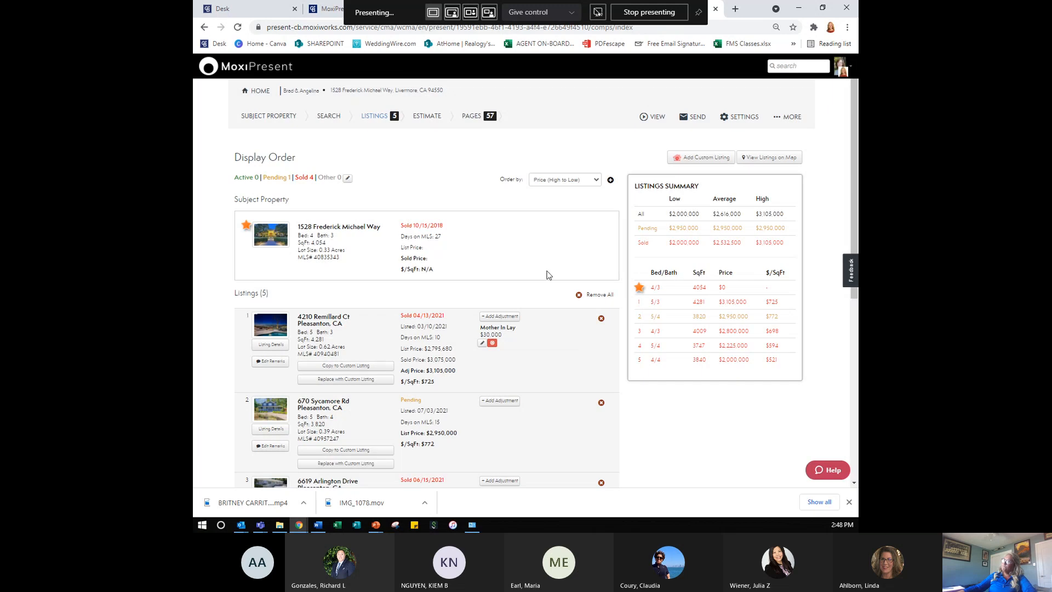
scroll(542, 370, down, 2)
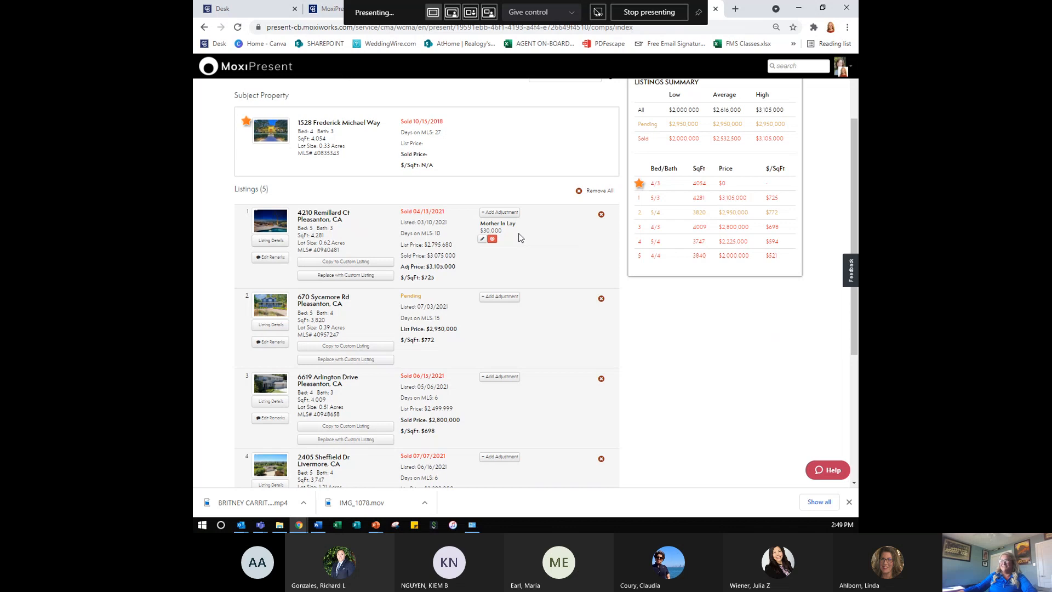
scroll(518, 237, up, 2)
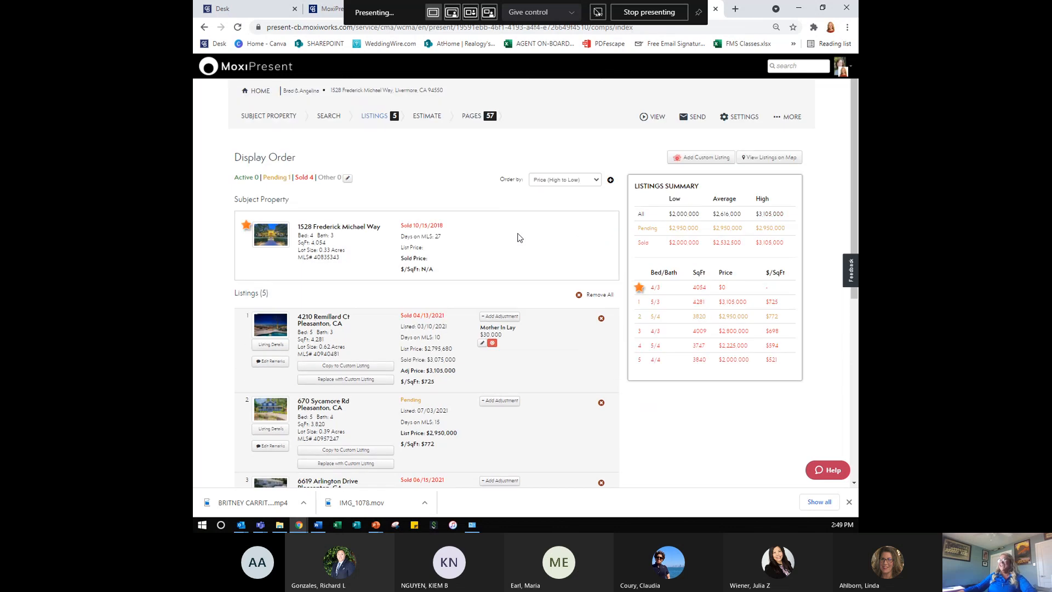
click(482, 344)
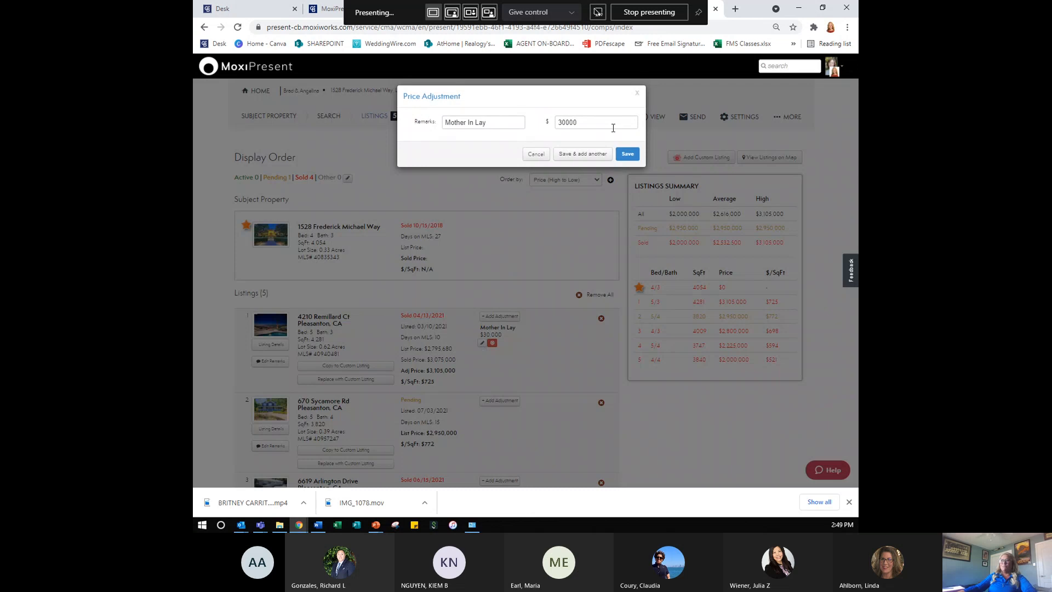
click(489, 123)
key(BackSpace)
text(w)
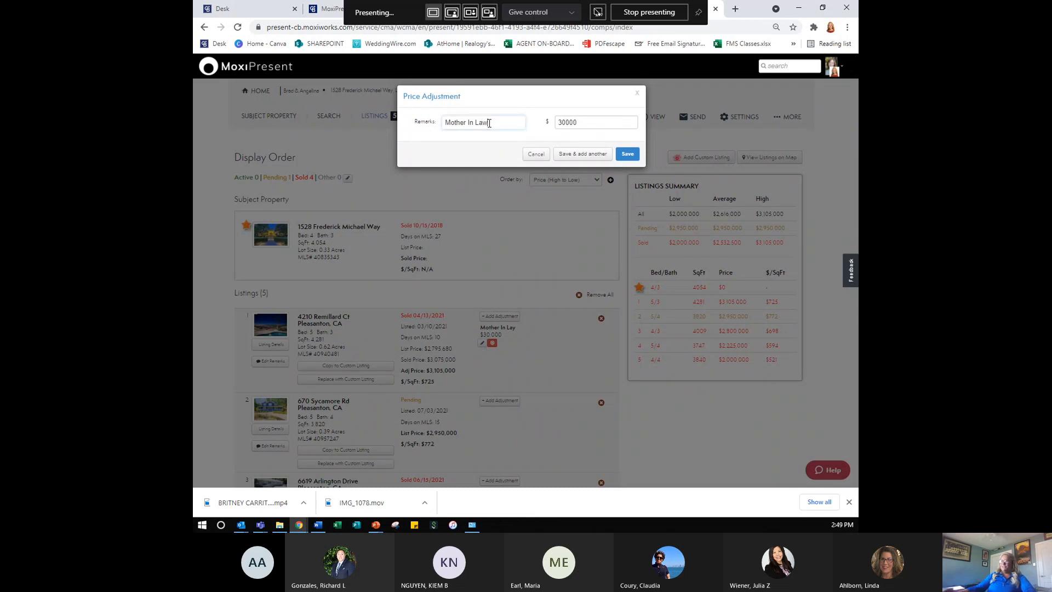
click(627, 154)
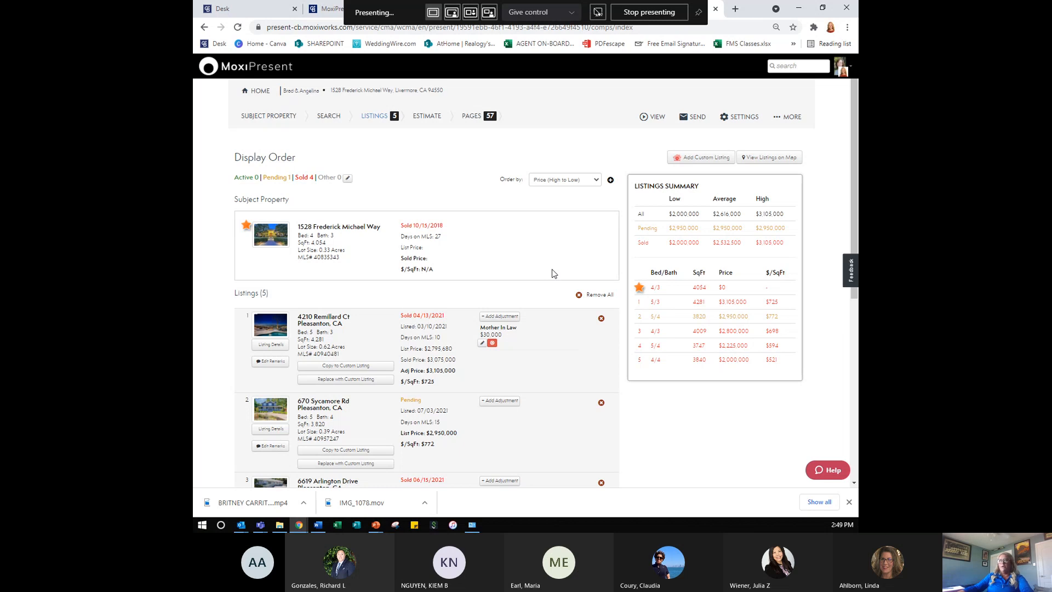
click(690, 159)
scroll(785, 428, down, 5)
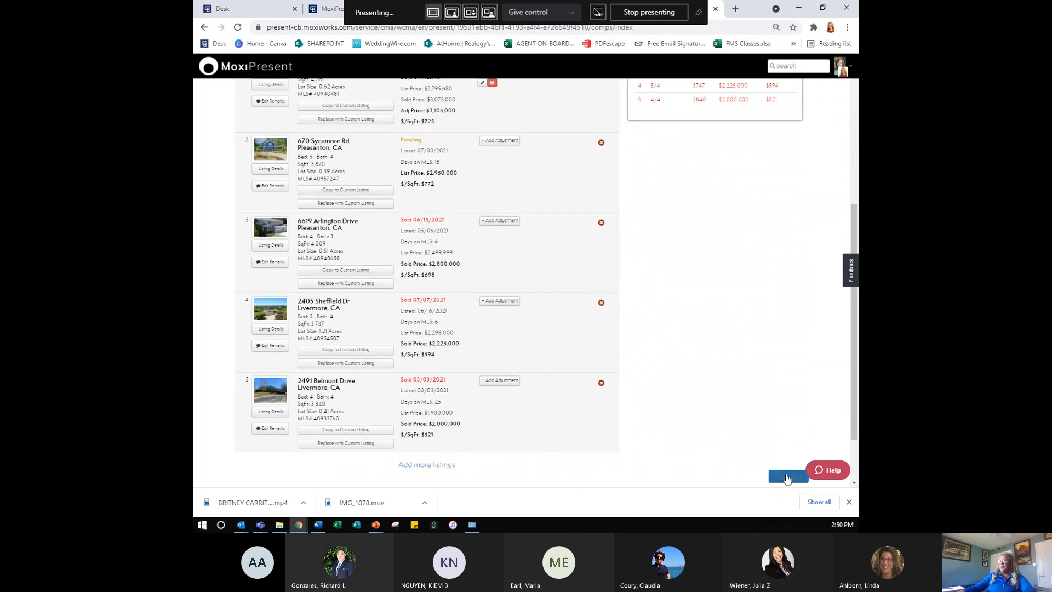
- Continue to the Estimate step, view Estimated Net Proceeds, then return to the $1,679,000 Estimated Pricing
click(787, 476)
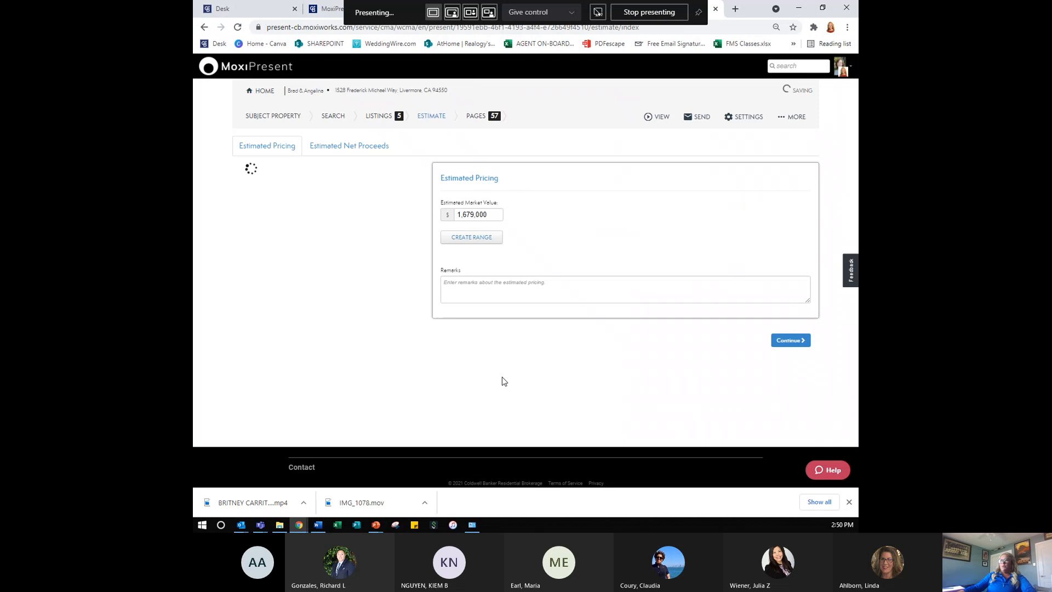
click(317, 148)
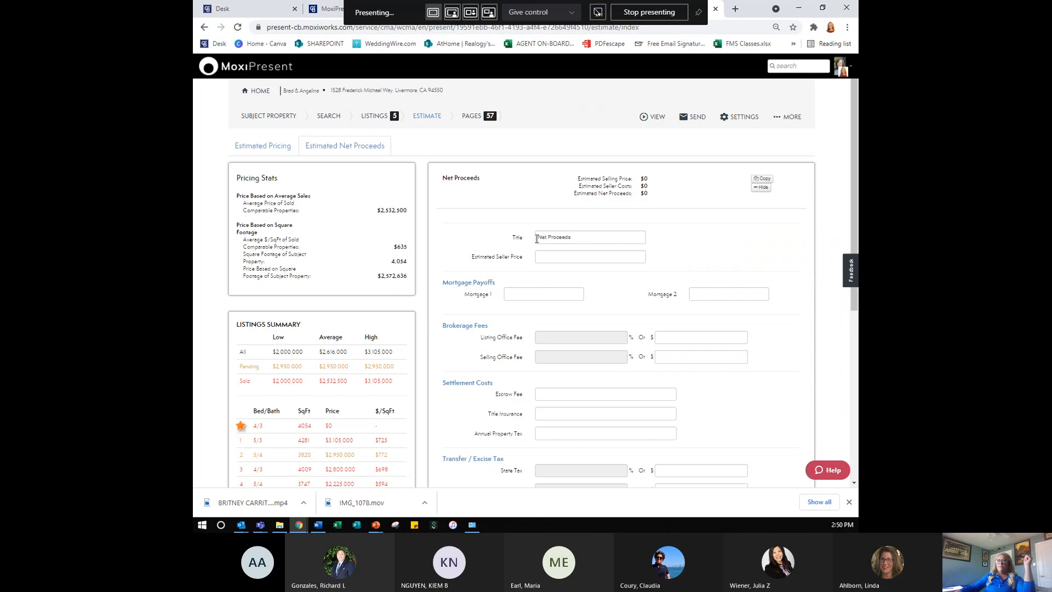
click(277, 153)
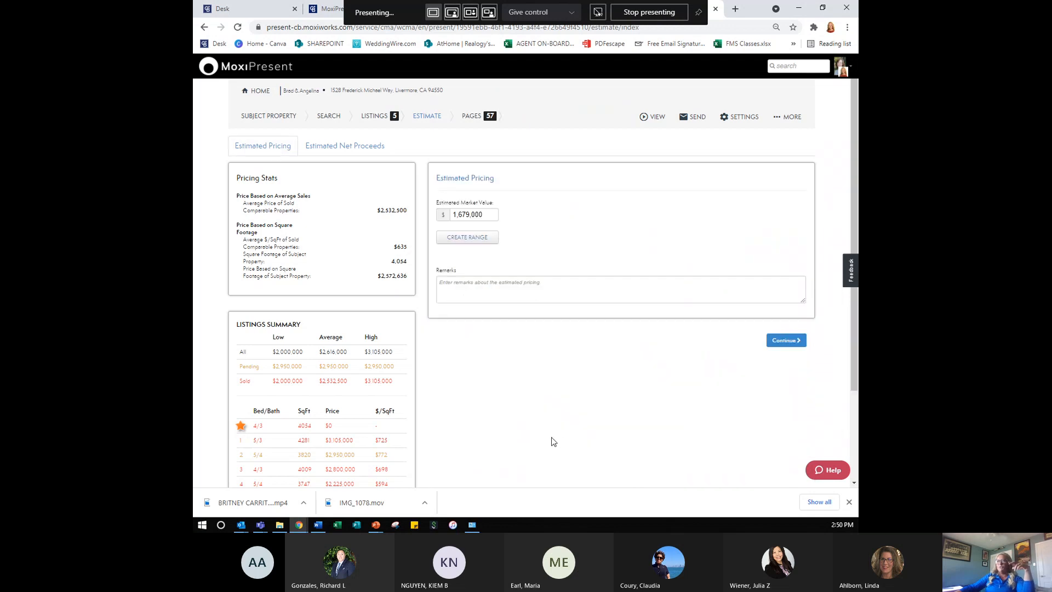
- Create and apply a 2% market value range of $1,645,420 to $1,712,580
click(486, 239)
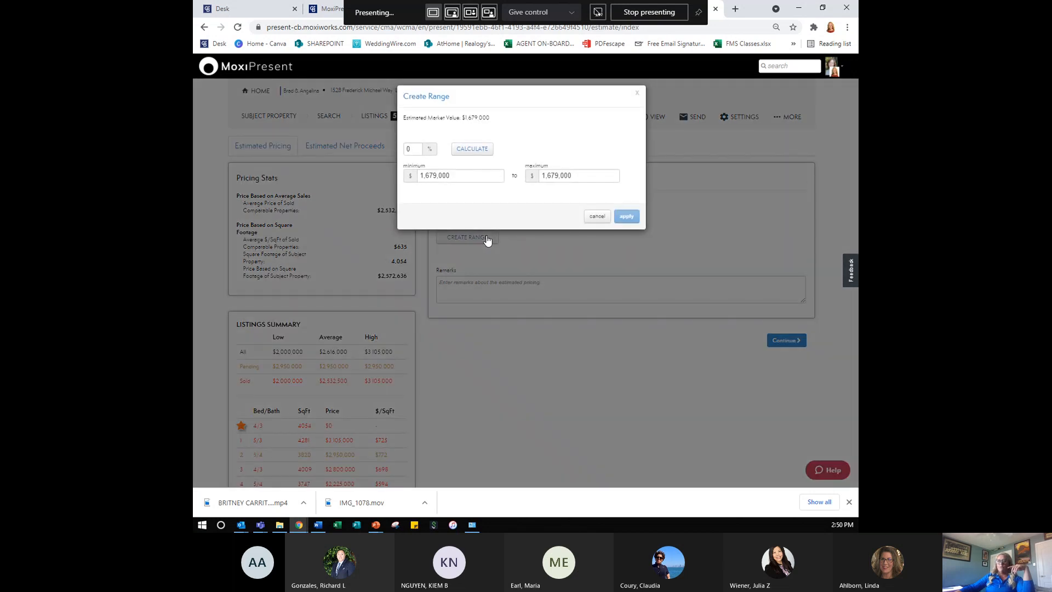
click(412, 150)
key(BackSpace)
text(2)
click(476, 153)
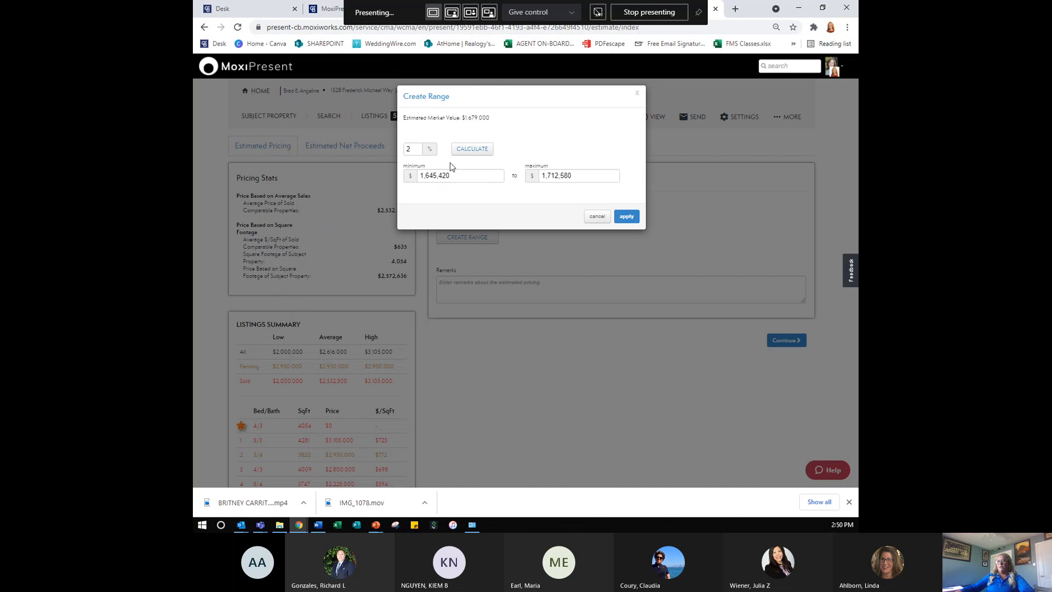
click(625, 221)
click(625, 219)
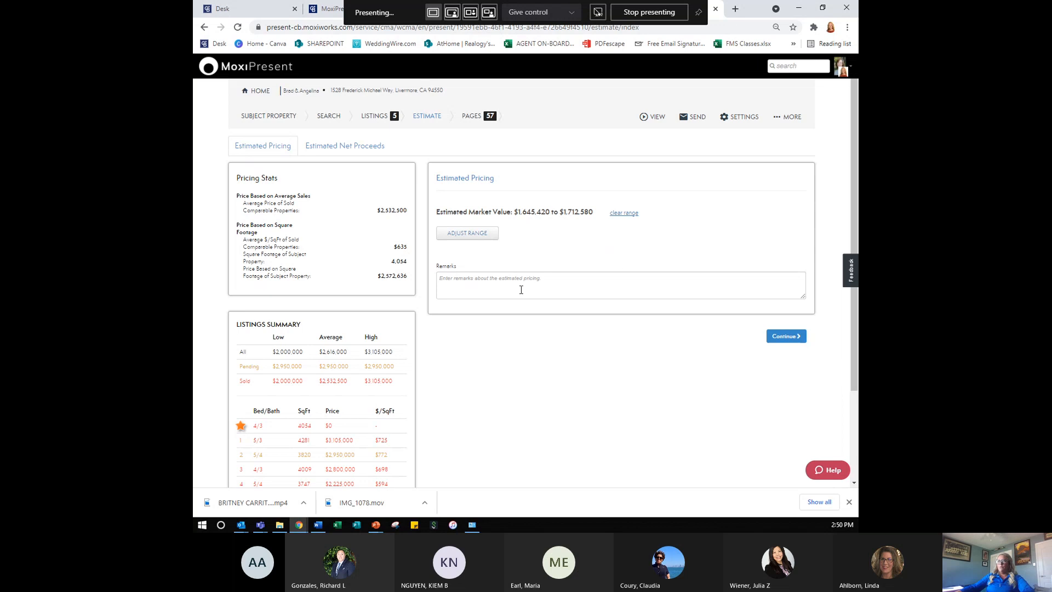
- Switch to the Pages step, listing the 57 pages with the Cover Page photo shown
click(522, 283)
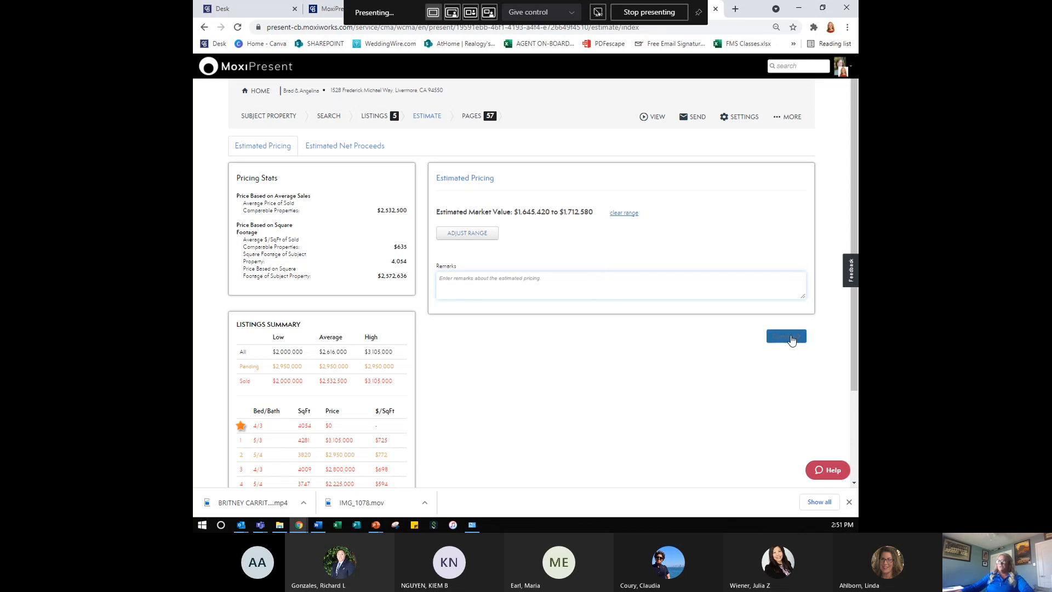
click(472, 116)
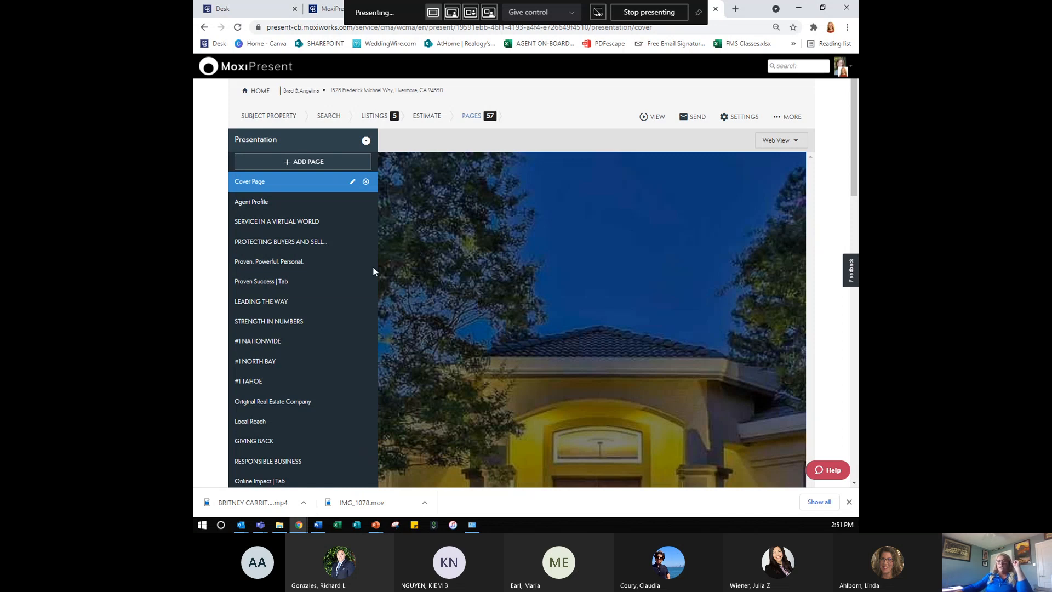
key(ctrl)
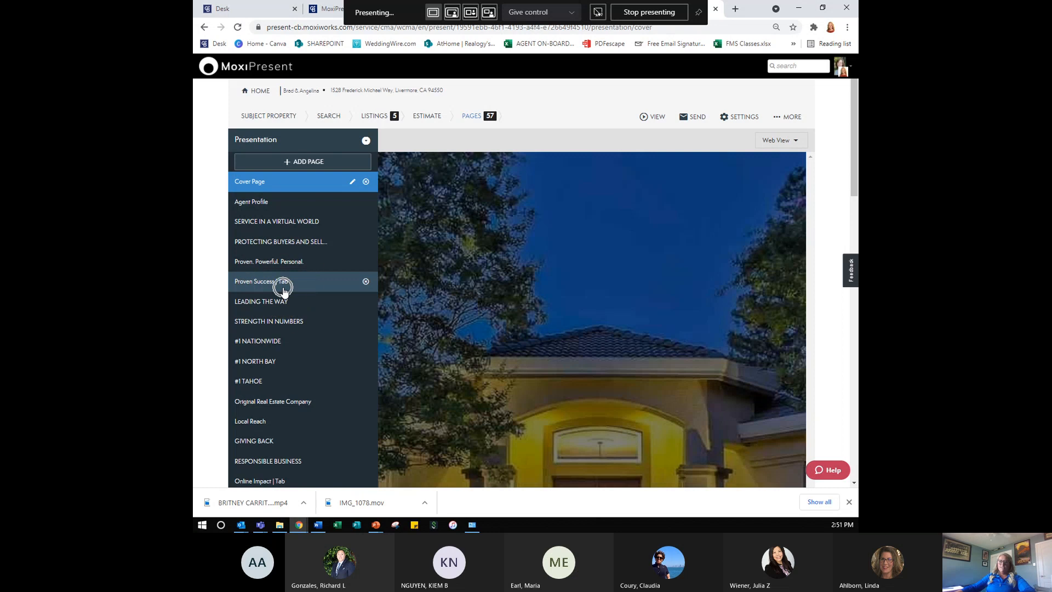
scroll(290, 312, down, 2)
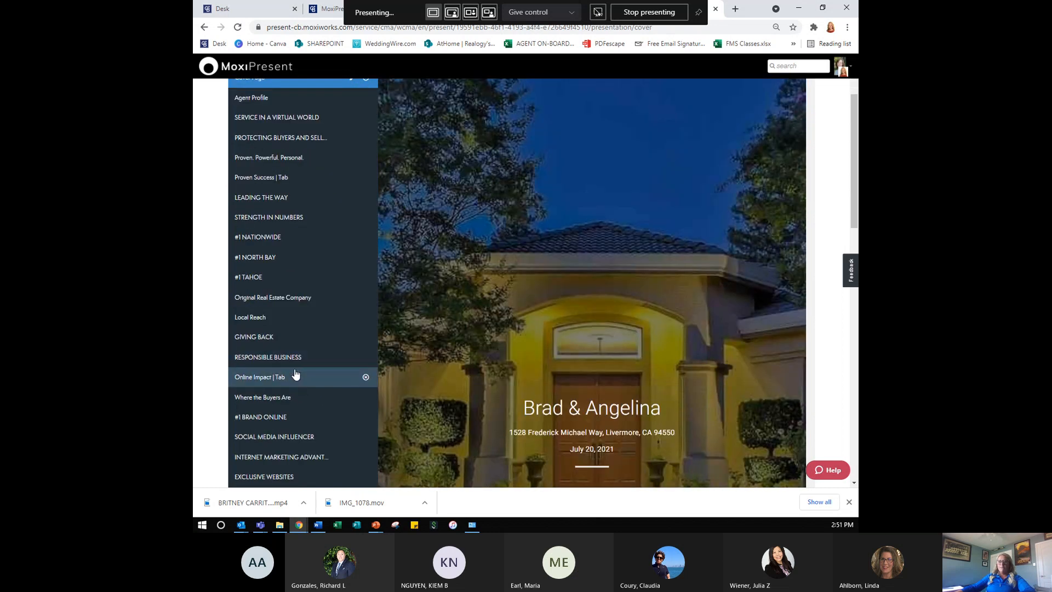
key(ctrl)
scroll(302, 364, up, 2)
scroll(301, 365, up, 1)
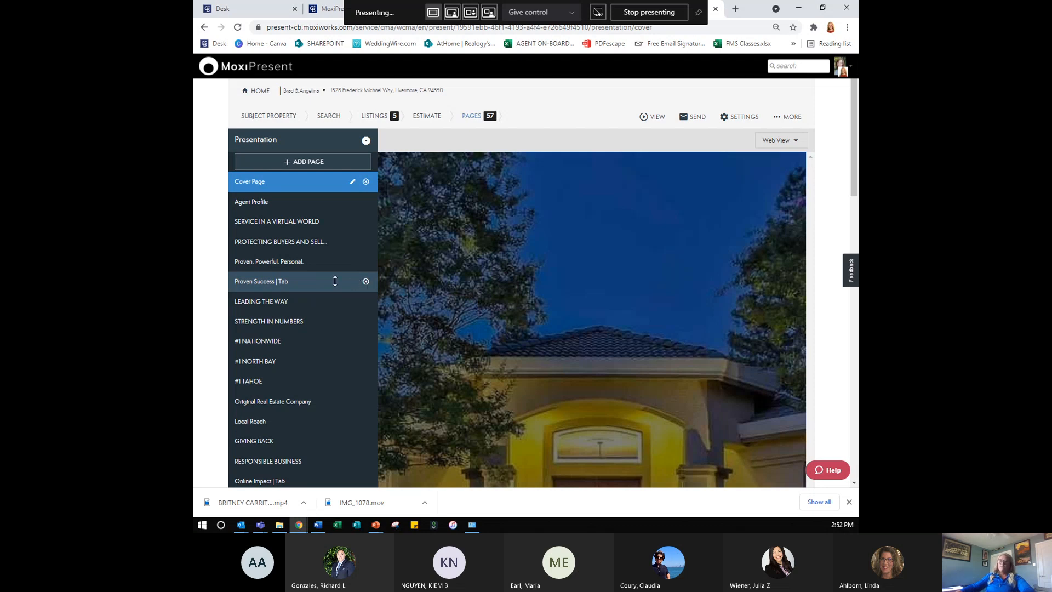
- Preview the Proven Success and #1 NATIONWIDE pages, then remove the #1 TAHOE page
click(271, 287)
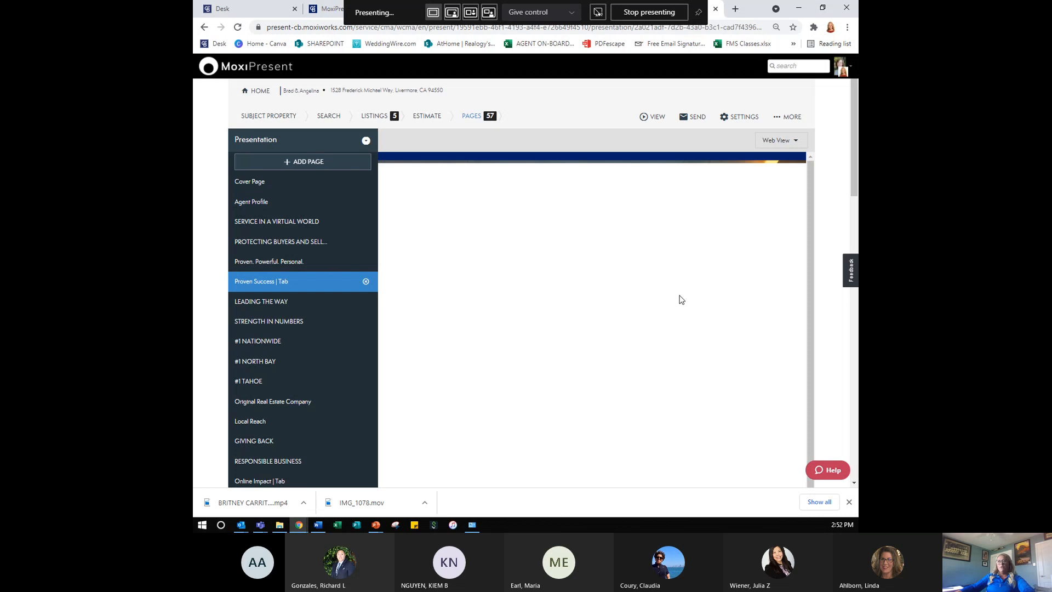
scroll(620, 373, down, 6)
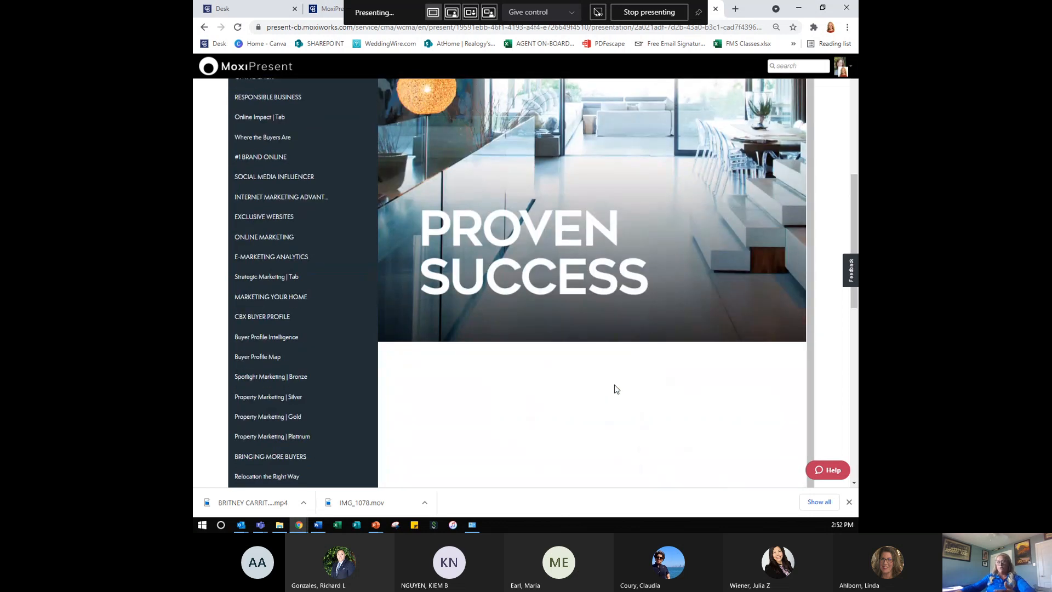
scroll(613, 288, up, 6)
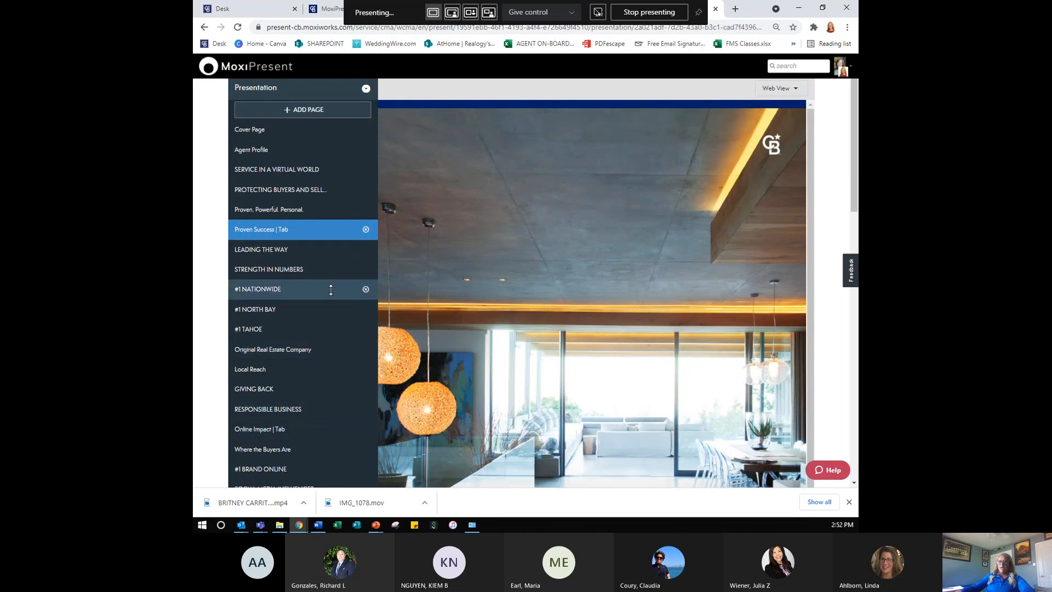
click(282, 297)
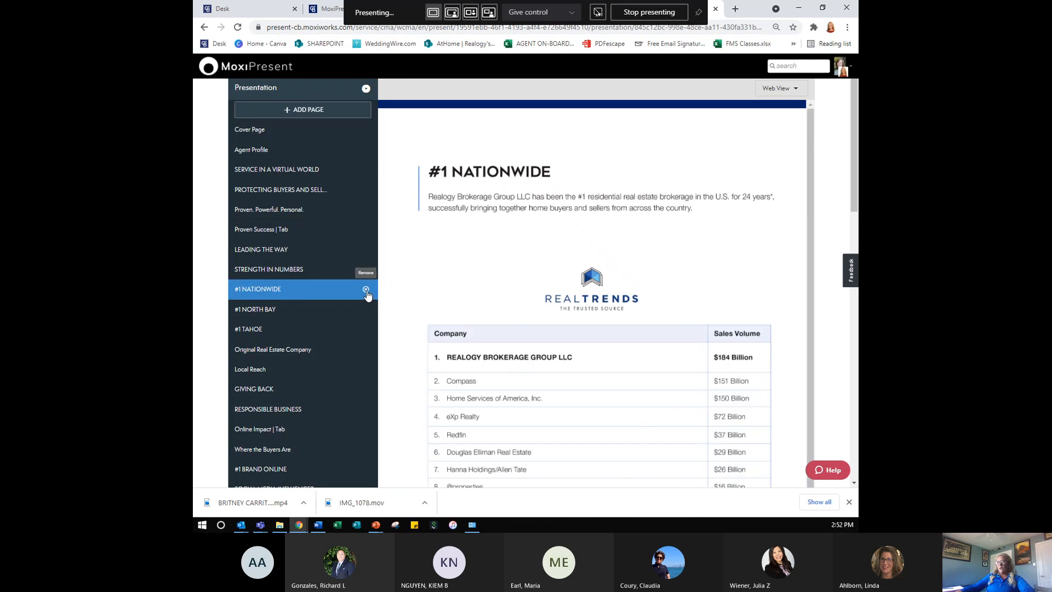
click(365, 331)
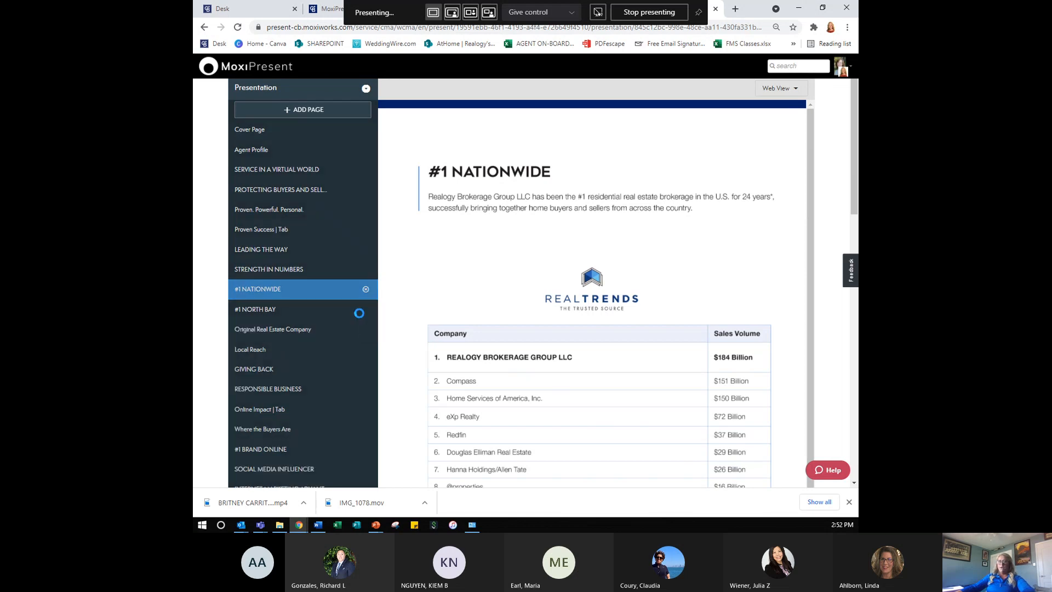
key(ctrl)
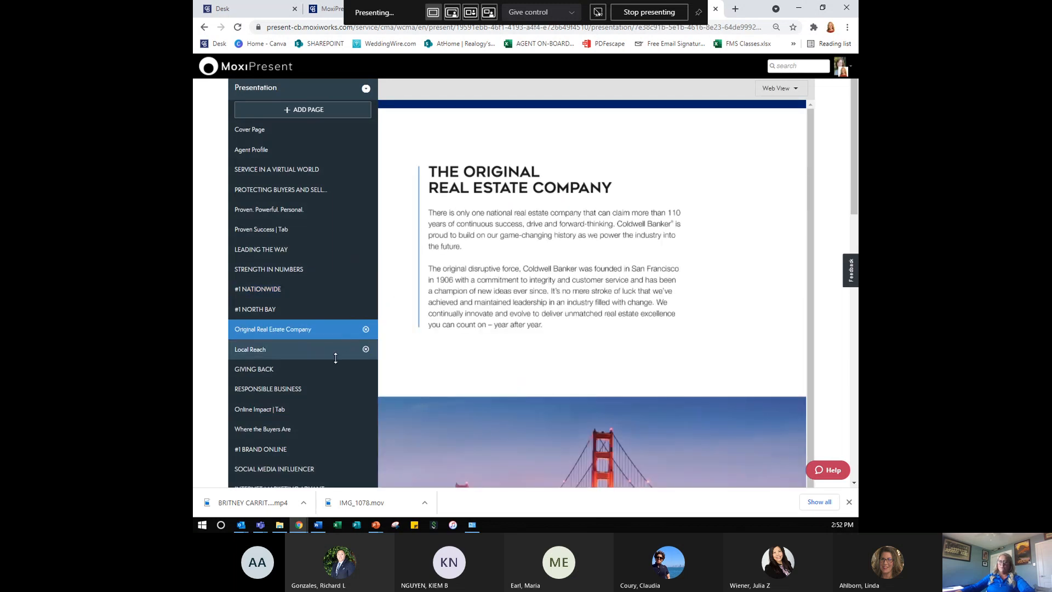
scroll(327, 384, down, 3)
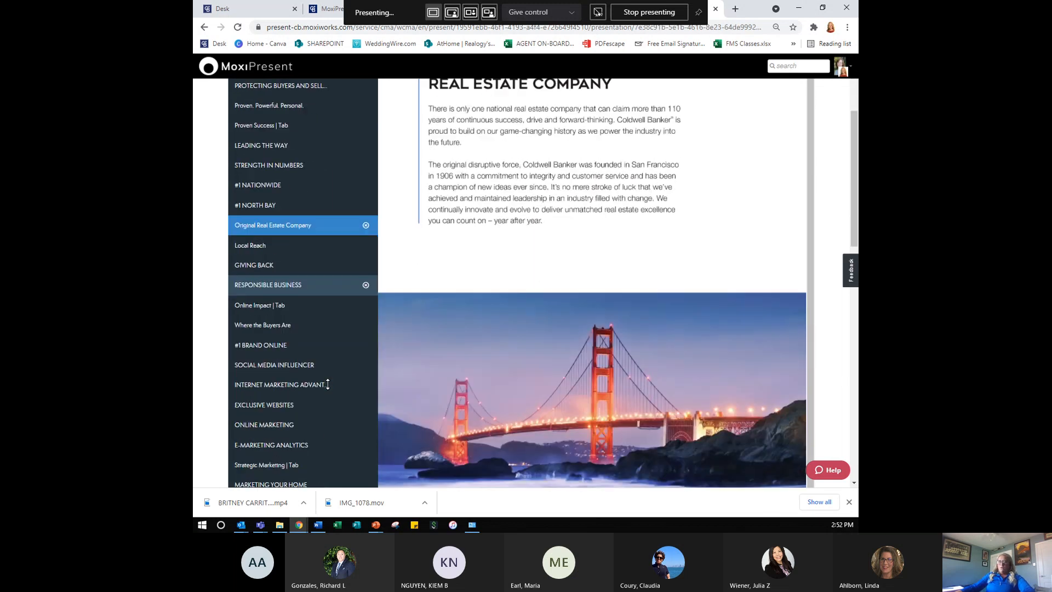
scroll(328, 384, down, 4)
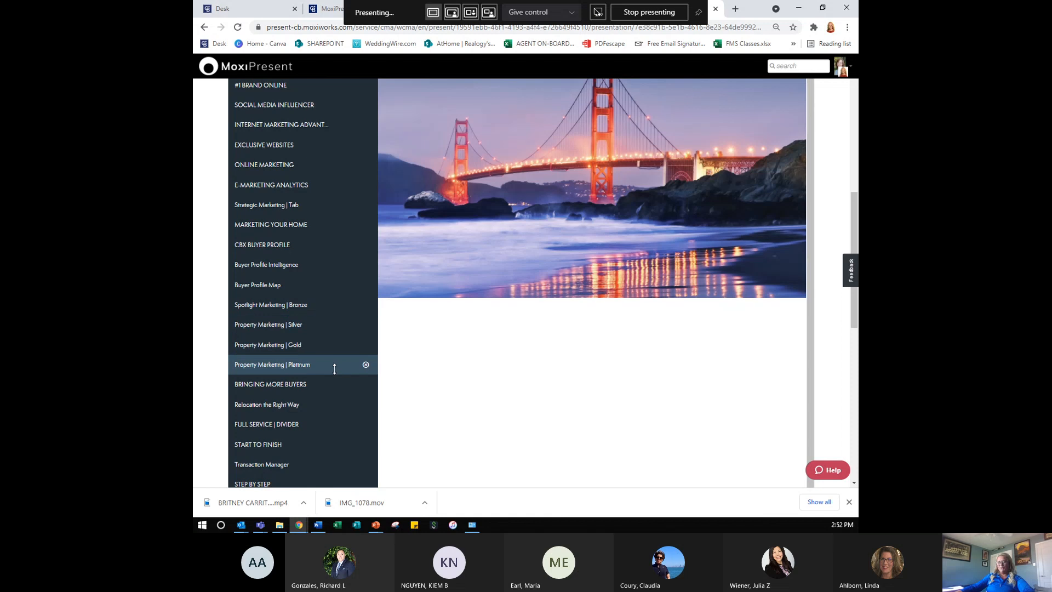
- Remove the Property Marketing Platinum and Silver pages and the Spotlight Marketing Bronze page
click(365, 365)
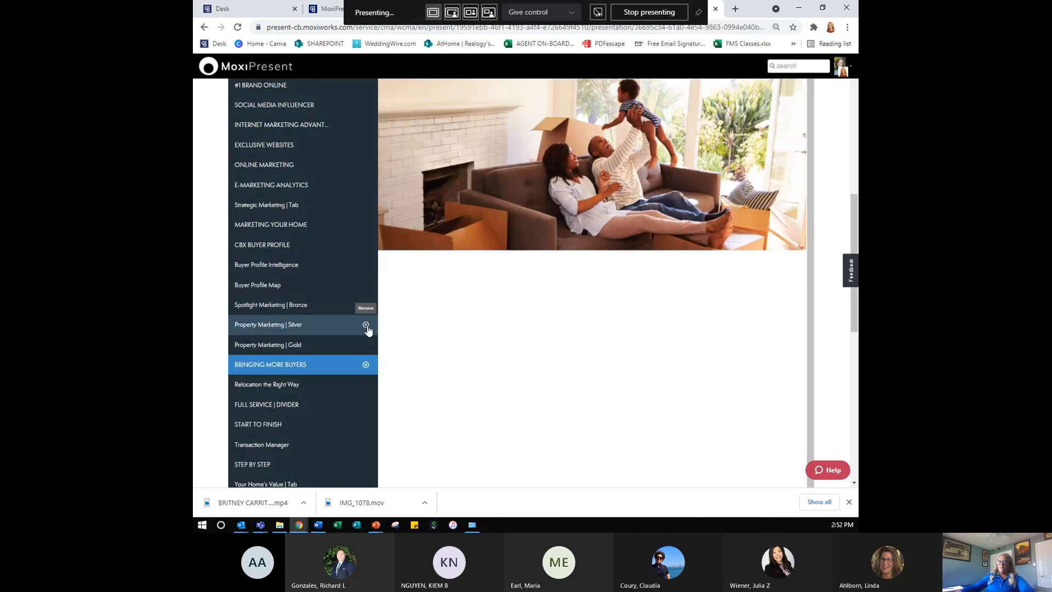
click(365, 324)
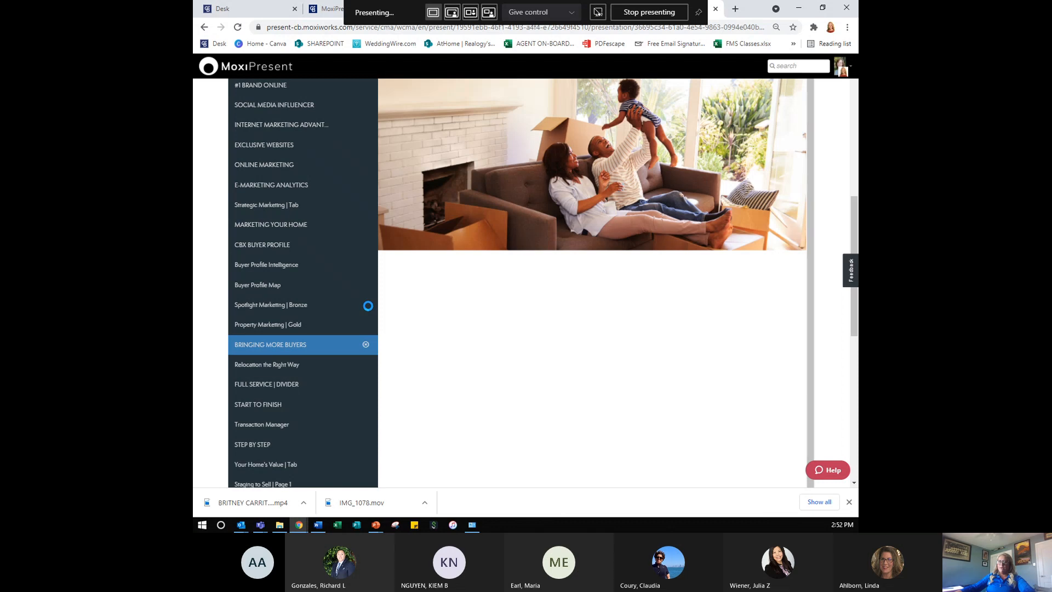
click(366, 305)
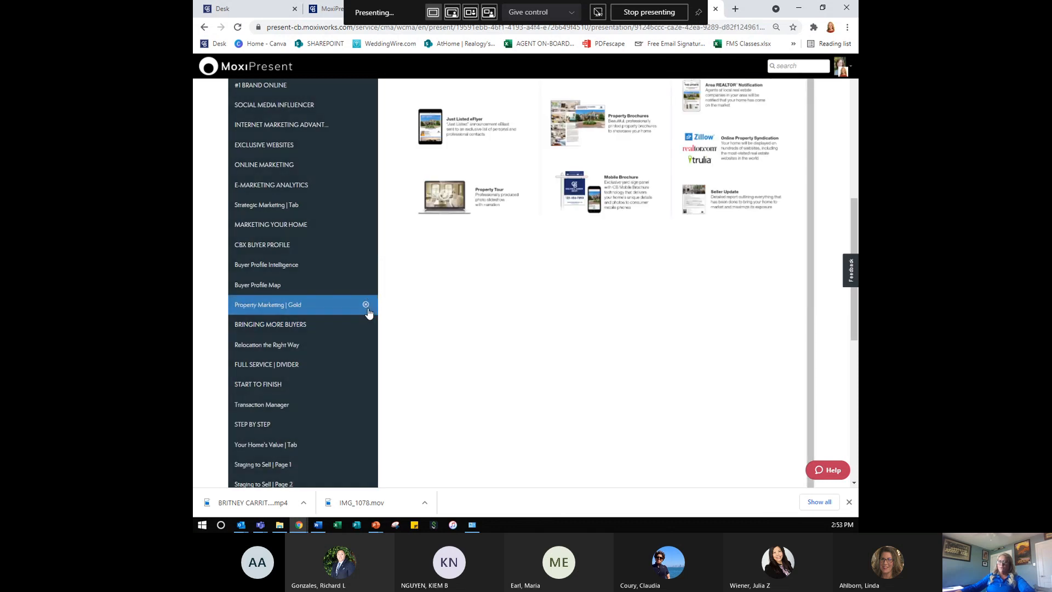
- Open CBX BUYER PROFILE, then its Buyer Profile Map page for Fremont 94539
scroll(714, 308, up, 5)
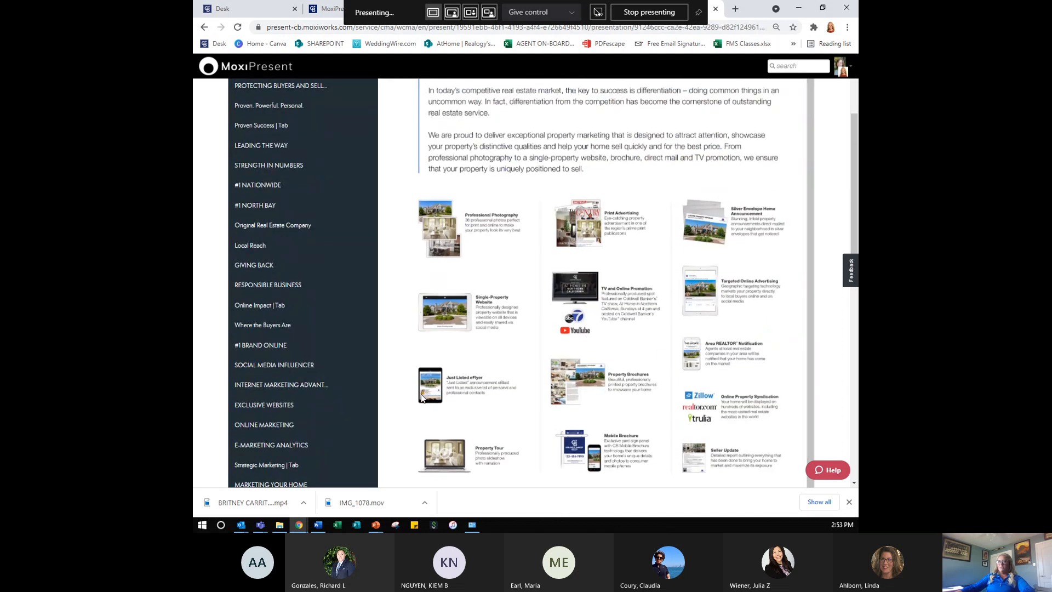
scroll(357, 423, down, 1)
scroll(357, 424, down, 2)
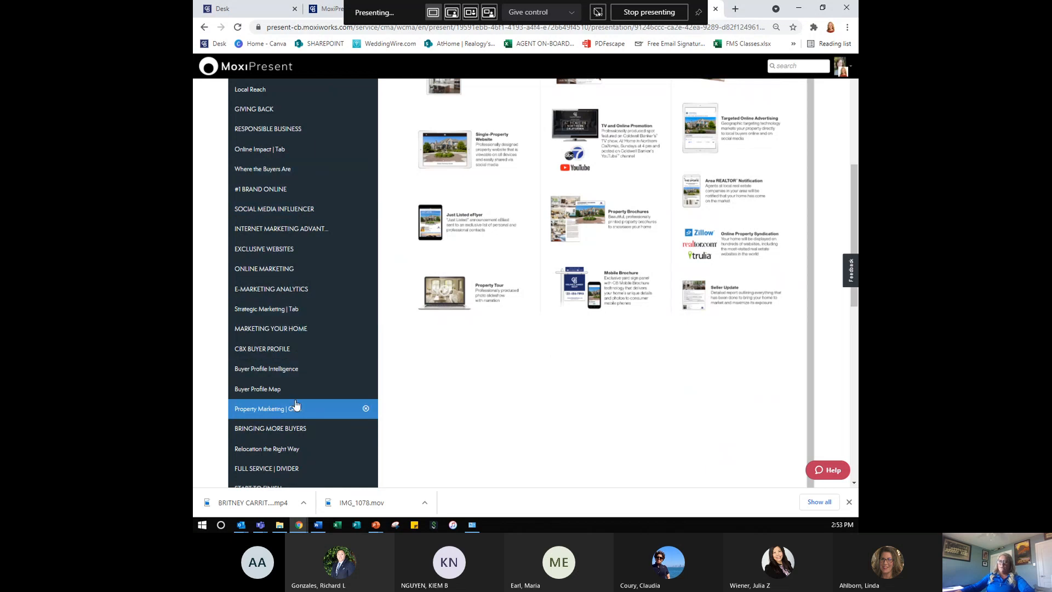
click(300, 355)
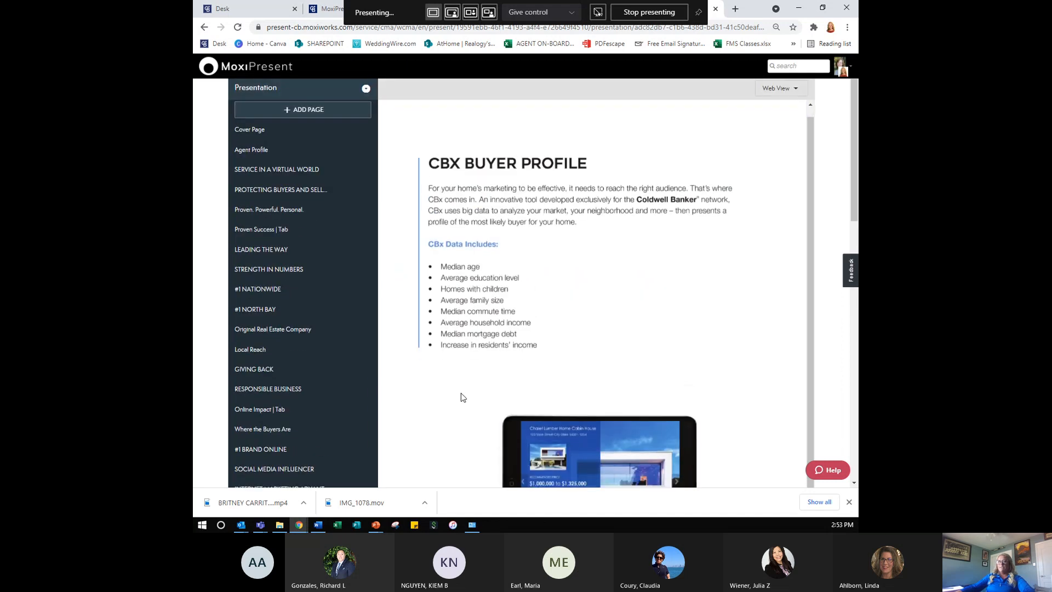
scroll(329, 408, down, 5)
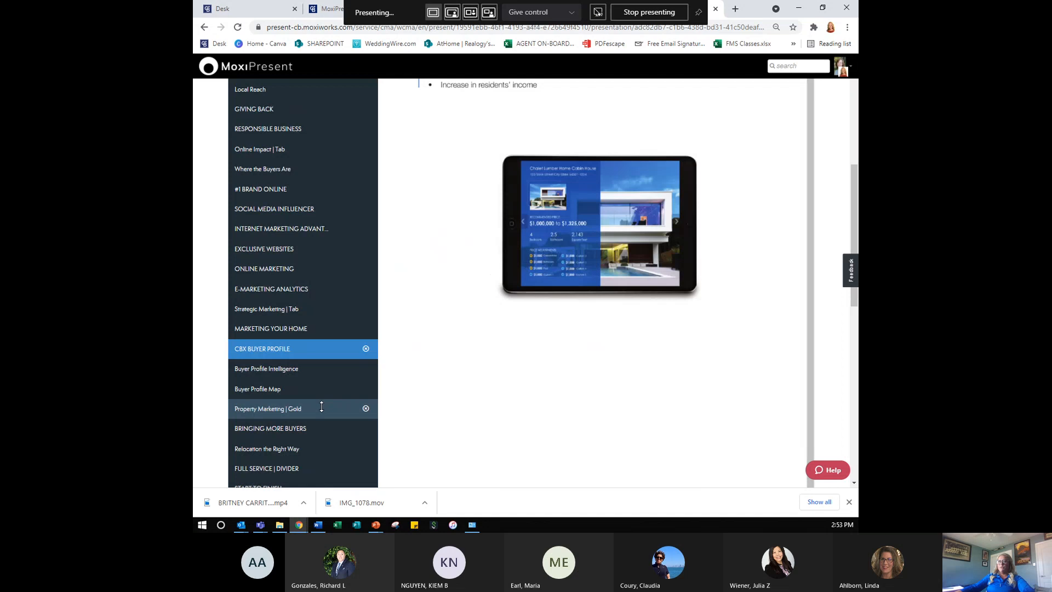
click(275, 392)
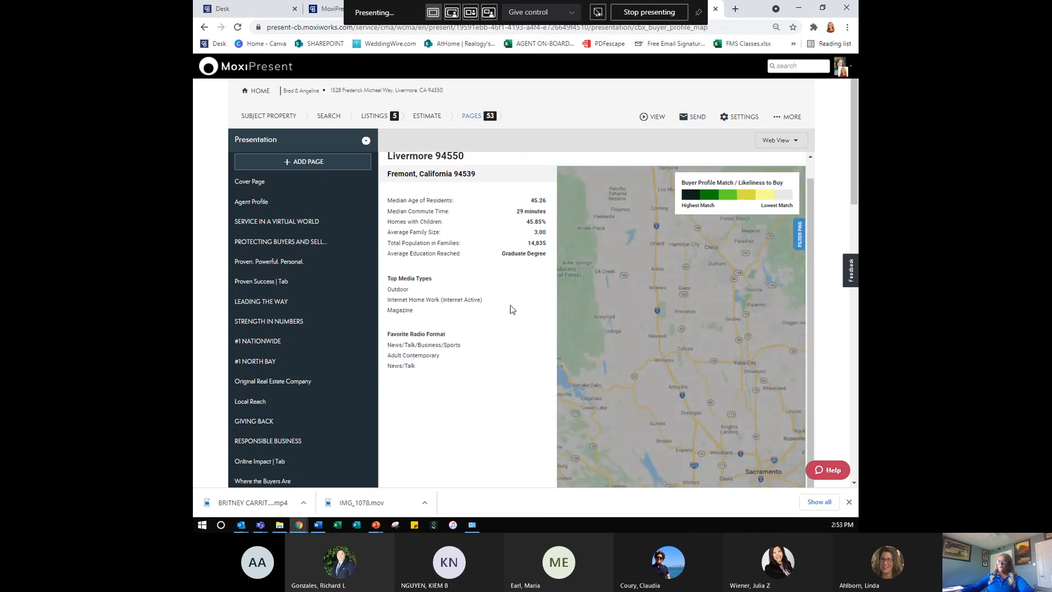
- Look over the Buyer Profile Map's data-point settings, then close them
scroll(517, 323, down, 4)
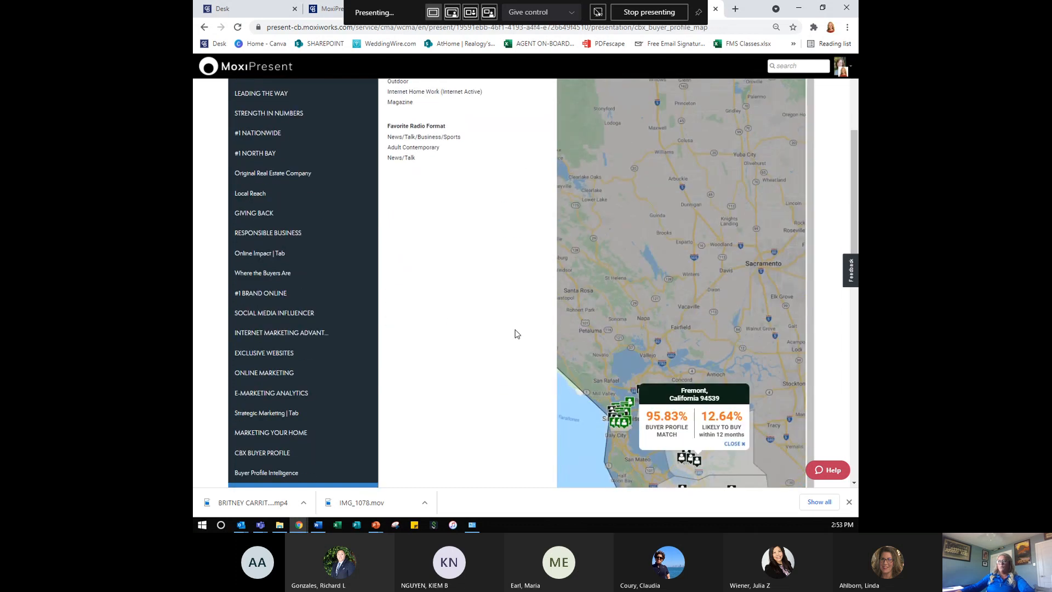
scroll(515, 333, down, 5)
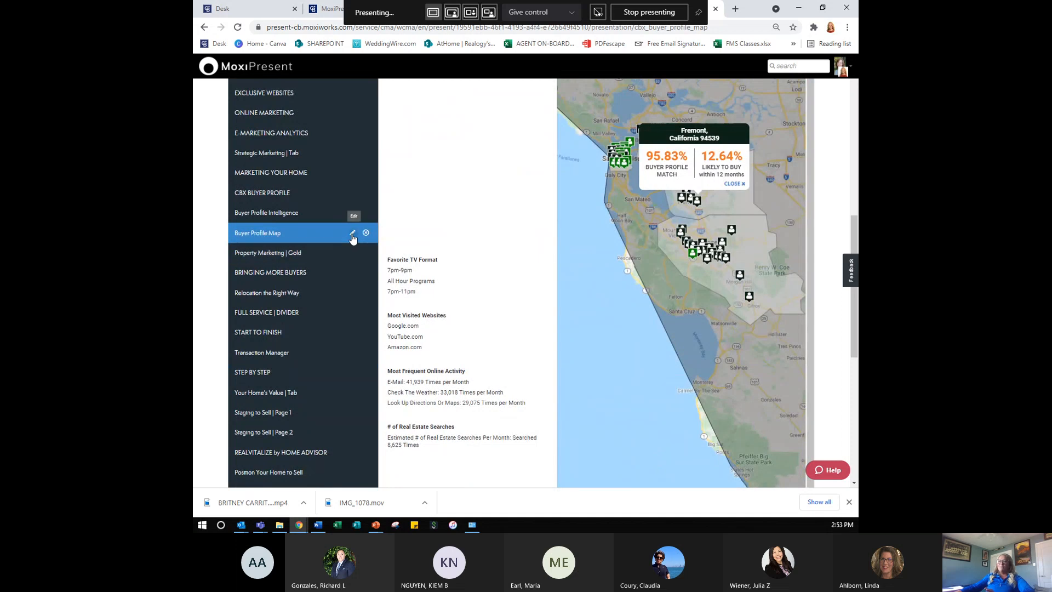
click(353, 236)
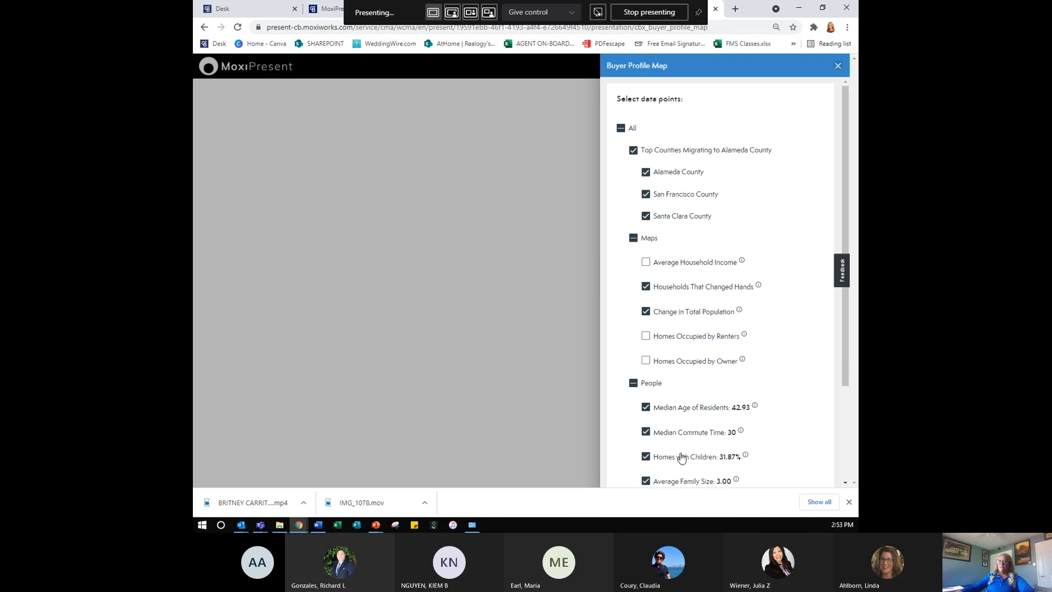
scroll(682, 458, down, 1)
scroll(681, 458, down, 1)
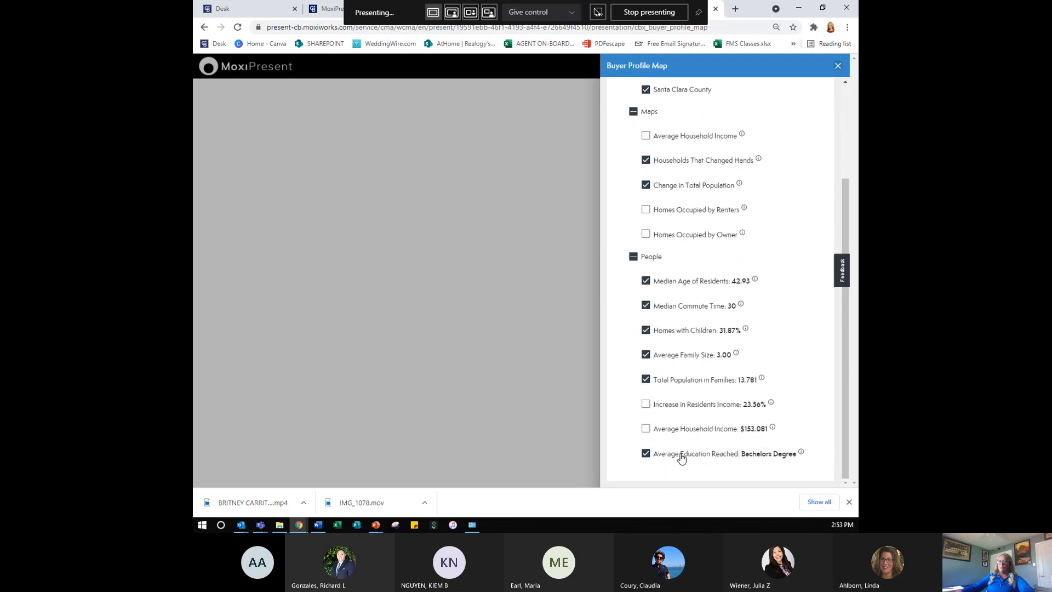
scroll(786, 265, up, 2)
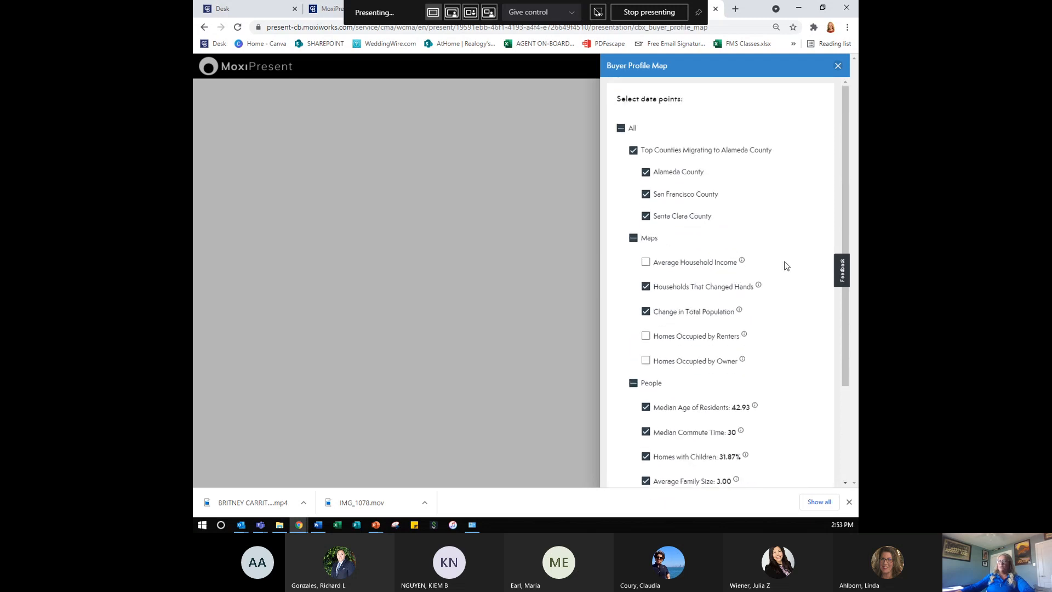
click(837, 65)
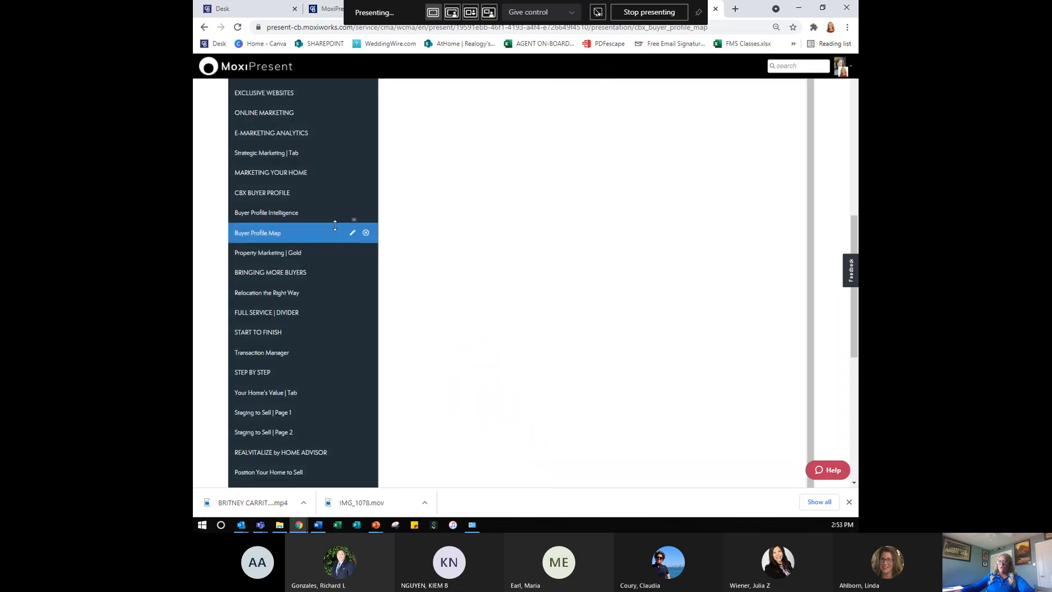
- Exclude San Francisco County and include renter- and owner-occupied homes on the map
click(352, 234)
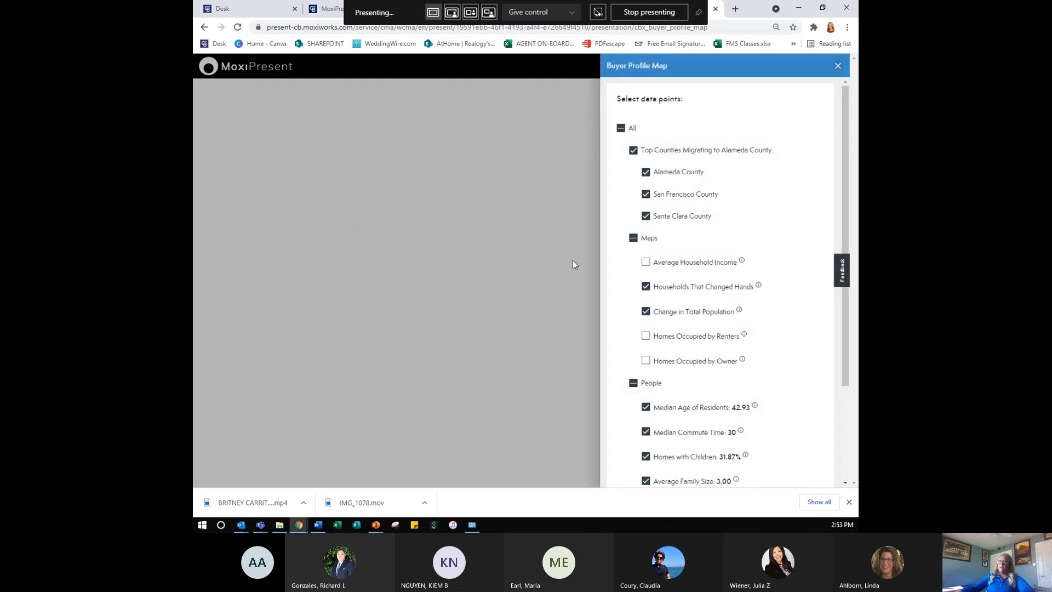
click(677, 199)
click(692, 340)
scroll(685, 400, down, 1)
scroll(684, 399, down, 2)
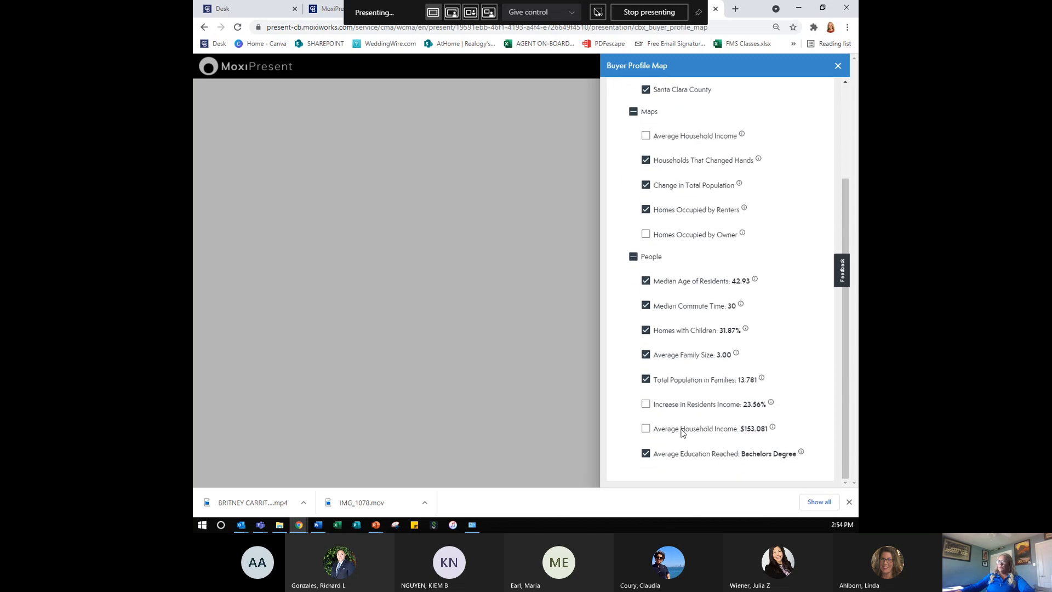
click(693, 240)
scroll(691, 357, up, 2)
scroll(692, 359, up, 1)
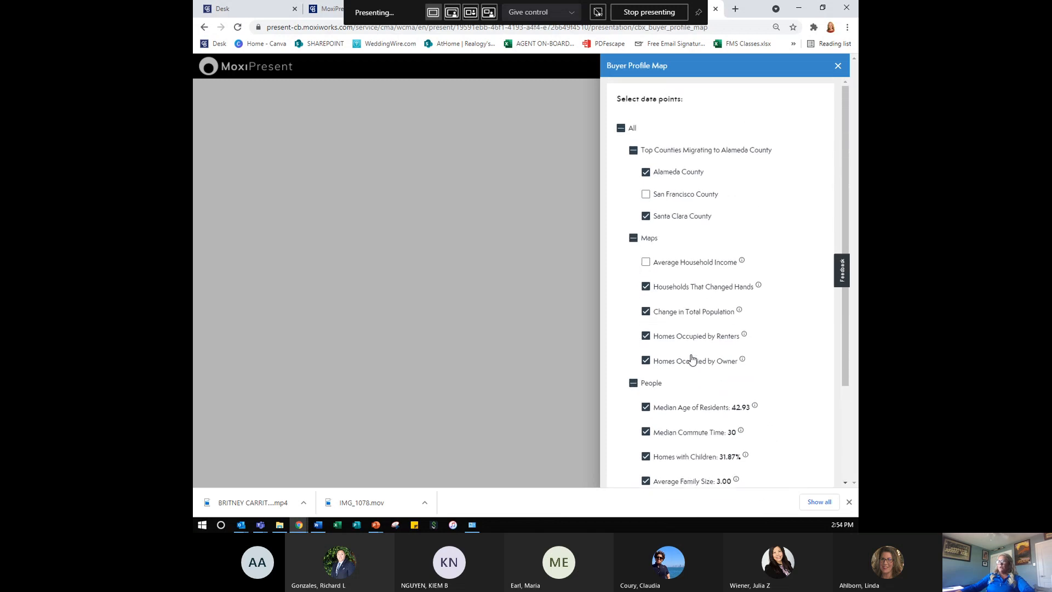
click(838, 66)
- Open the Buyer Profile Intelligence page for 94550
scroll(623, 318, up, 3)
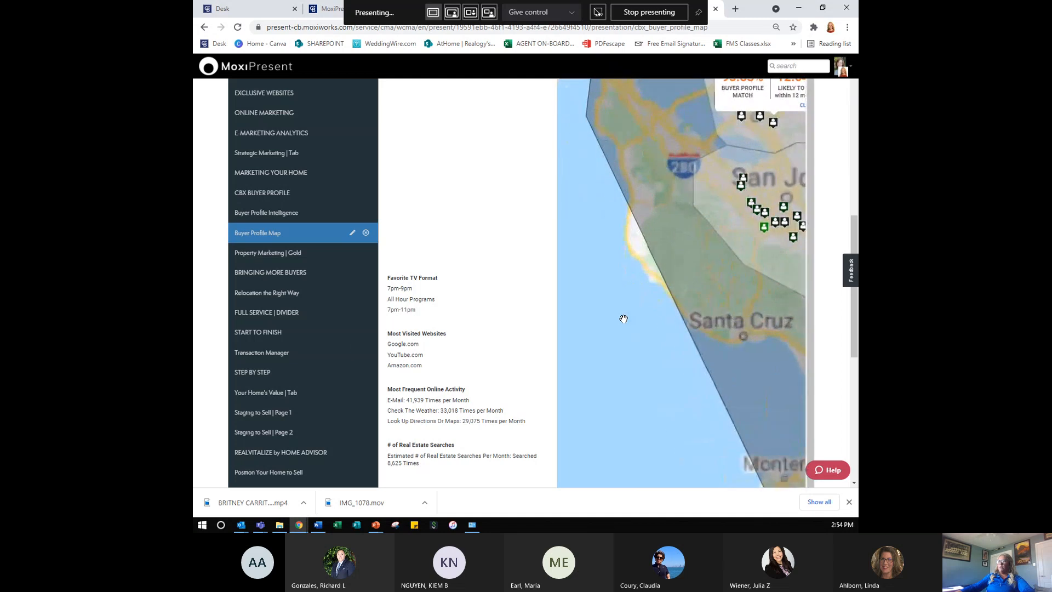
scroll(502, 327, down, 1)
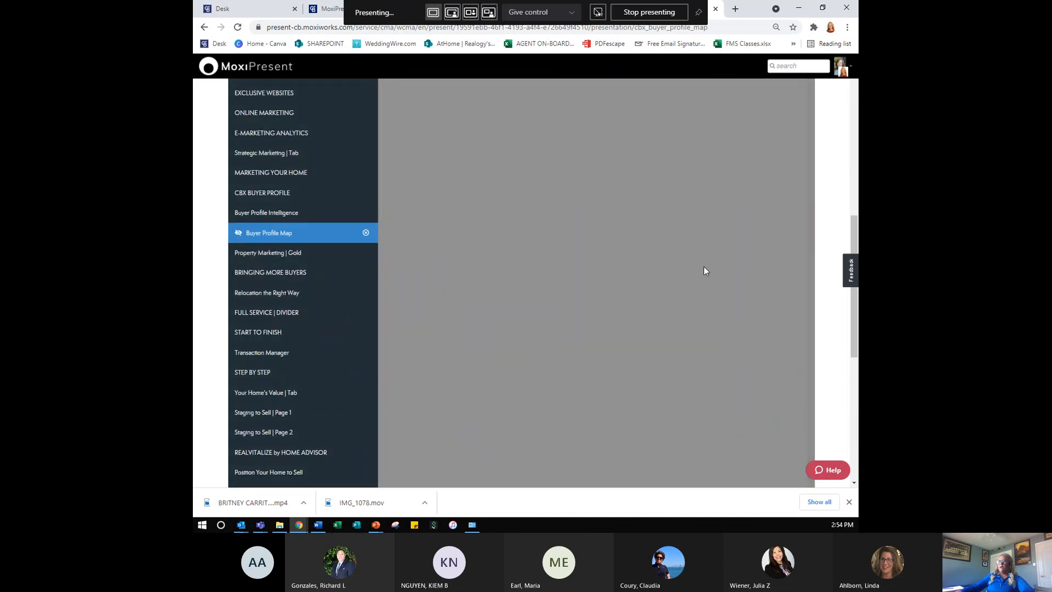
click(312, 215)
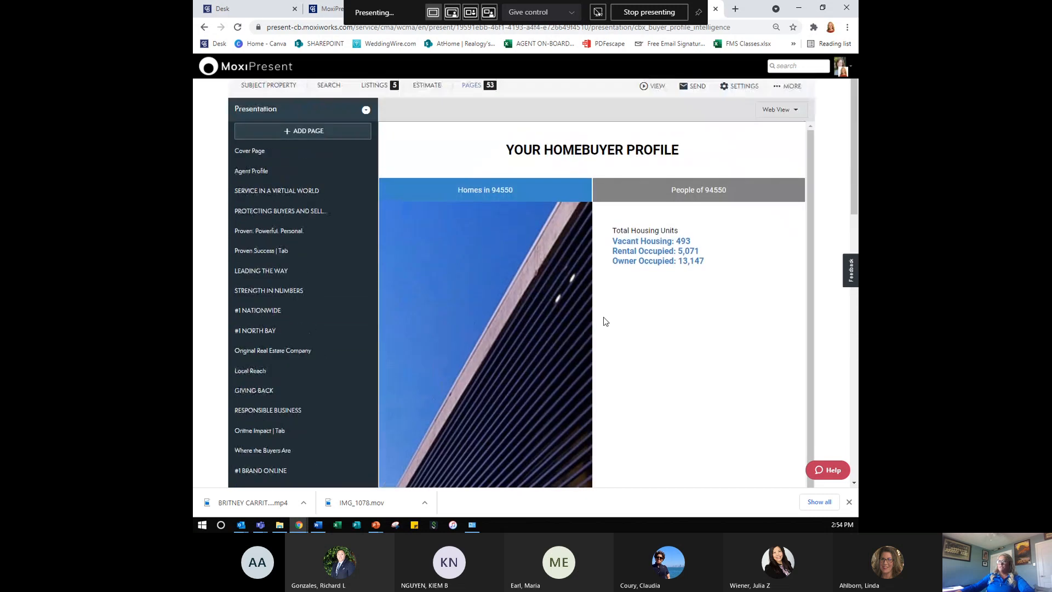
- Add Median Commute Time (30) under People to the Buyer Profile Intelligence data points
scroll(621, 296, down, 1)
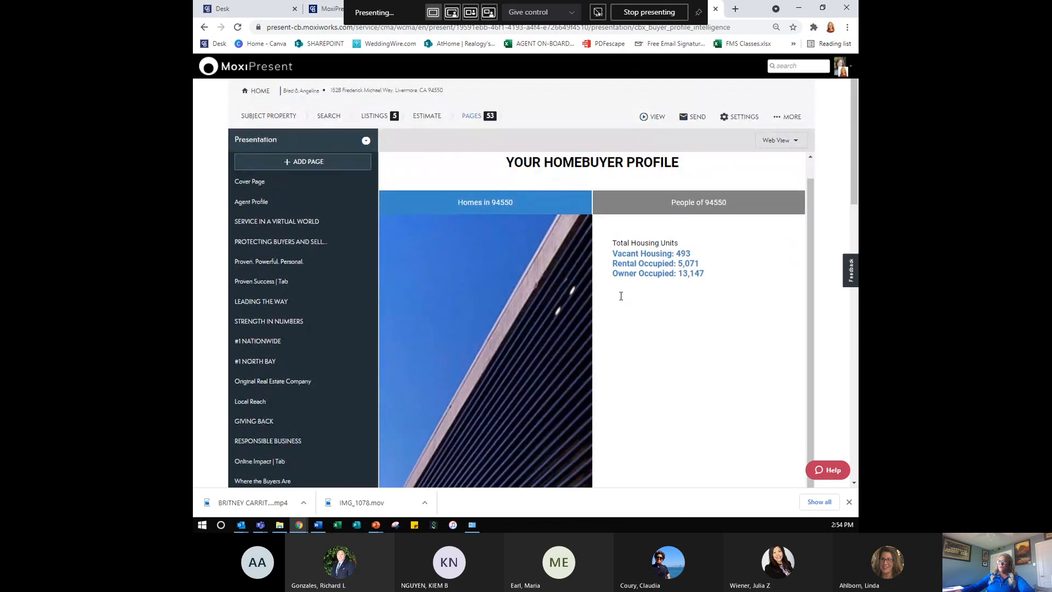
scroll(482, 417, down, 5)
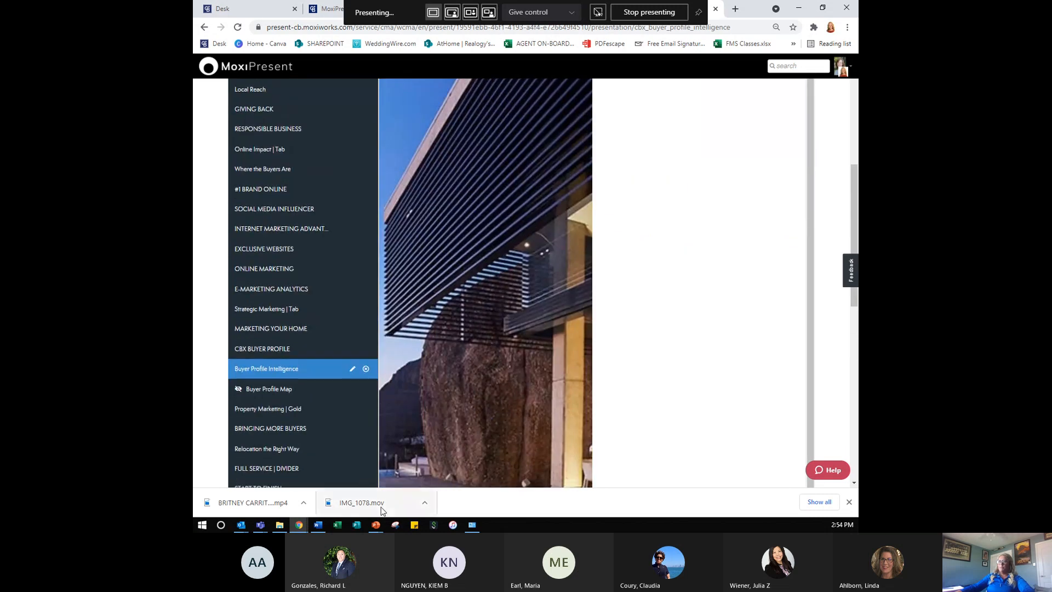
click(352, 370)
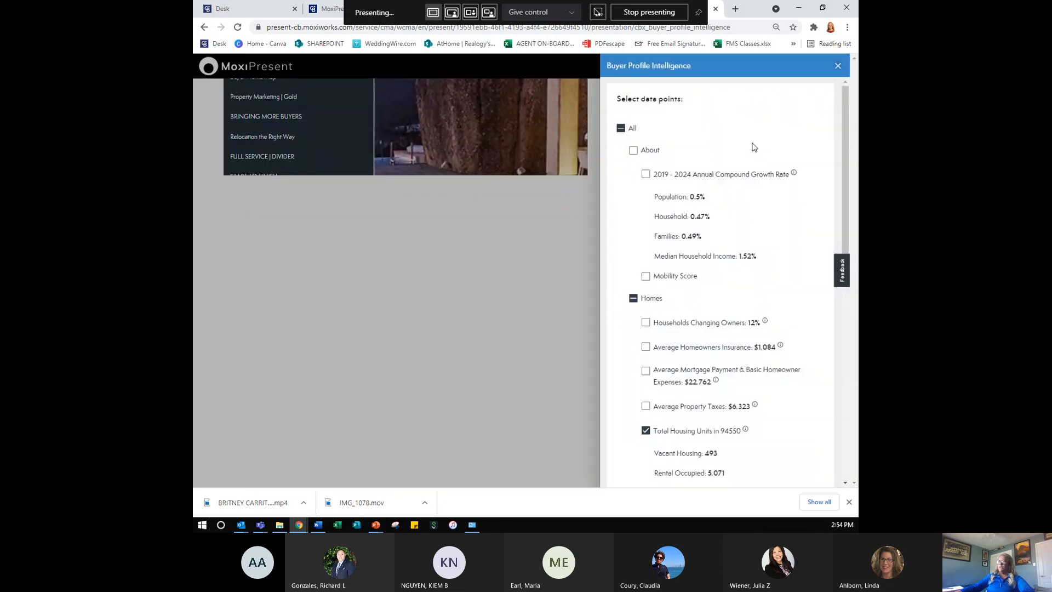
scroll(727, 358, down, 6)
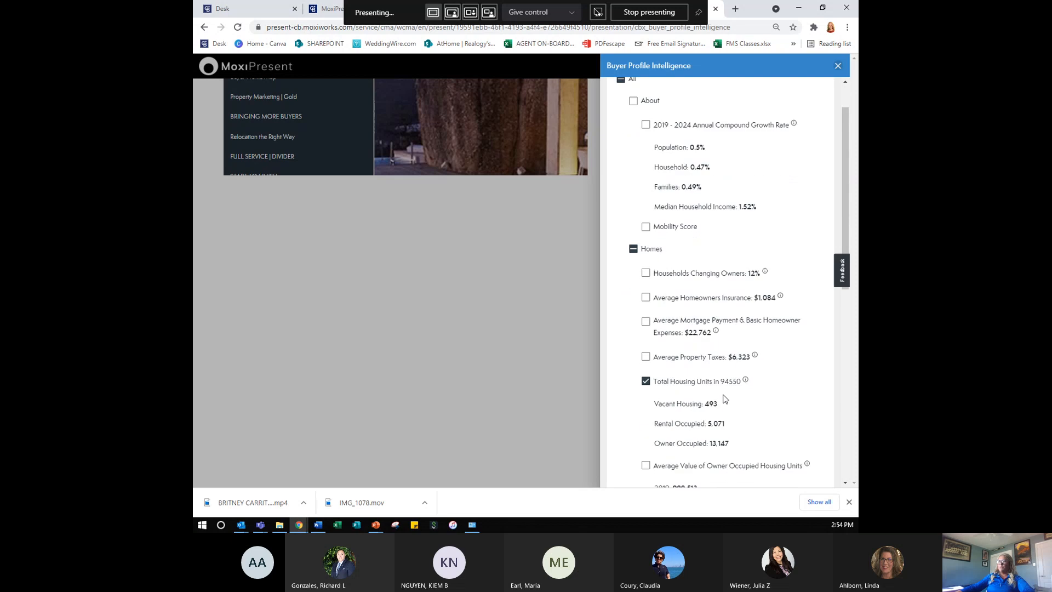
scroll(719, 412, down, 3)
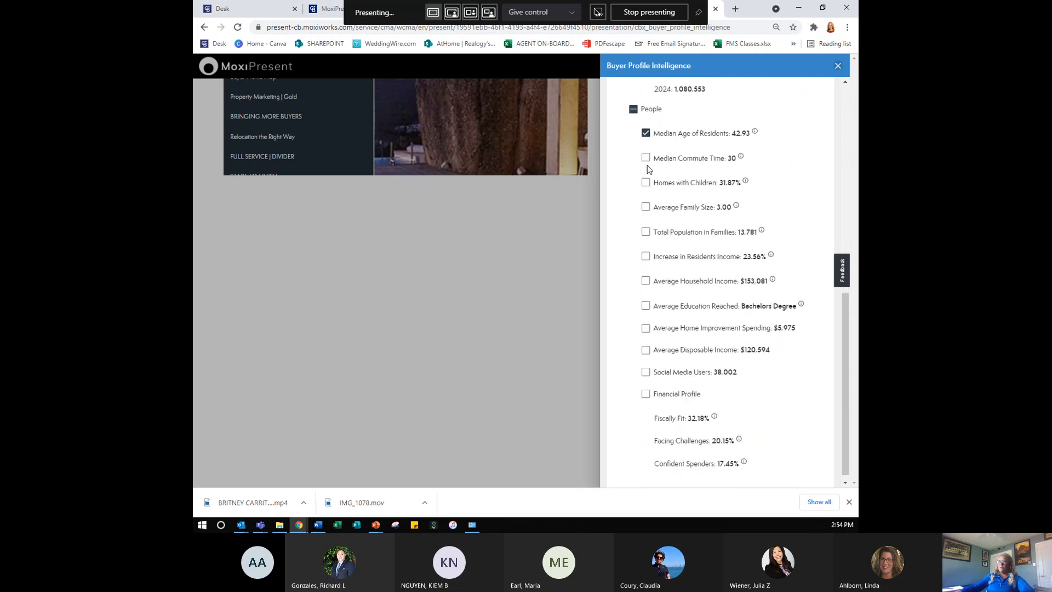
click(645, 158)
scroll(704, 345, up, 1)
scroll(707, 334, up, 10)
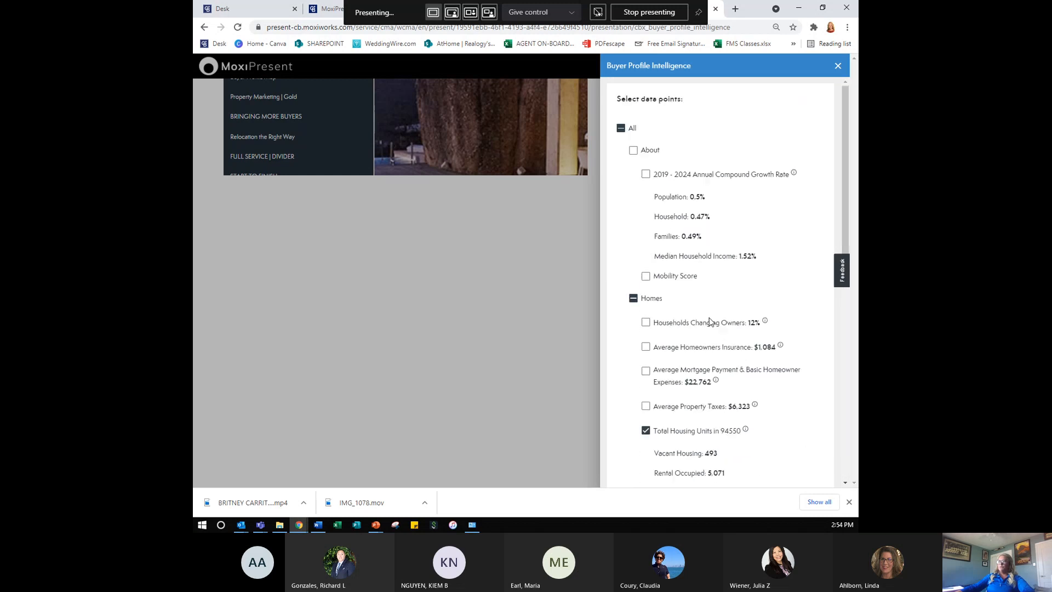
click(837, 66)
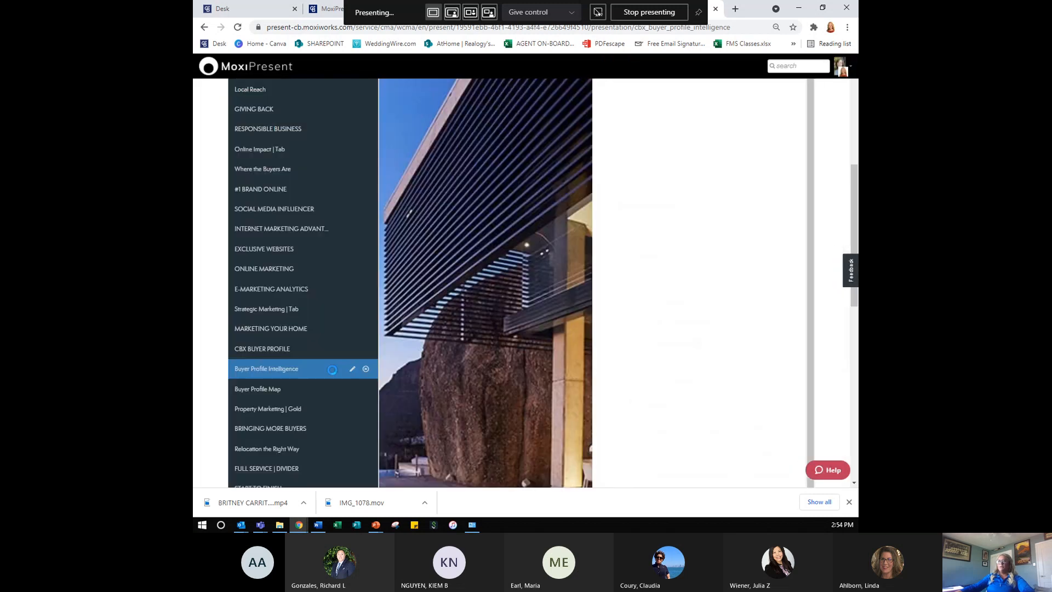
- Preview the Price & Days on Market chart of sold and pending prices
scroll(306, 359, up, 5)
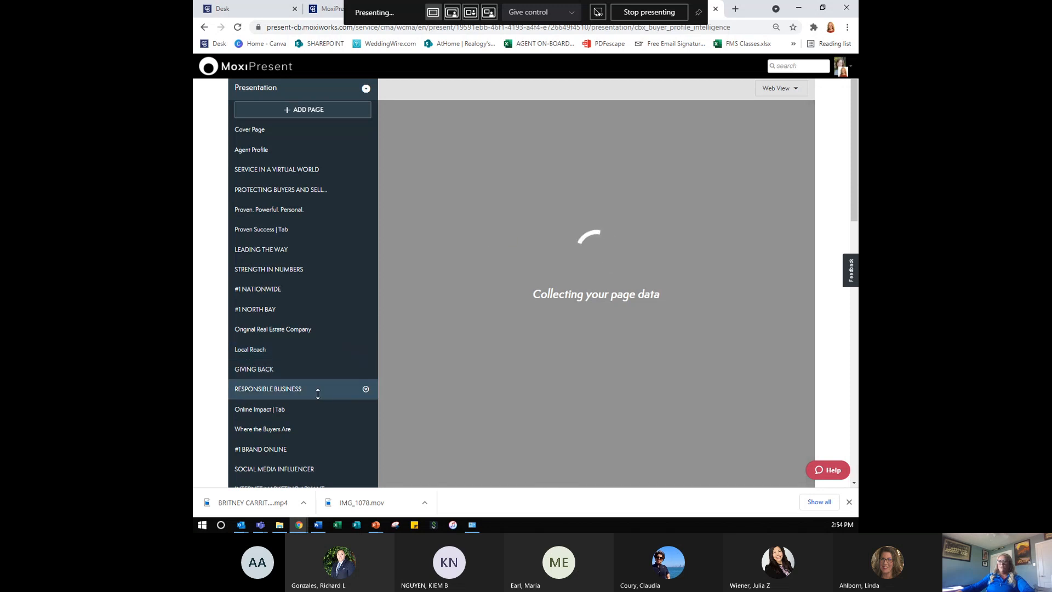
scroll(320, 386, down, 3)
scroll(318, 394, down, 6)
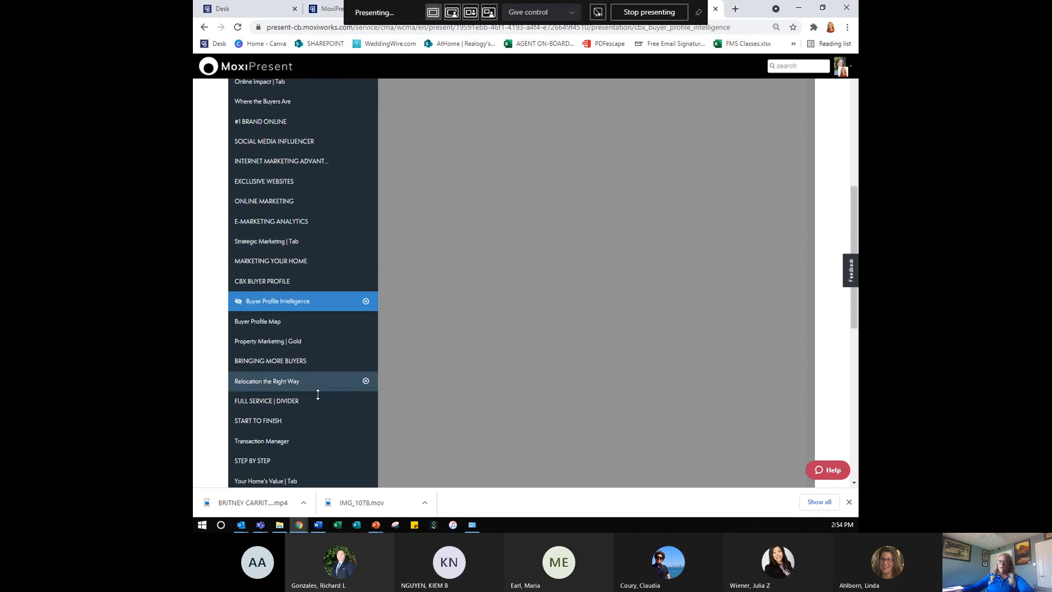
scroll(318, 394, down, 4)
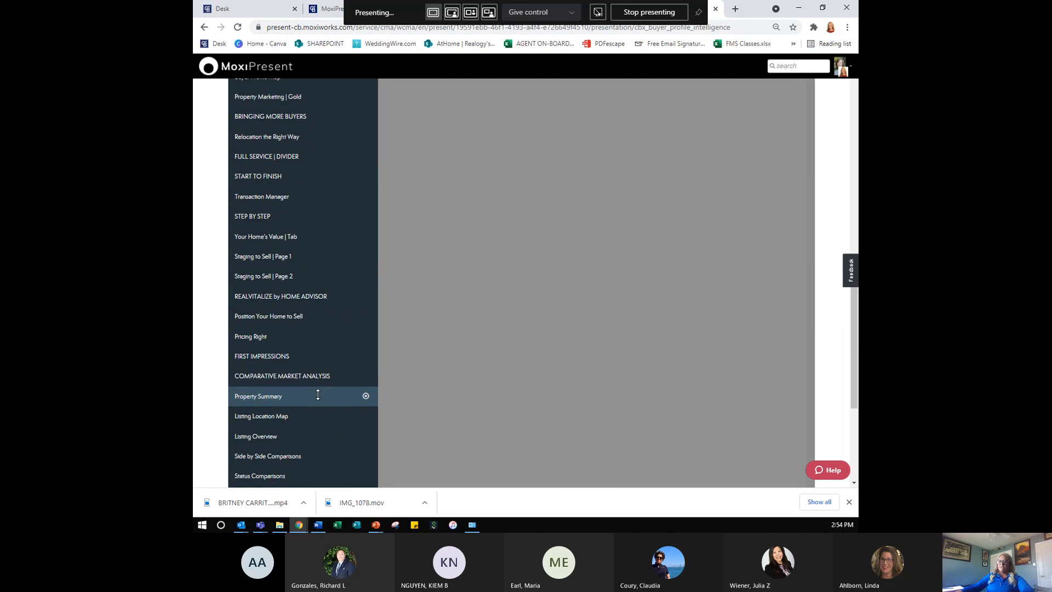
scroll(318, 394, down, 2)
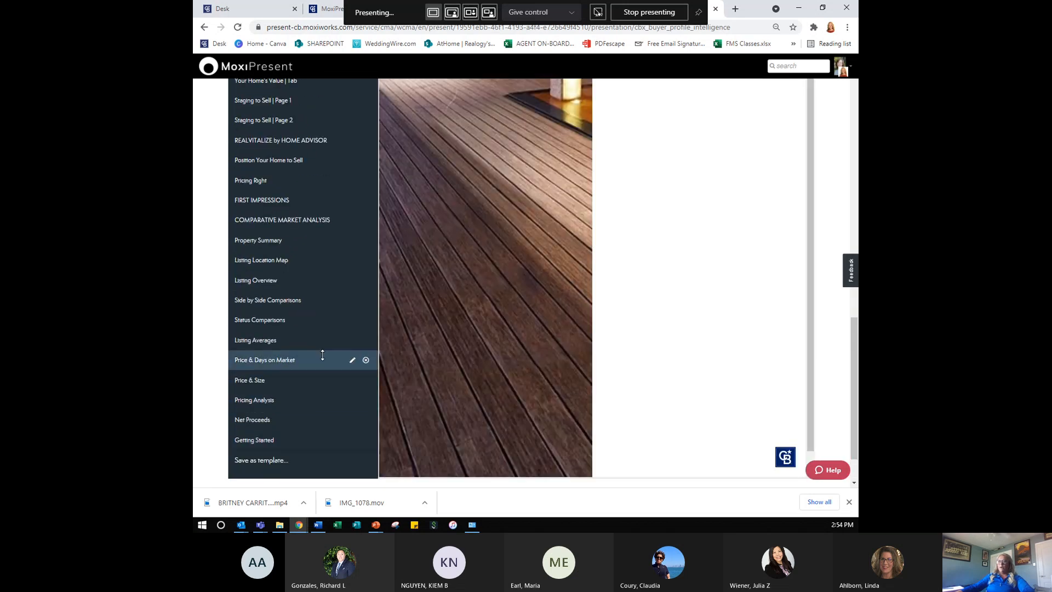
click(281, 364)
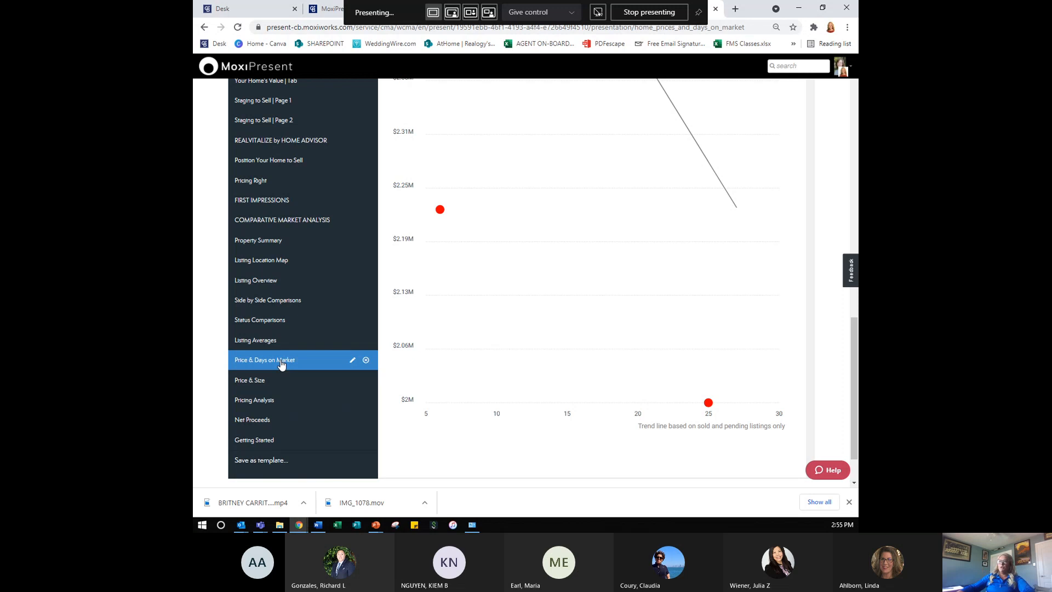
scroll(557, 323, up, 10)
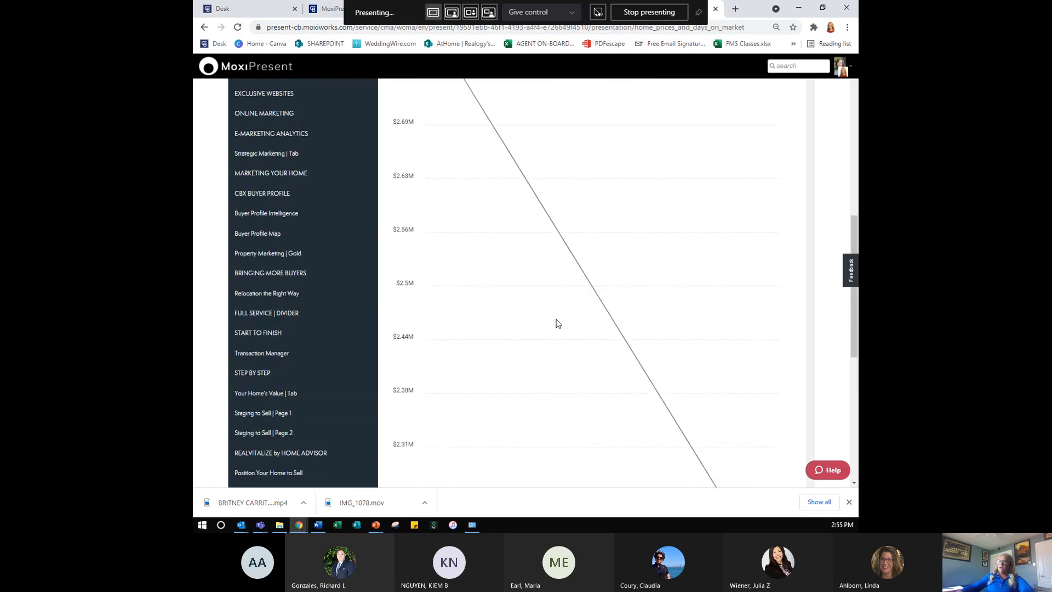
scroll(557, 324, up, 2)
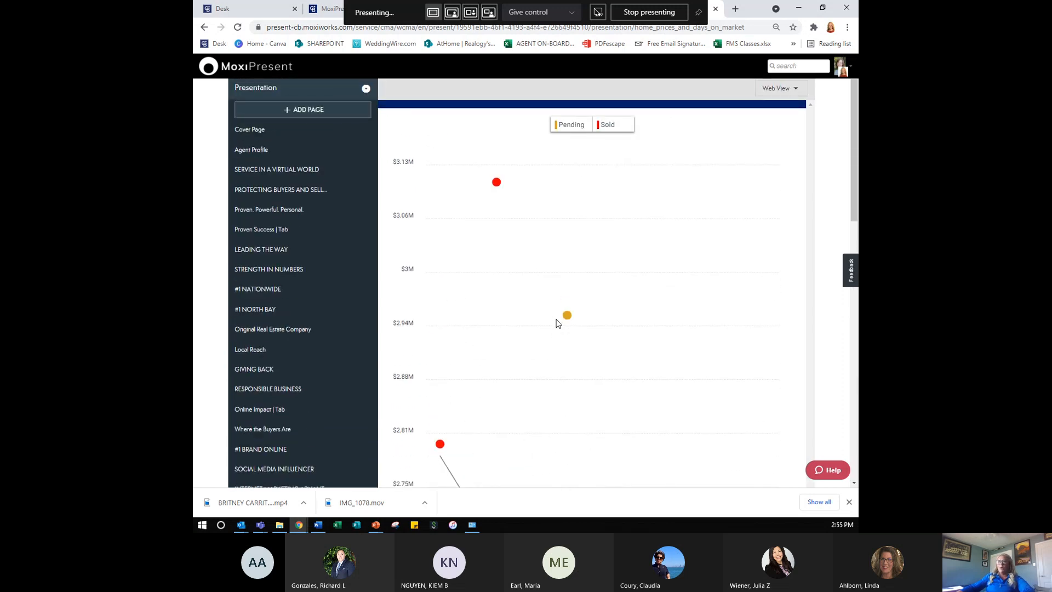
scroll(557, 323, up, 1)
scroll(557, 323, down, 4)
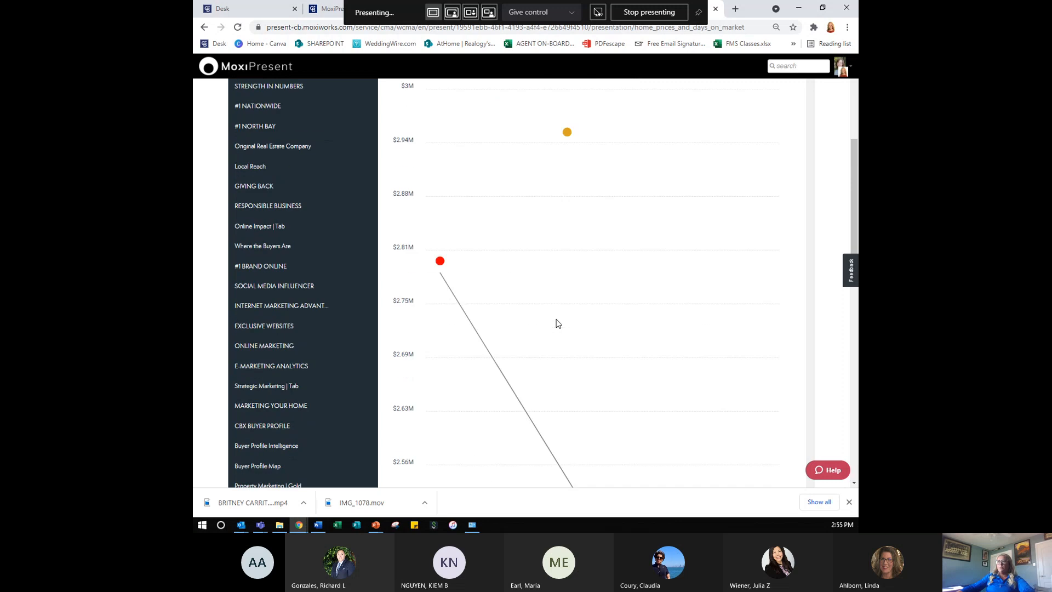
scroll(557, 323, down, 10)
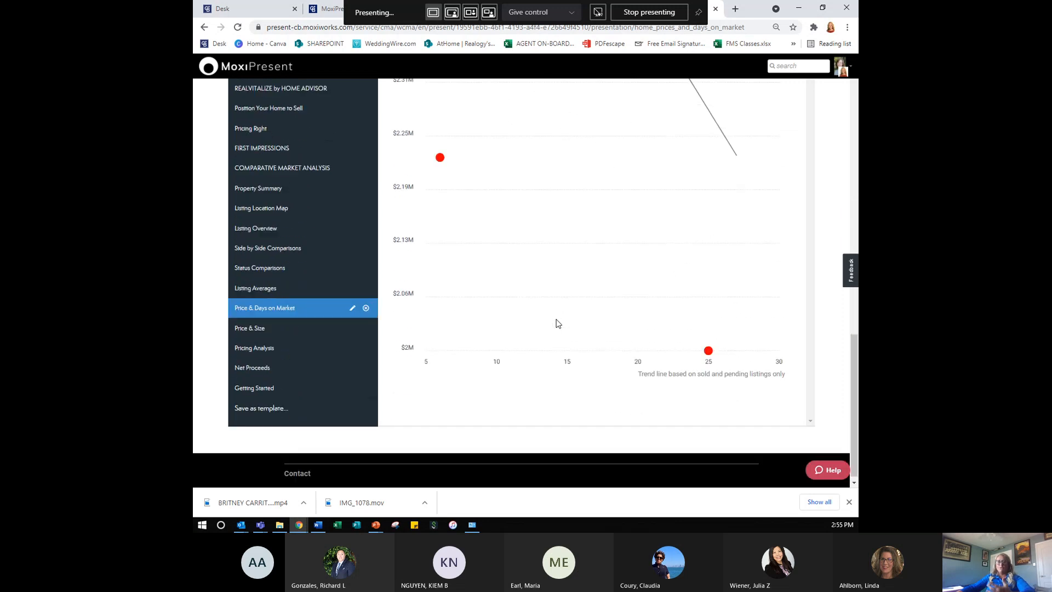
- Remove the Price & Days on Market, Price & Size and Net Proceeds pages from the presentation
click(365, 309)
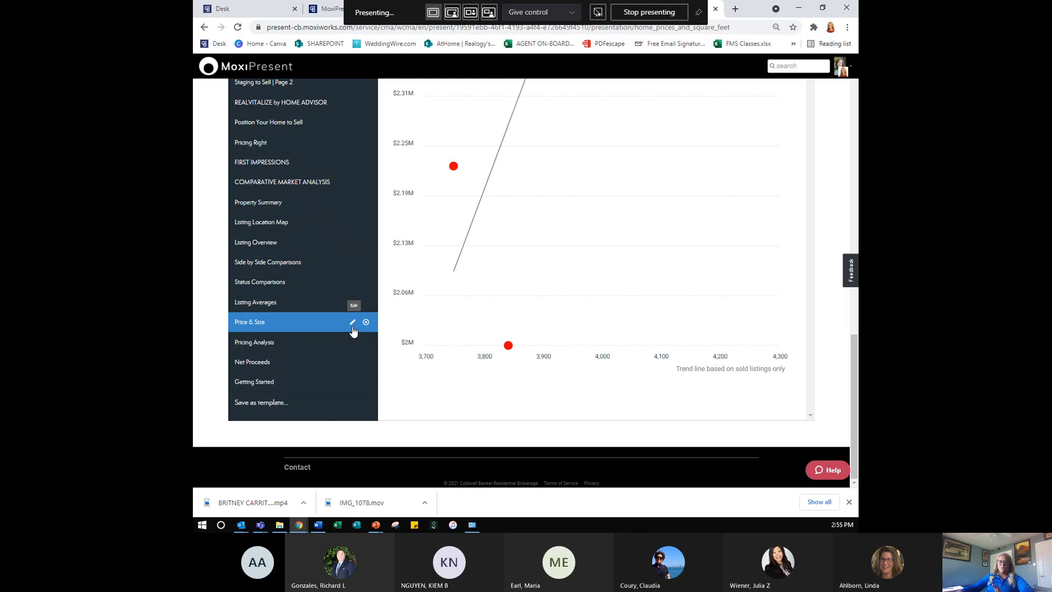
scroll(608, 290, up, 10)
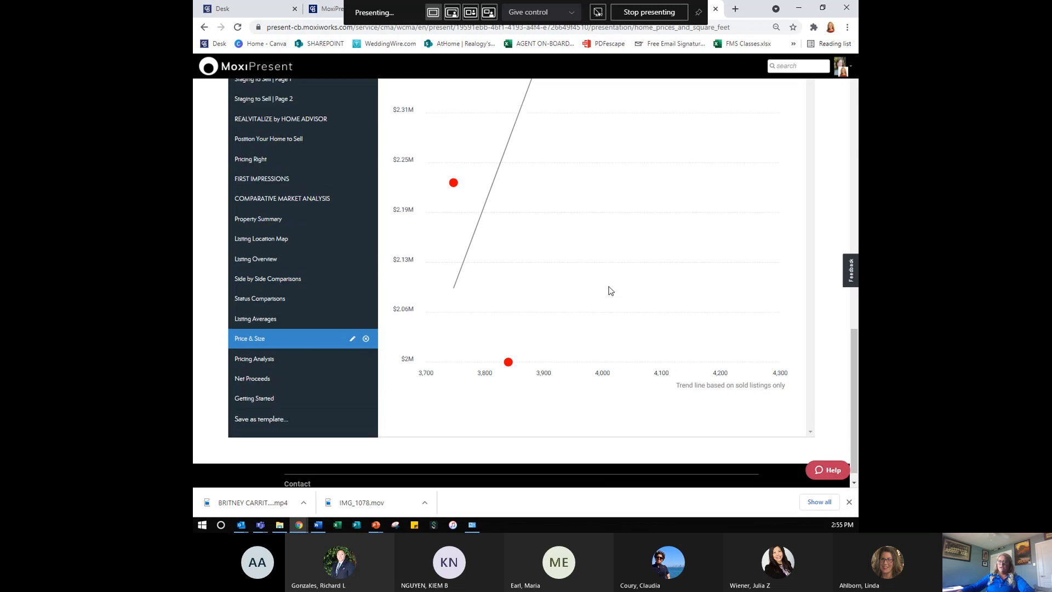
scroll(608, 290, down, 10)
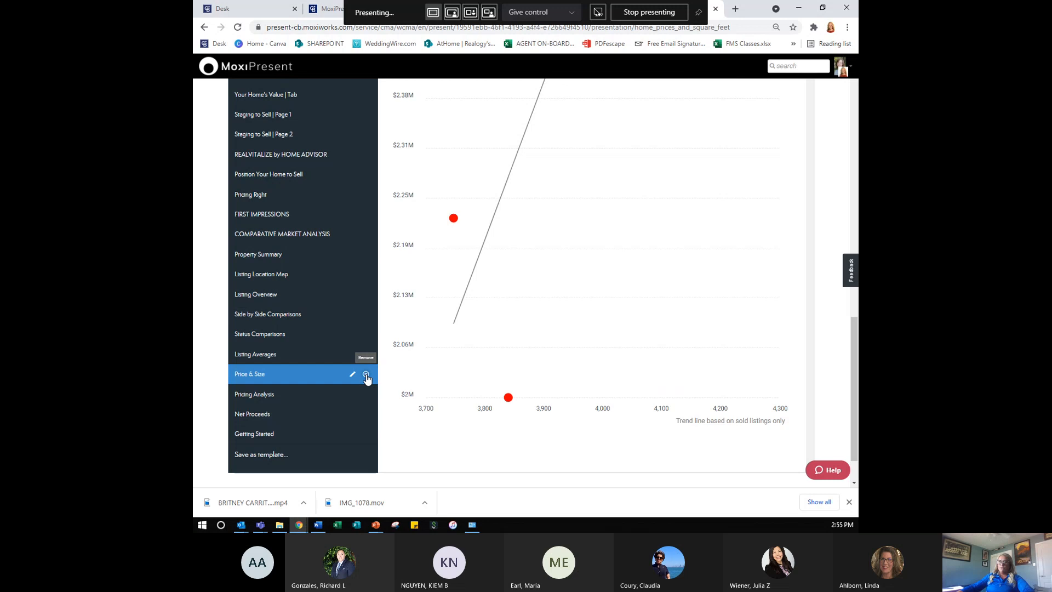
click(366, 375)
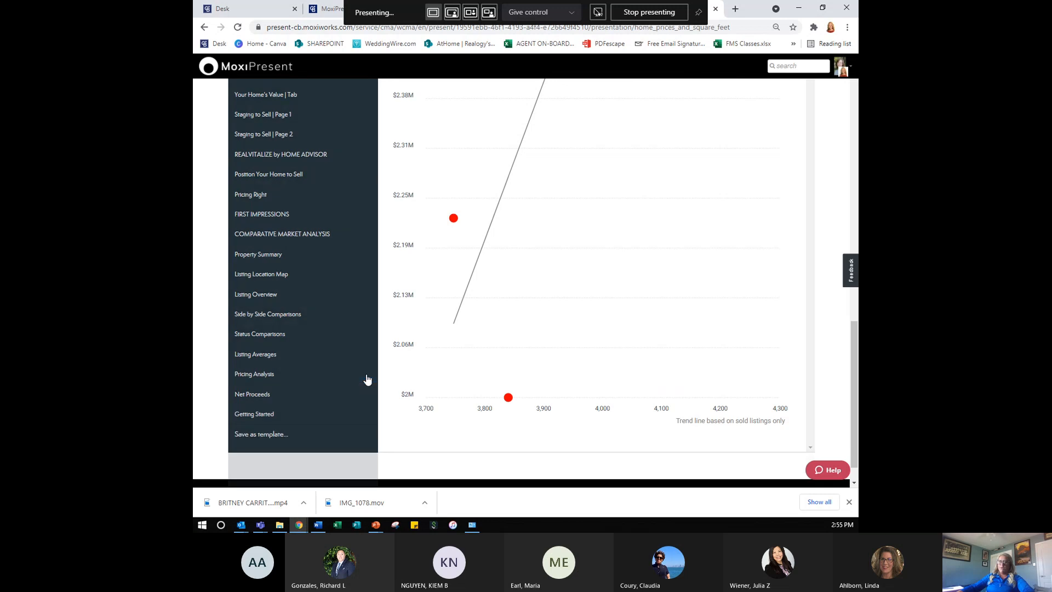
click(279, 399)
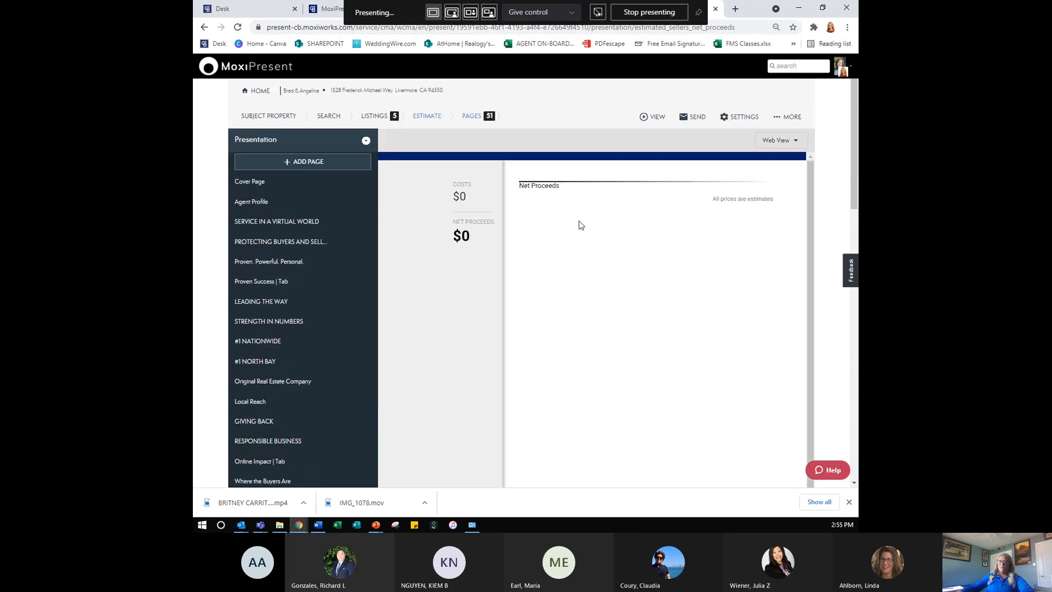
scroll(329, 384, down, 10)
scroll(324, 398, down, 3)
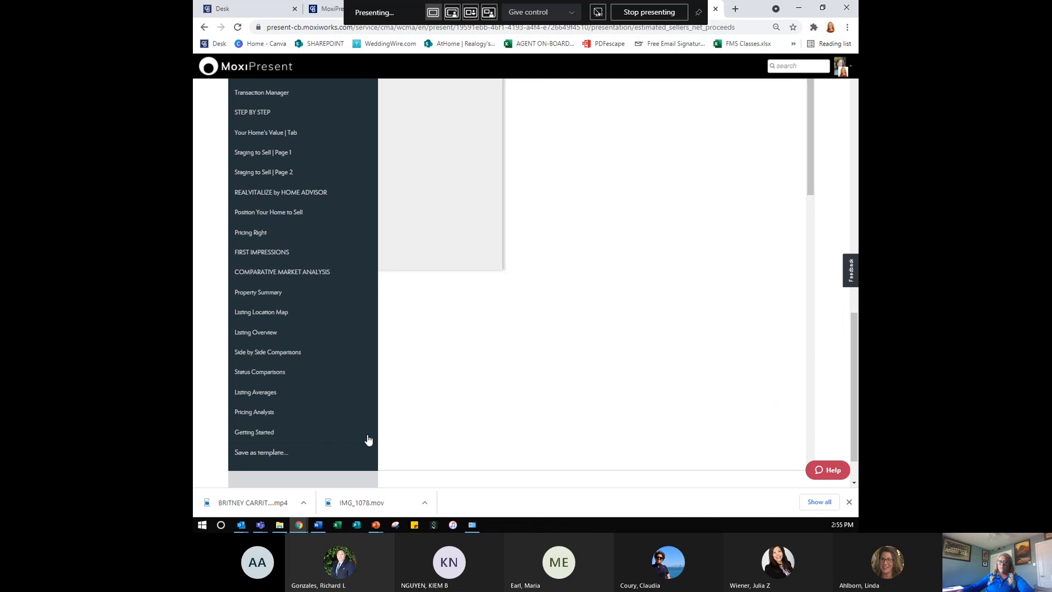
click(339, 428)
scroll(349, 385, up, 9)
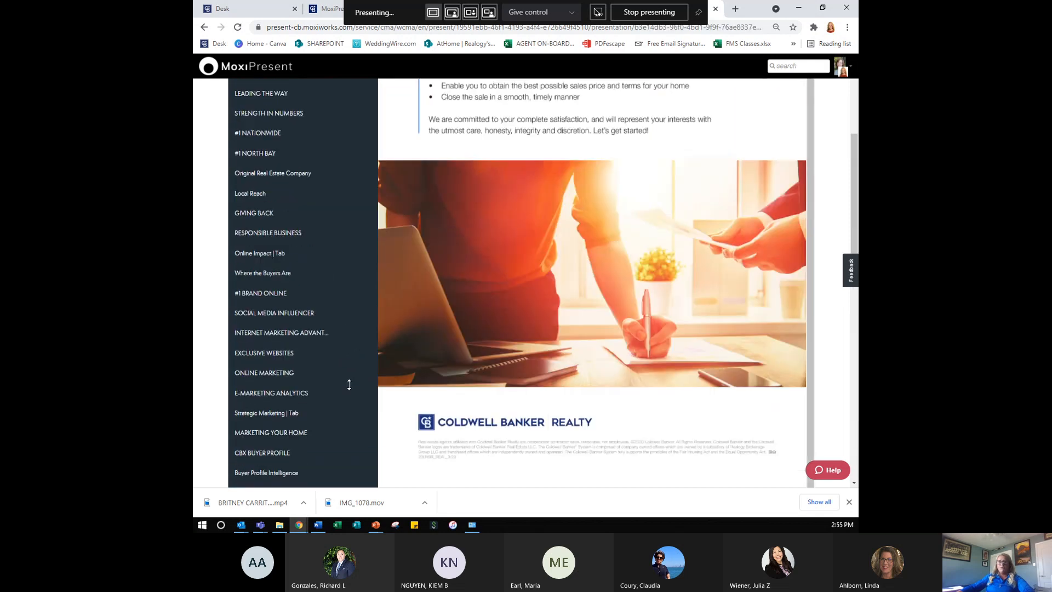
scroll(349, 385, up, 5)
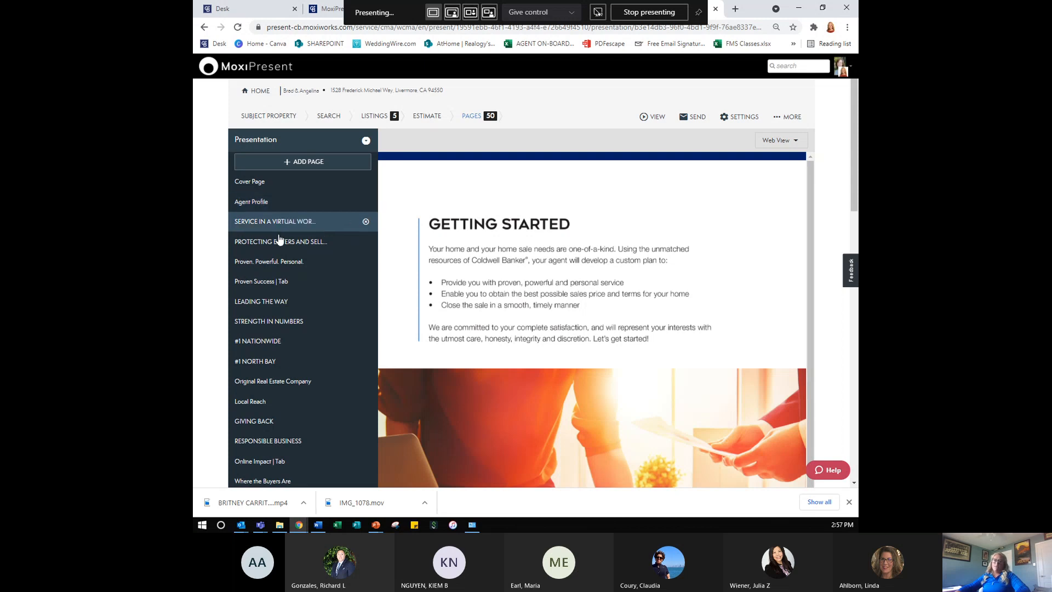
- With the Cover Page selected, start building a brand-new custom page after it
click(294, 190)
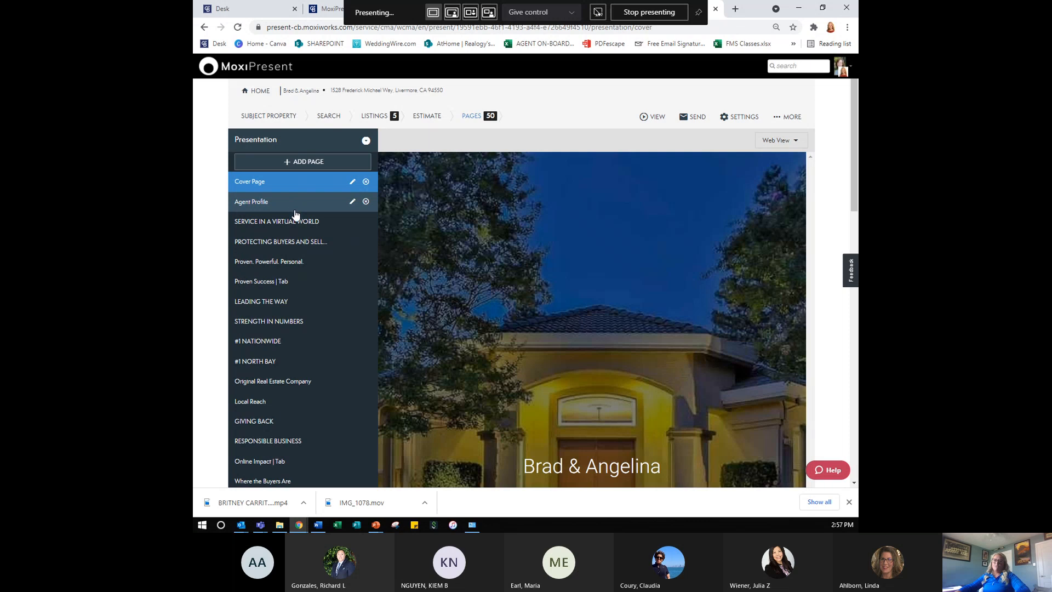
click(300, 163)
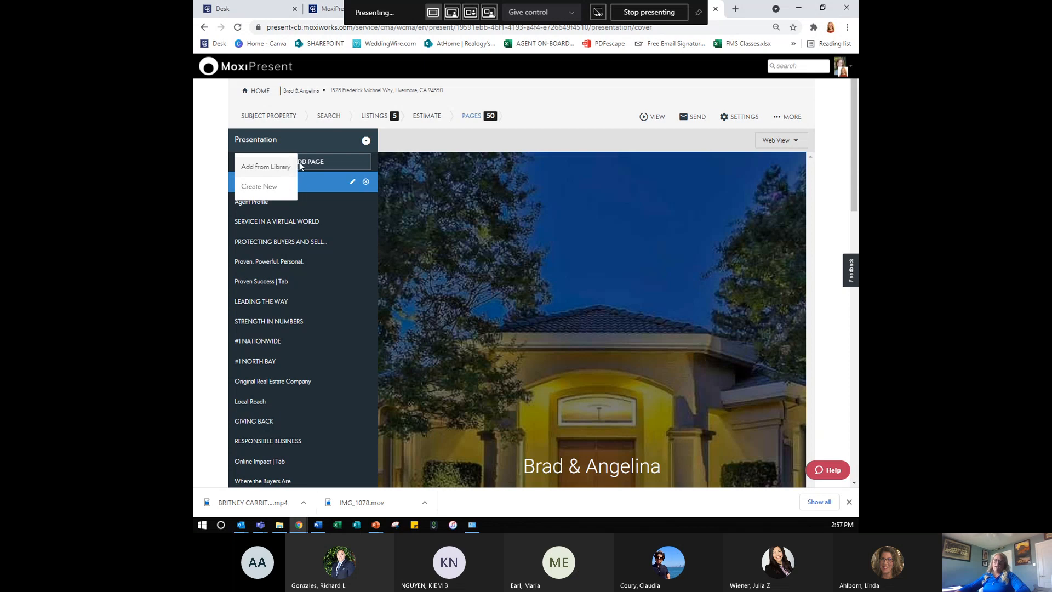
click(280, 186)
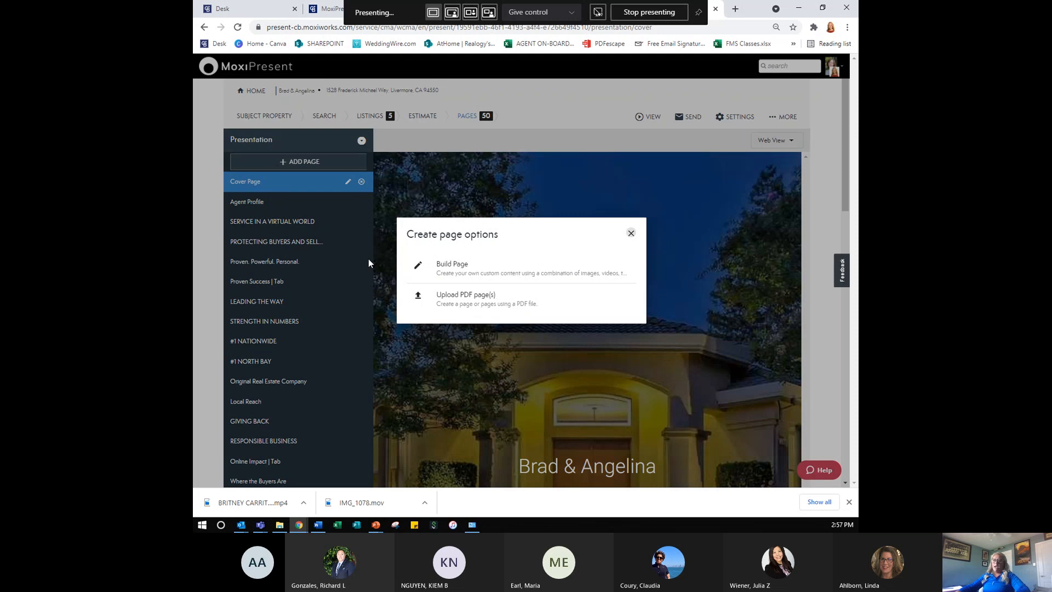
click(520, 280)
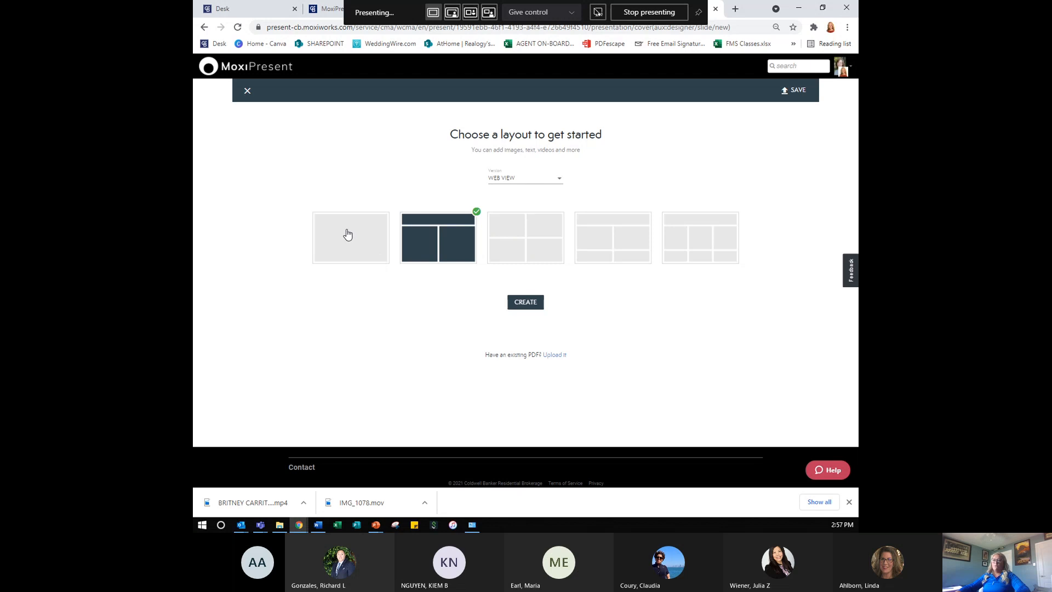
- Create the page with the single full-width block layout
click(365, 248)
click(509, 252)
click(510, 252)
click(375, 245)
click(377, 238)
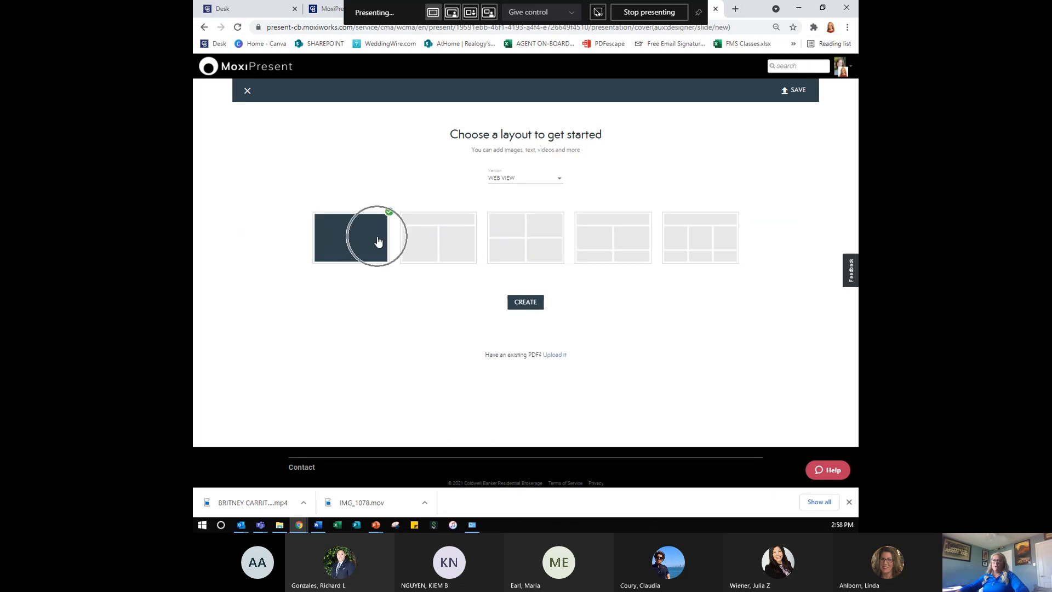
click(526, 303)
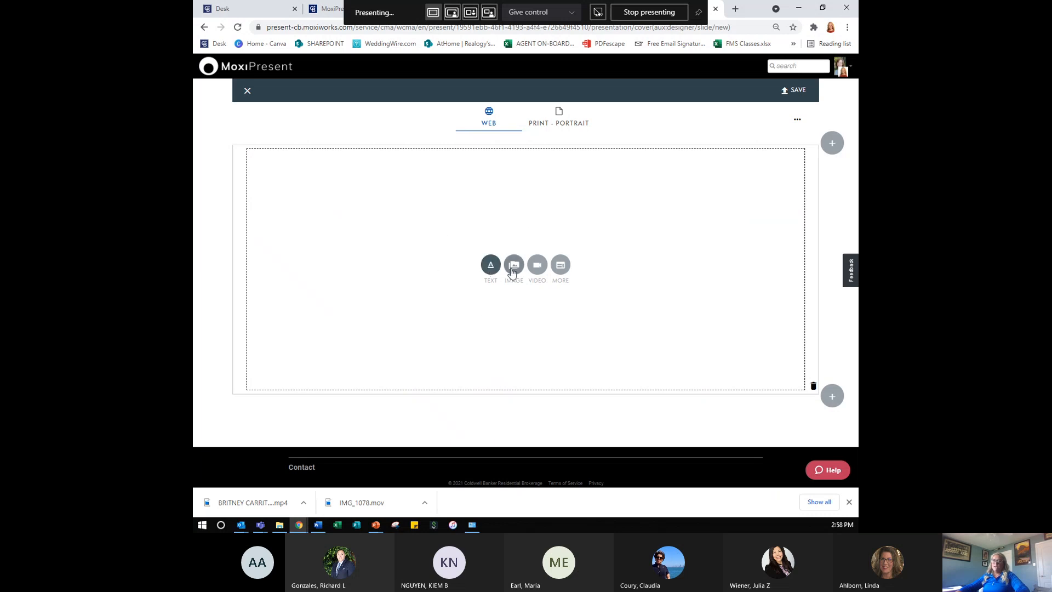
- Embed the saved youtu.be CMA starter video so it fills the page's single block
click(539, 267)
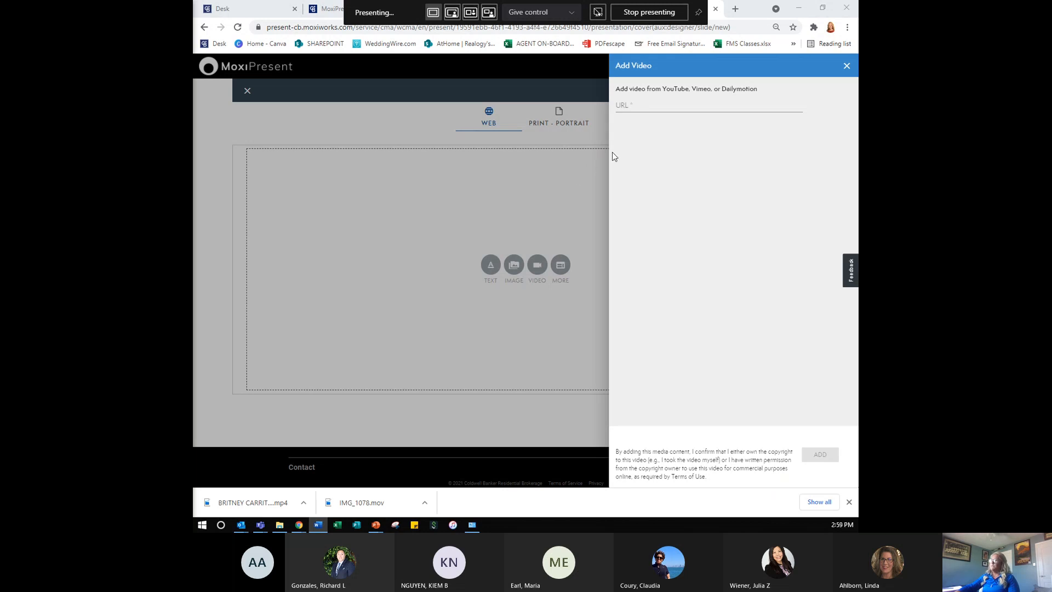
click(665, 107)
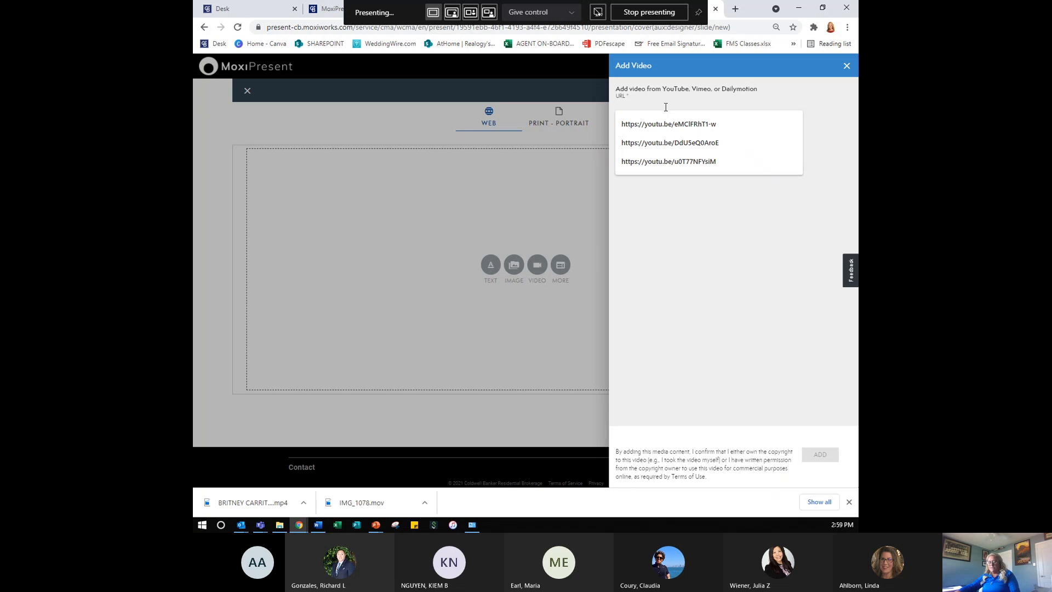
text(https://youtu.be/iKxwfsxd-yg)
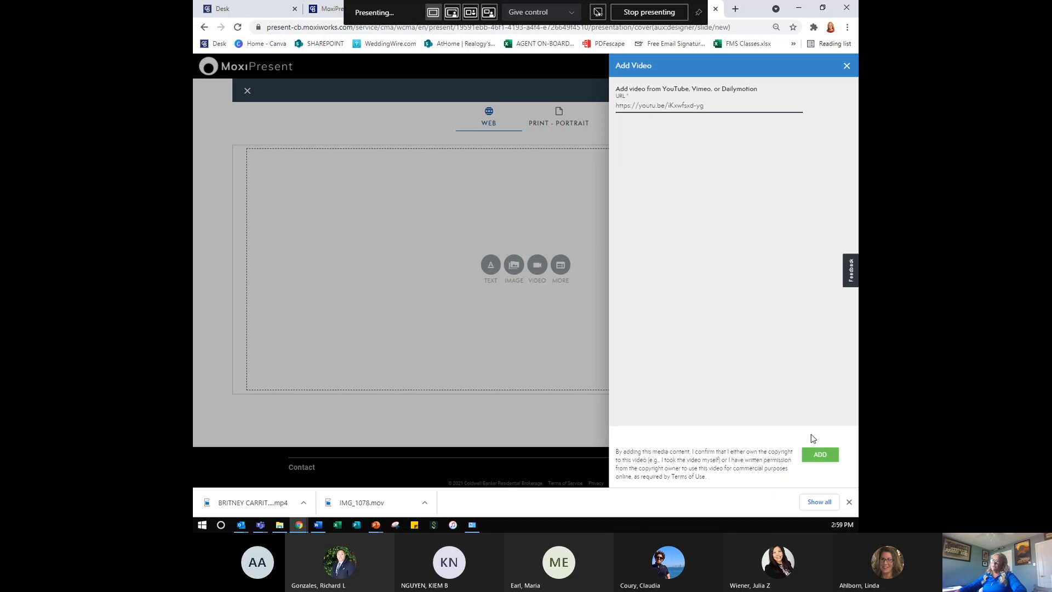
click(817, 457)
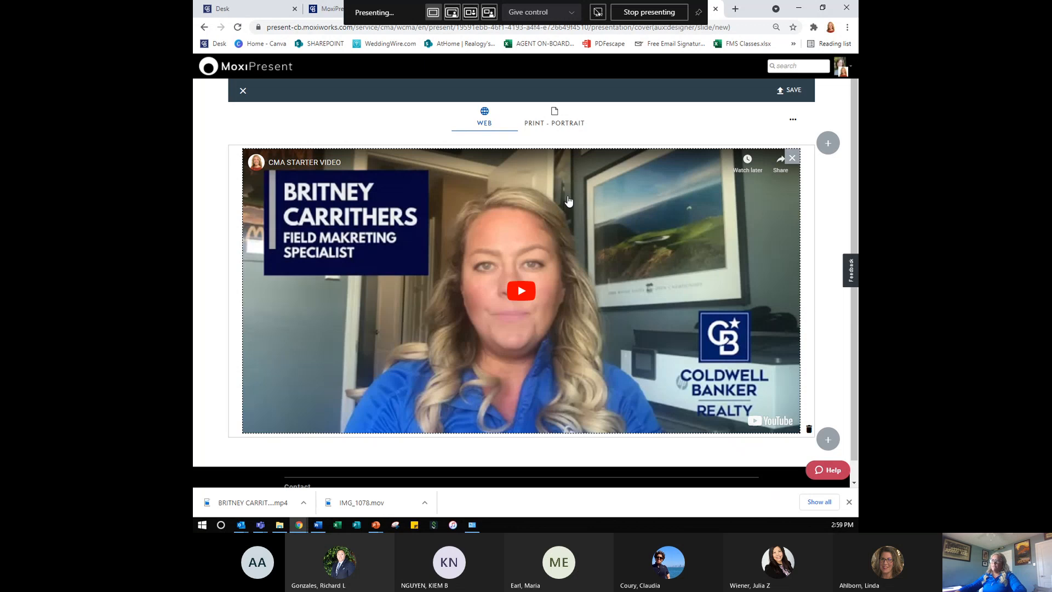
scroll(568, 202, down, 1)
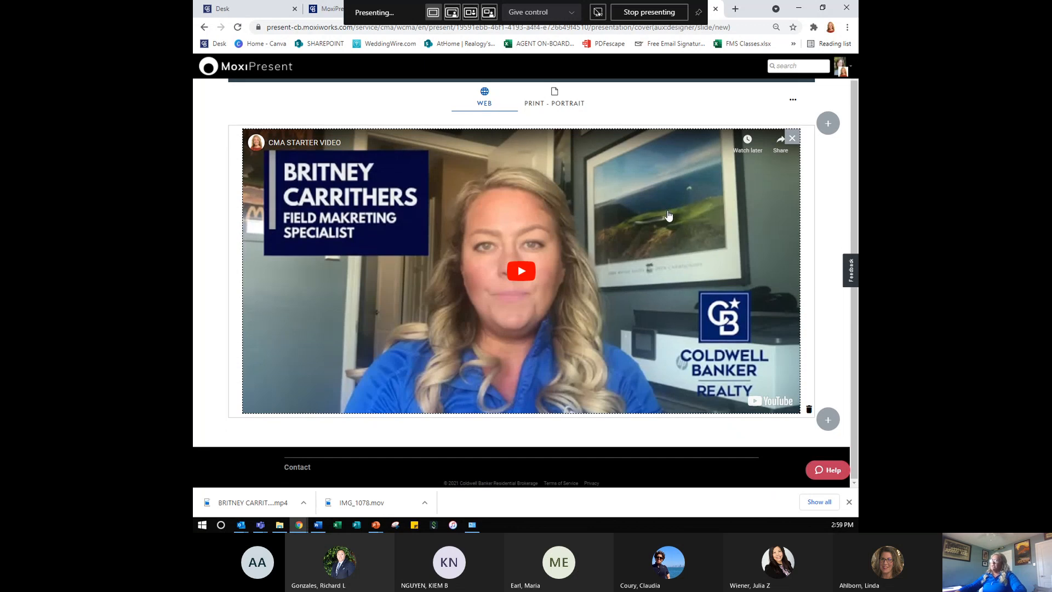
scroll(667, 209, up, 1)
- Save the page as 'Video Introduction' and close the designer, returning to the page list
click(786, 92)
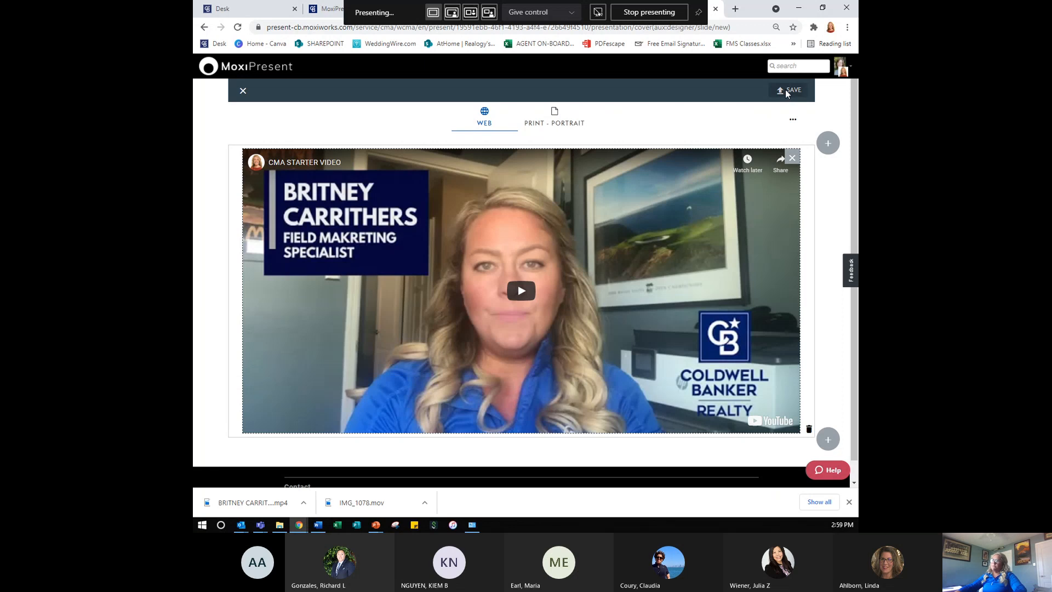
click(466, 223)
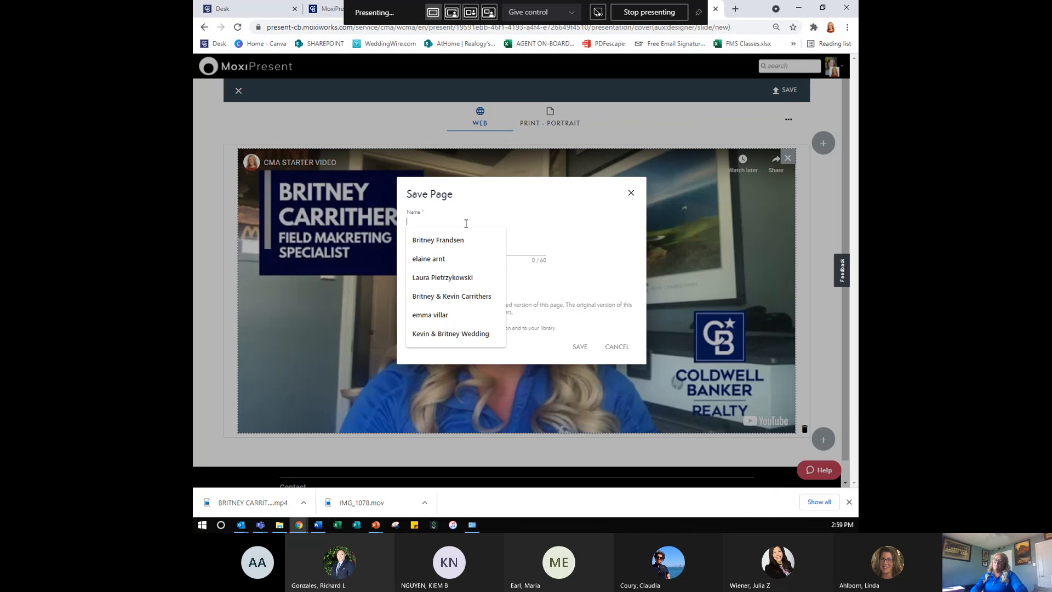
text(Video Intro)
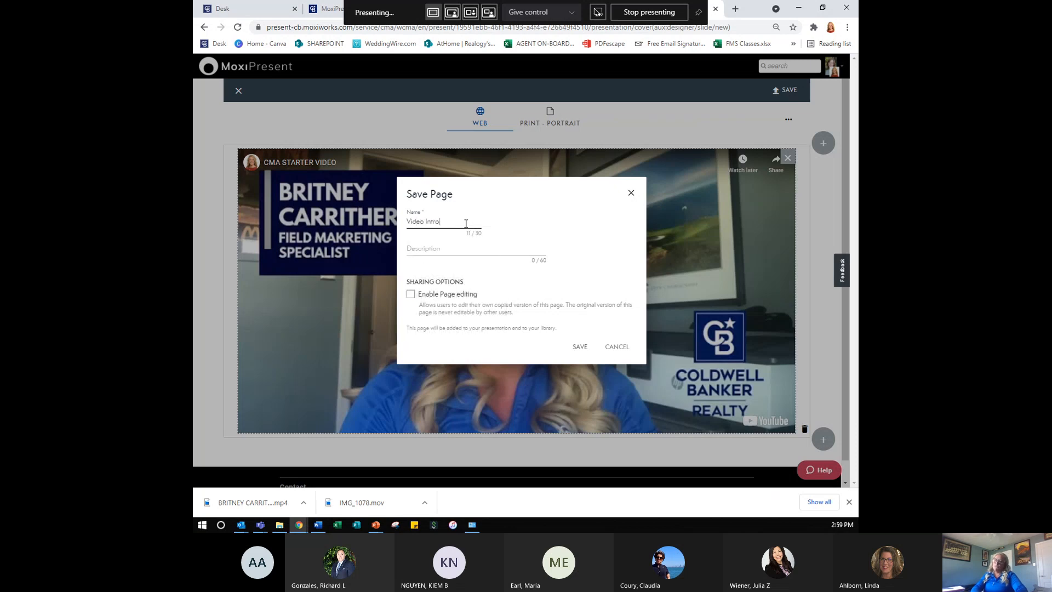
text(duction)
click(584, 354)
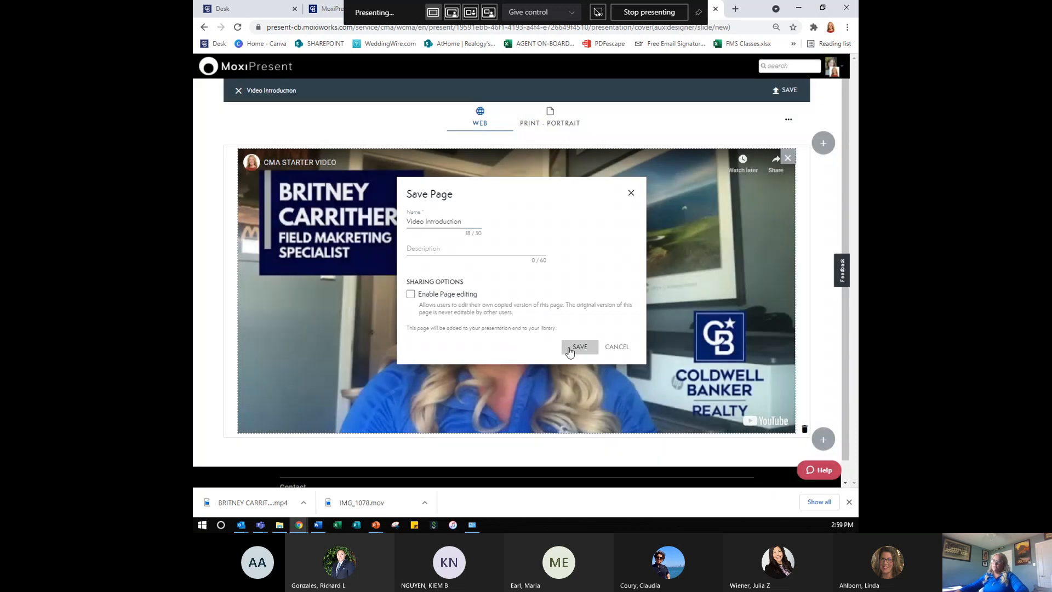
click(242, 92)
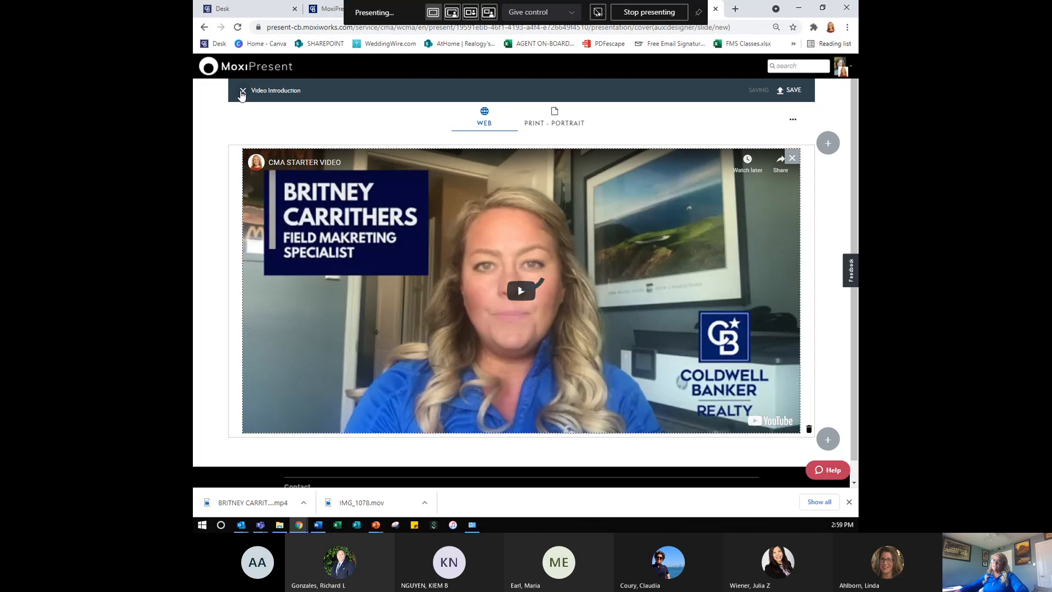
click(242, 92)
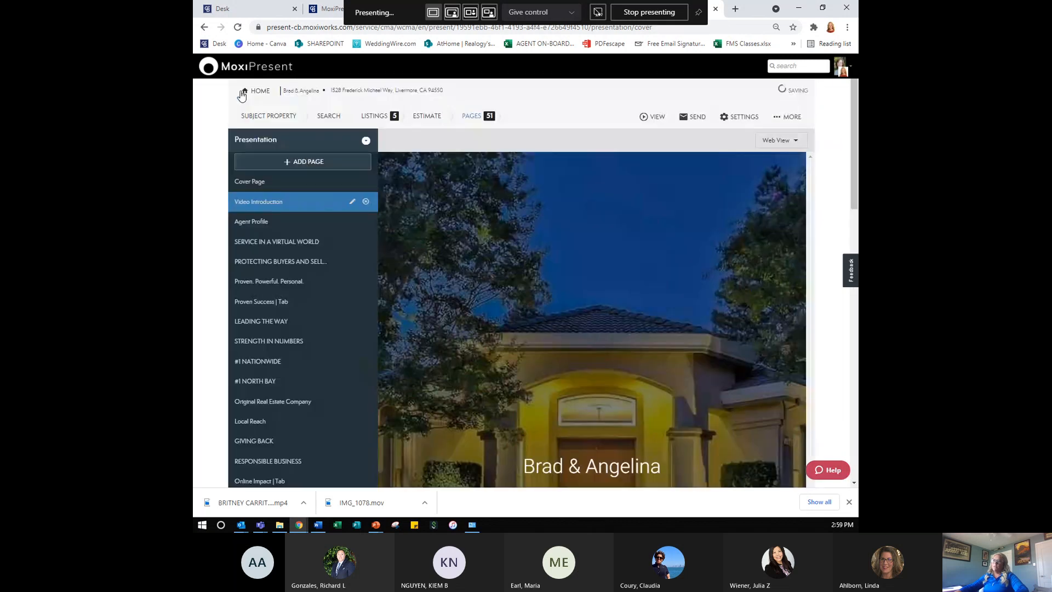
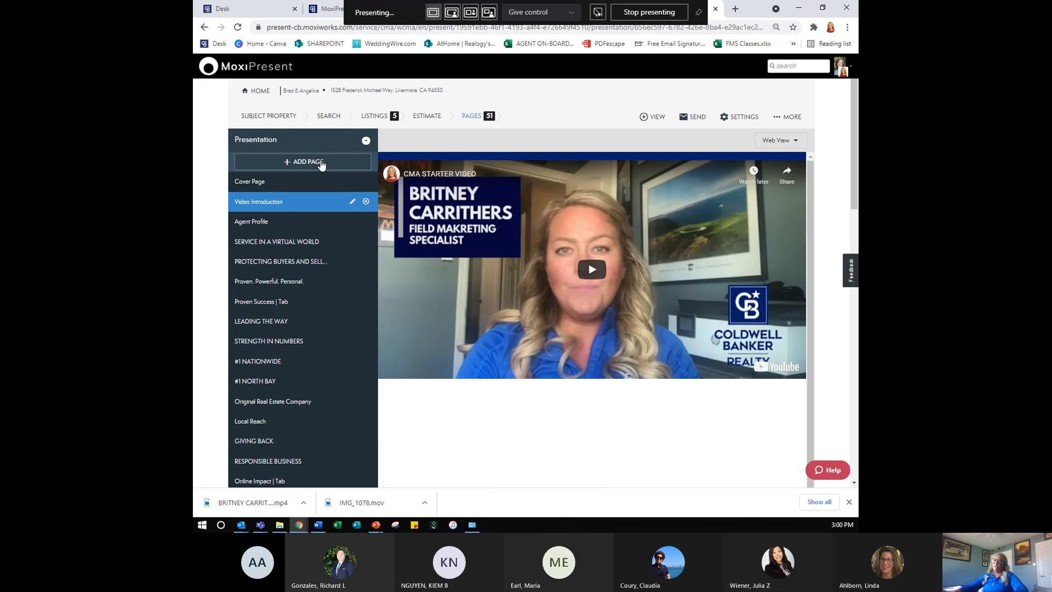
- Build a new custom page from the blank single-section layout and add an empty rich-text block
click(322, 163)
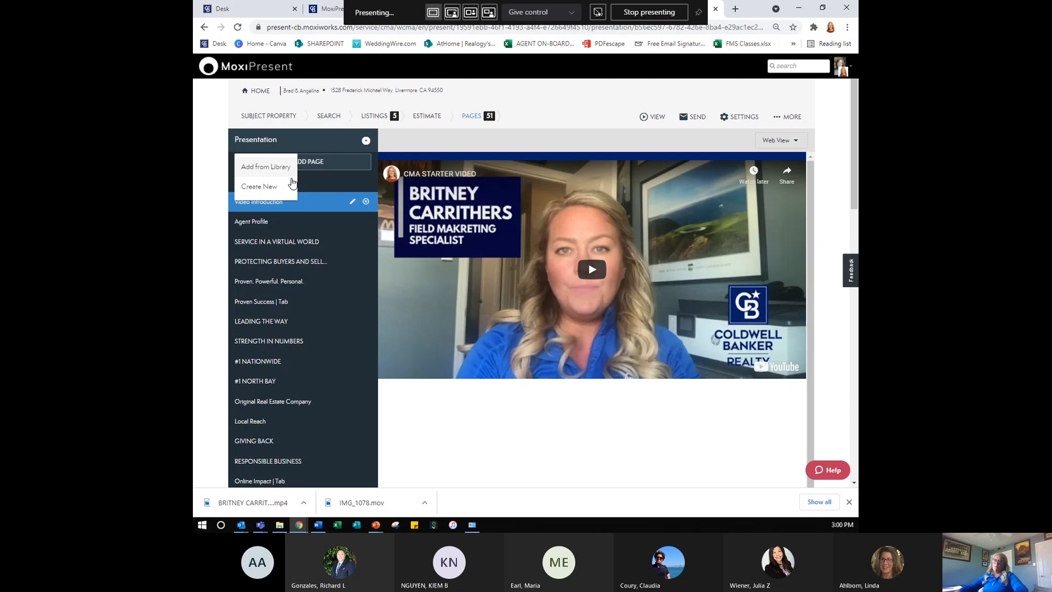
click(276, 189)
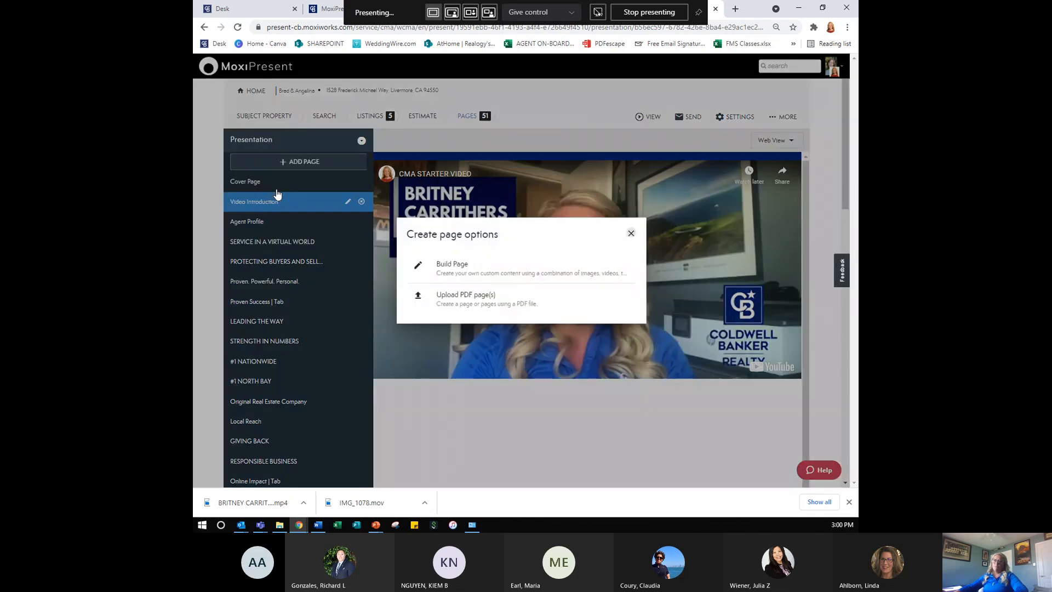
click(472, 271)
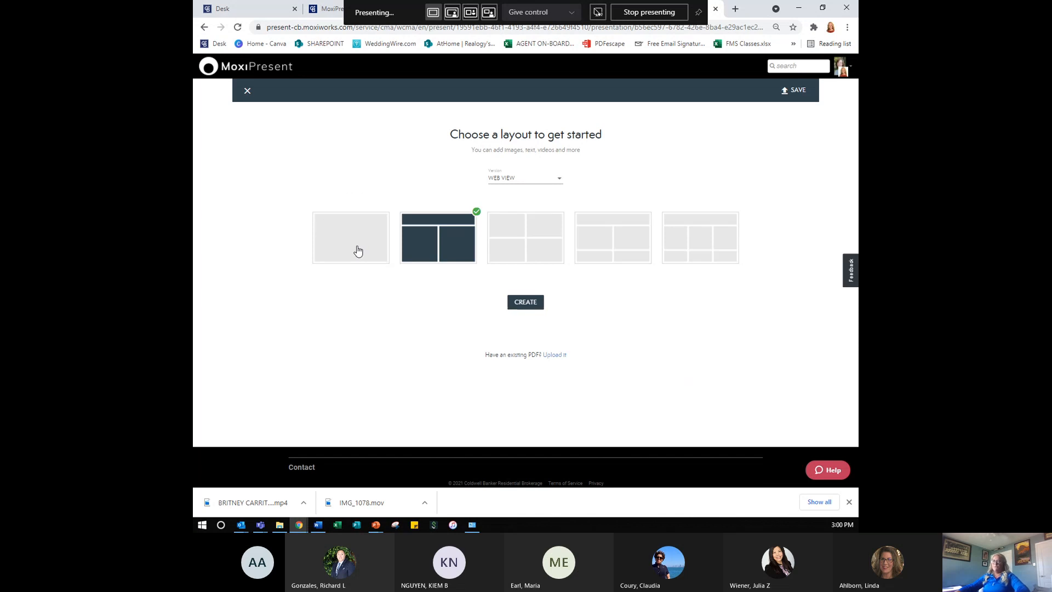
click(358, 251)
click(528, 301)
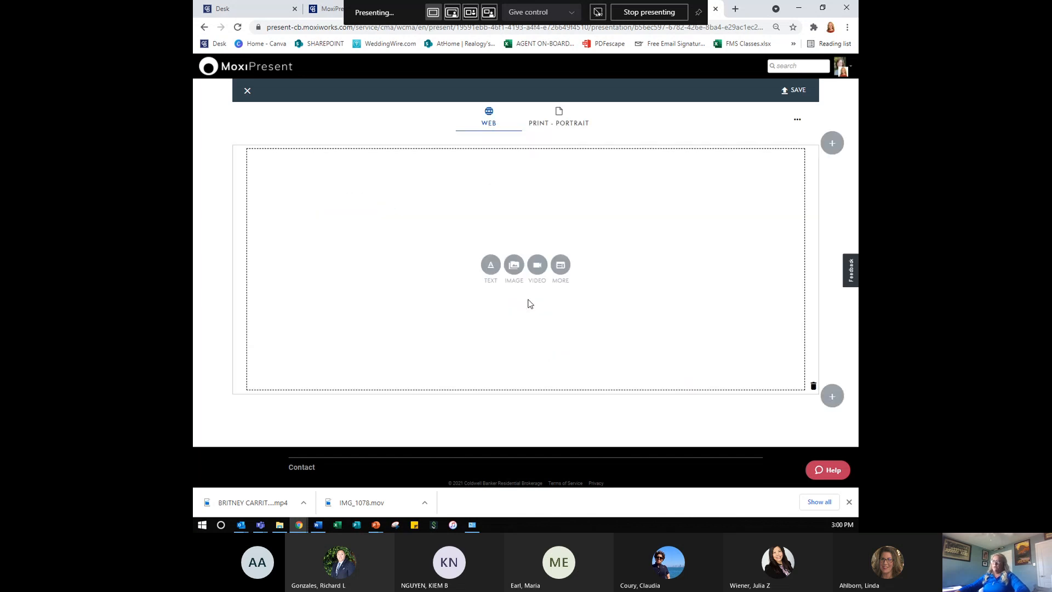
click(564, 265)
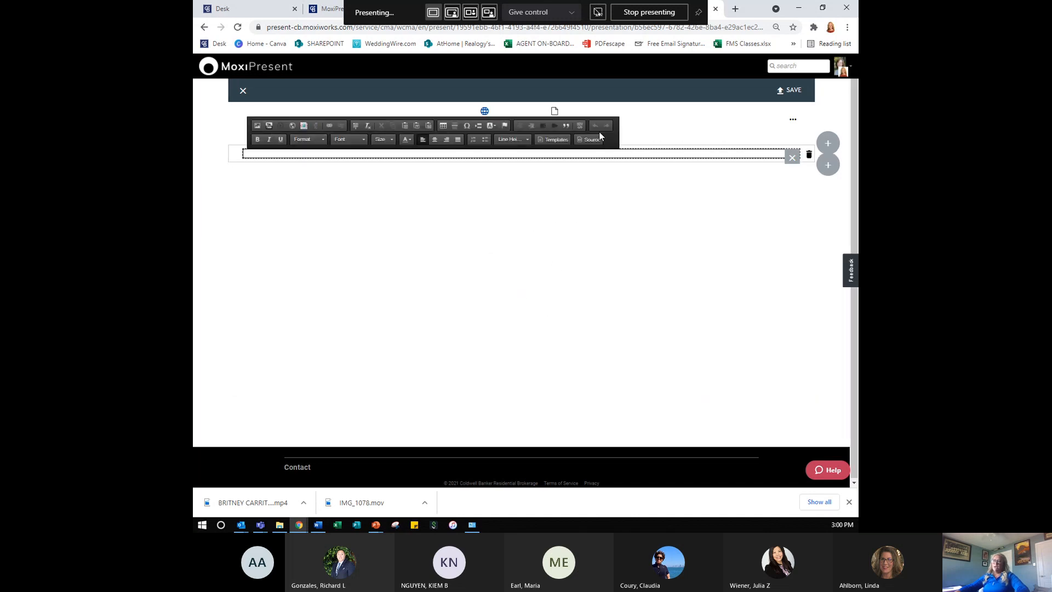
click(303, 126)
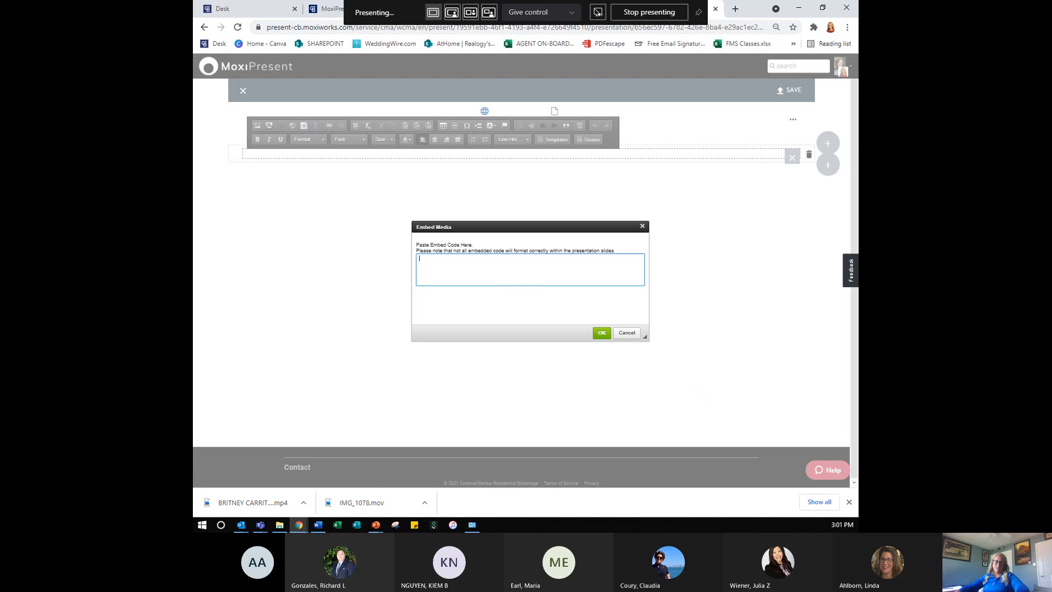
key(alt+Tab)
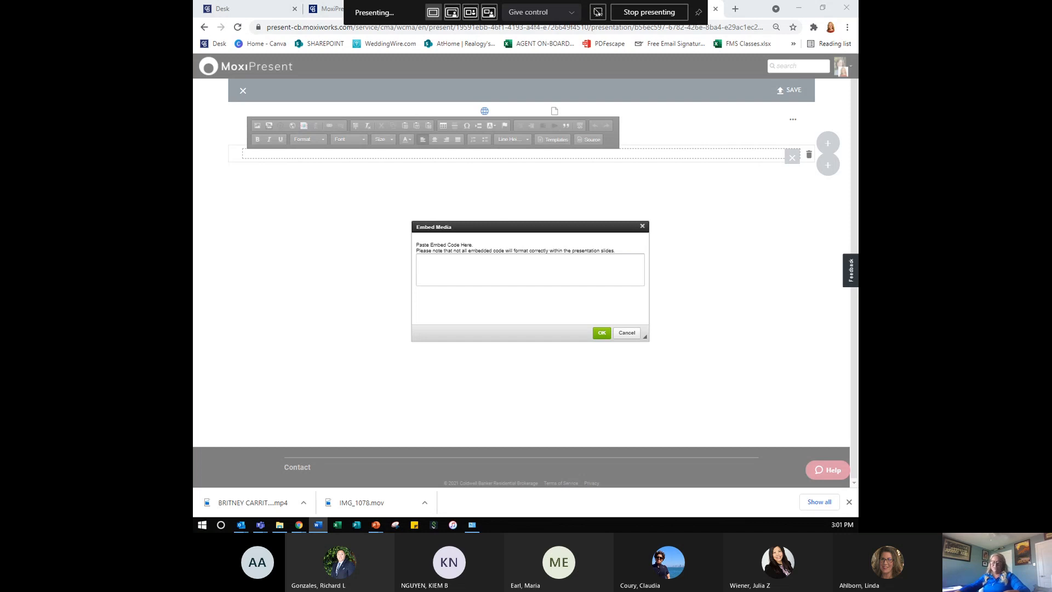
click(522, 258)
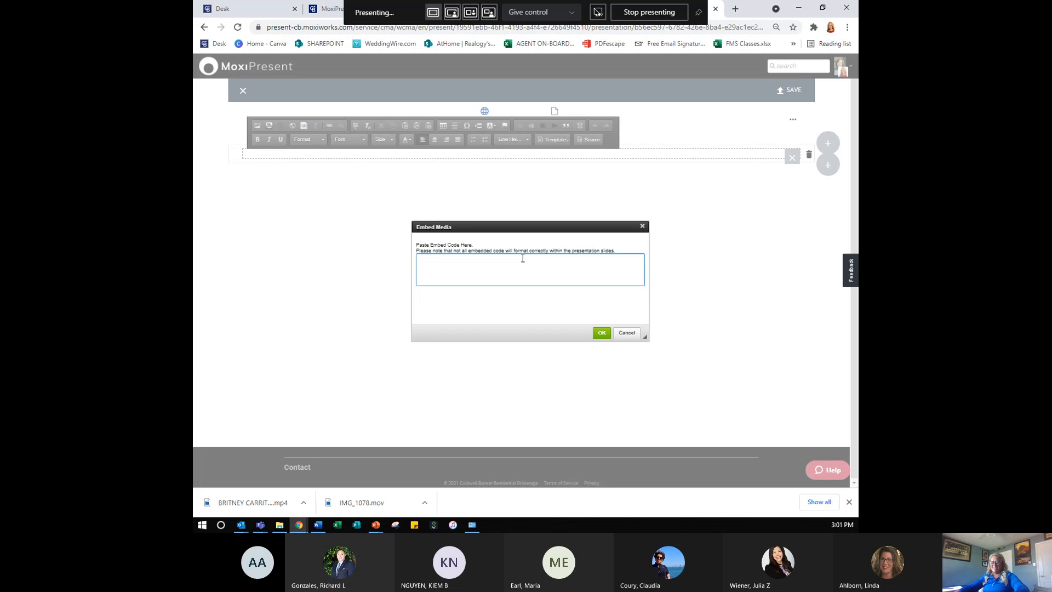
text(<iframe width='1280' height='720' src='https://my.matterport.com/show/?m=h5qaDEWY5i9' frameborder='0' allowfullscreen allow='xr-spatial-tracking'></iframe>)
click(601, 333)
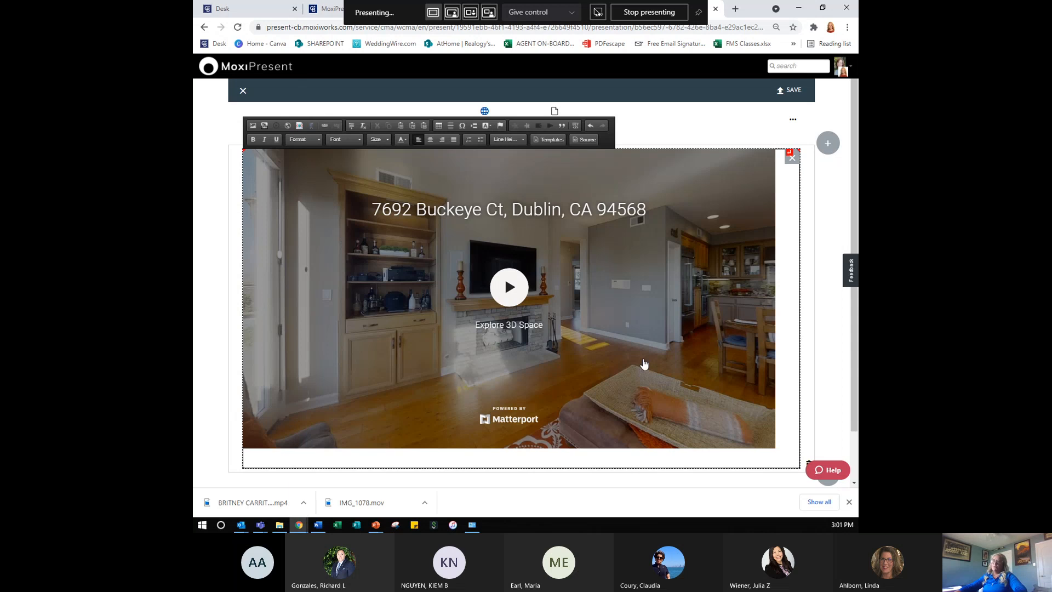
- Center the Matterport tour on the page and bring up the Save Page form
click(432, 140)
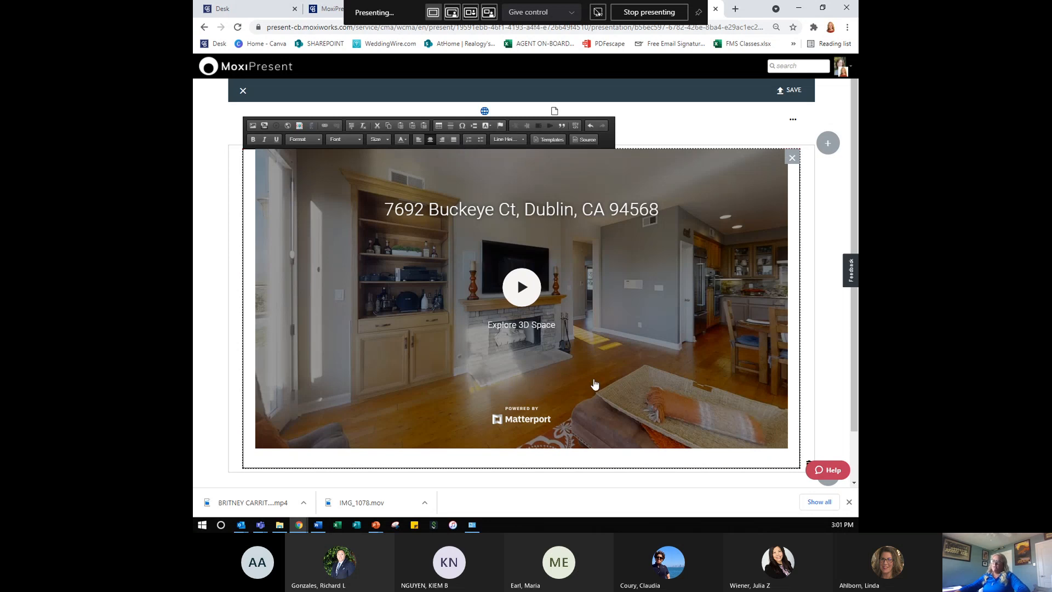
click(429, 142)
click(792, 93)
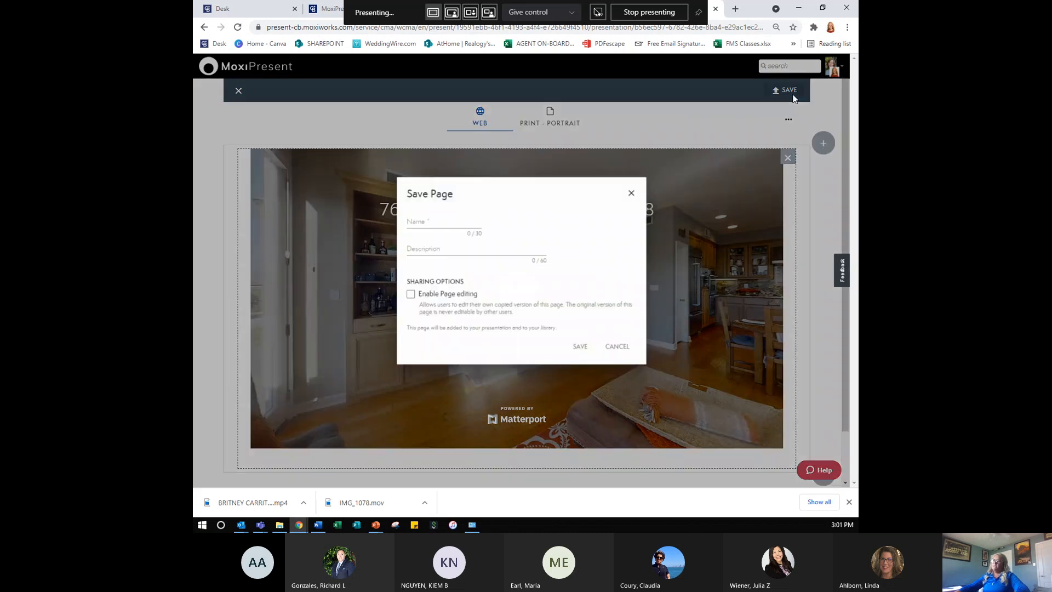
- Save the page as '3D MATTERPORT' and close the editor back to the presentation
click(473, 221)
text(3D)
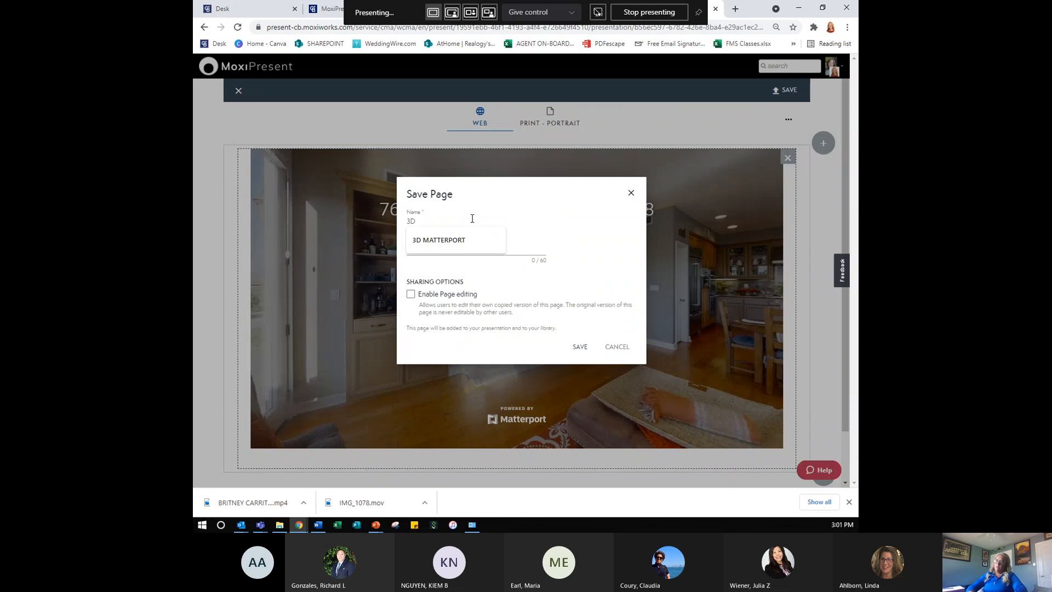
key(Down)
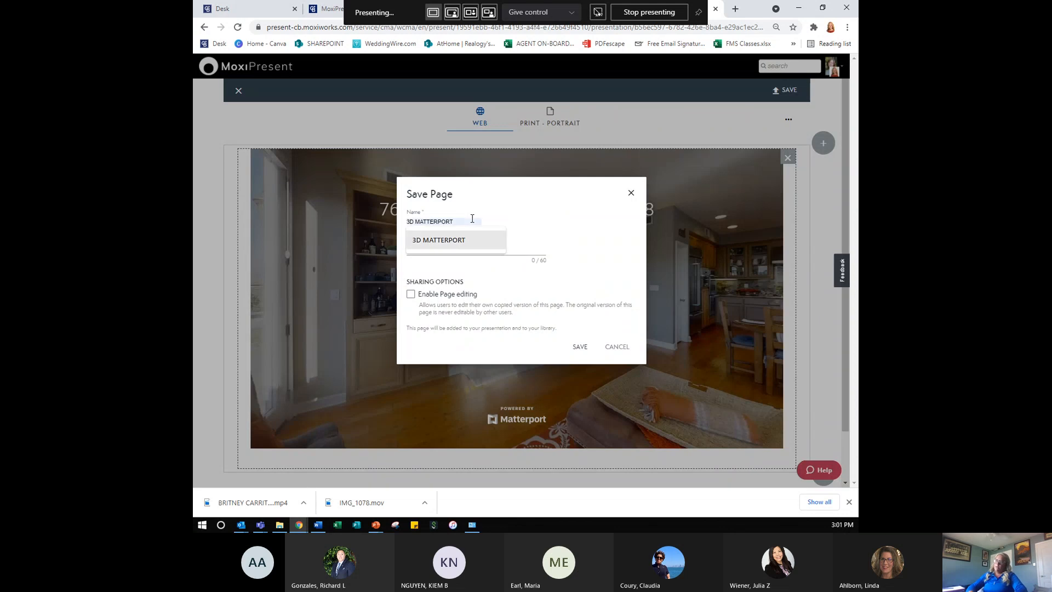
key(Return)
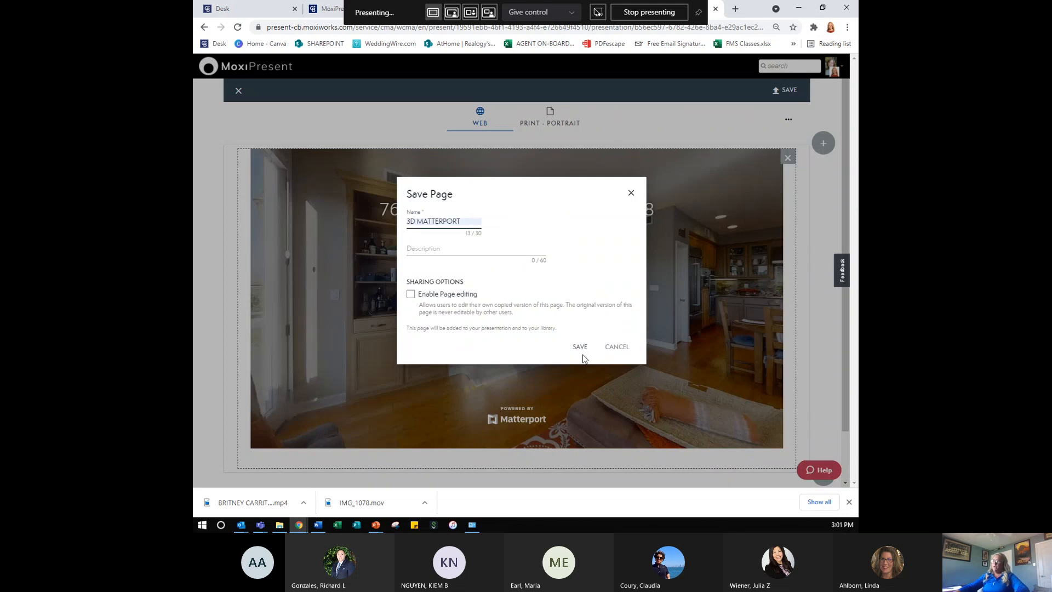
click(579, 347)
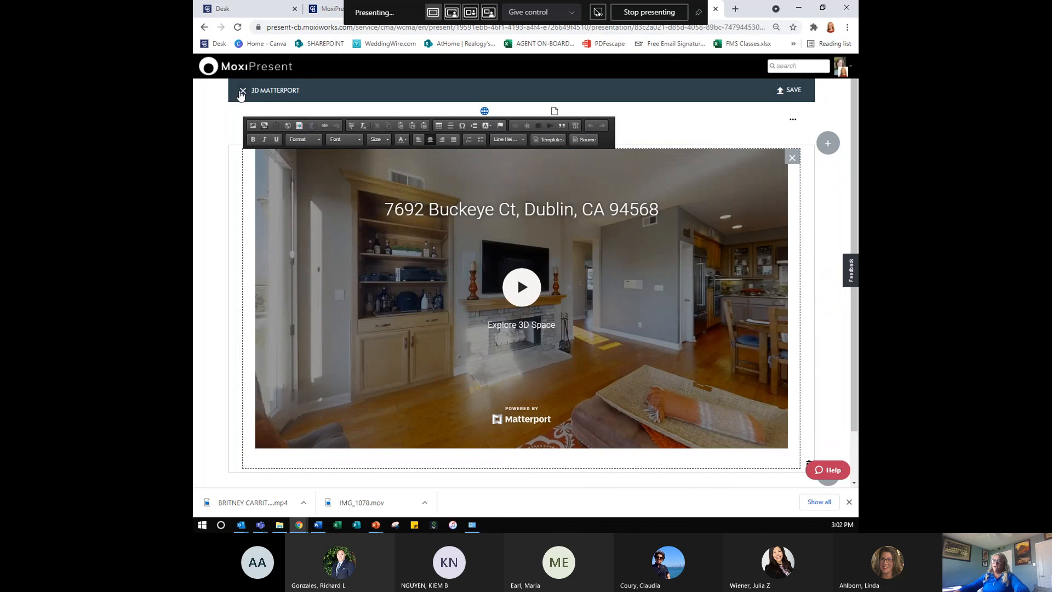
click(243, 92)
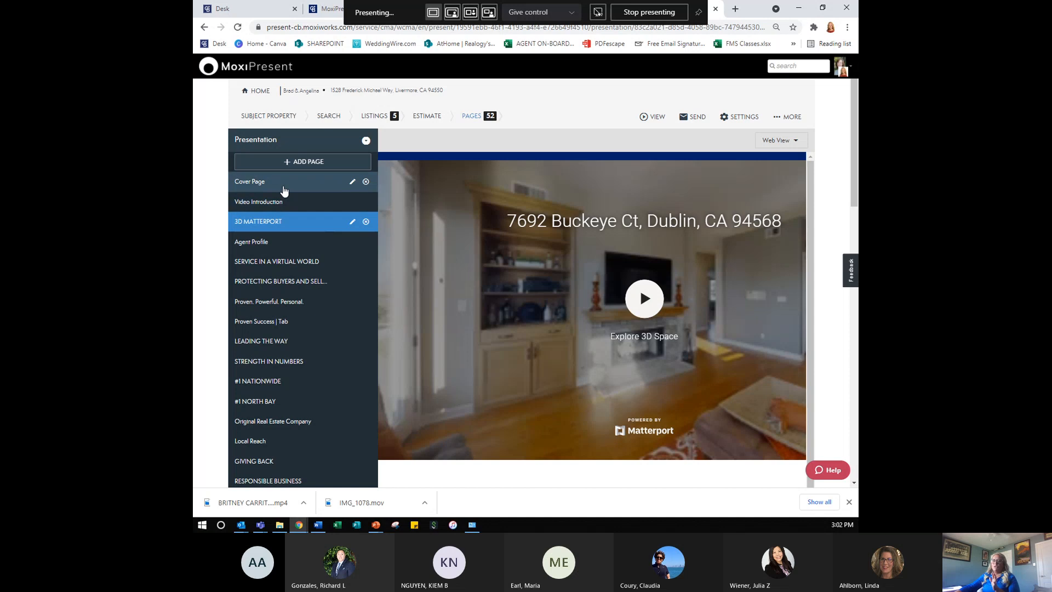
click(307, 162)
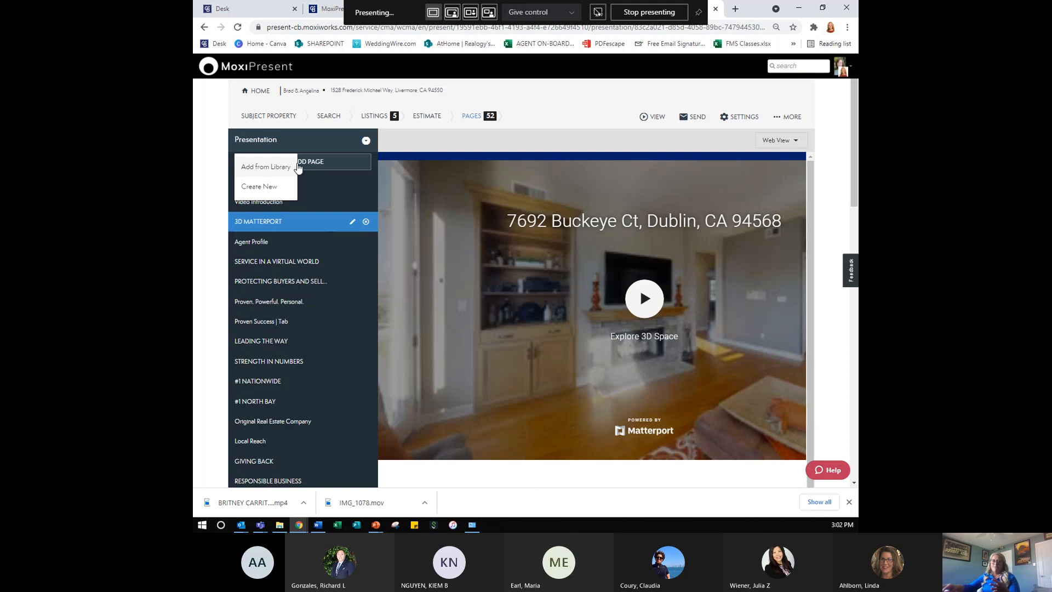
click(282, 189)
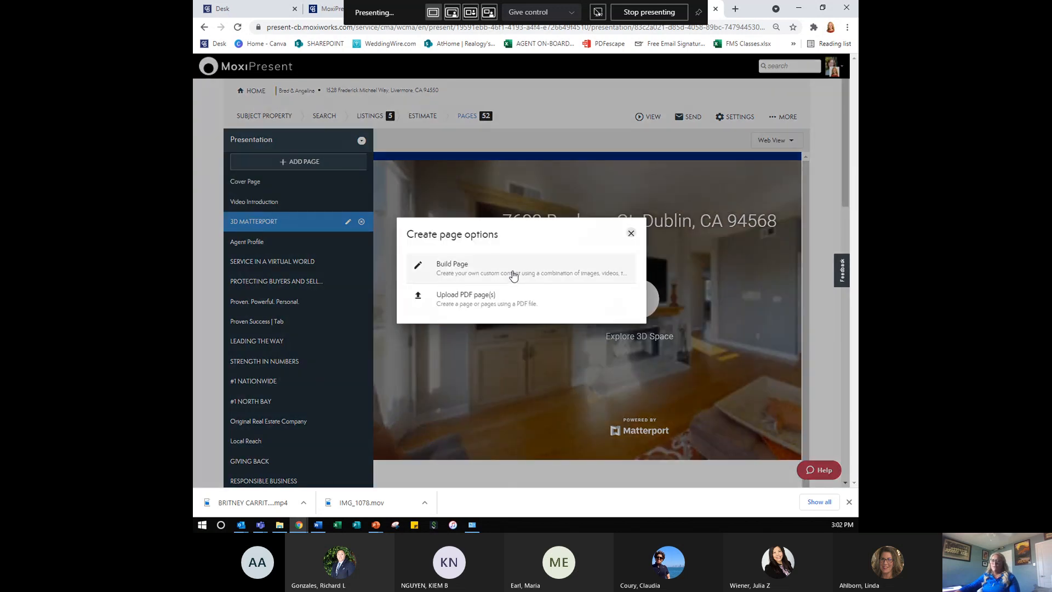
click(502, 303)
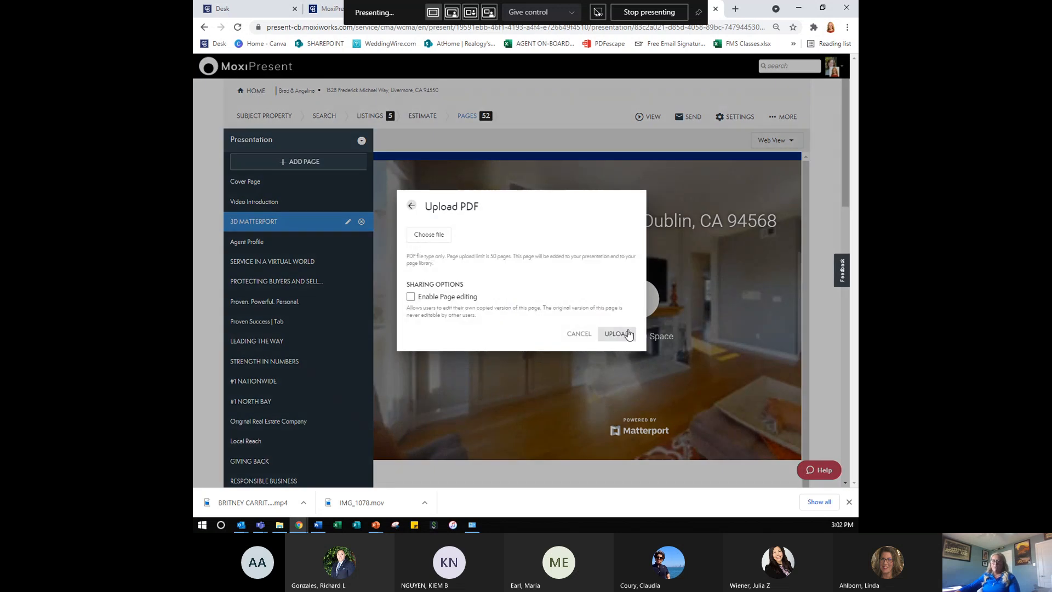
click(410, 207)
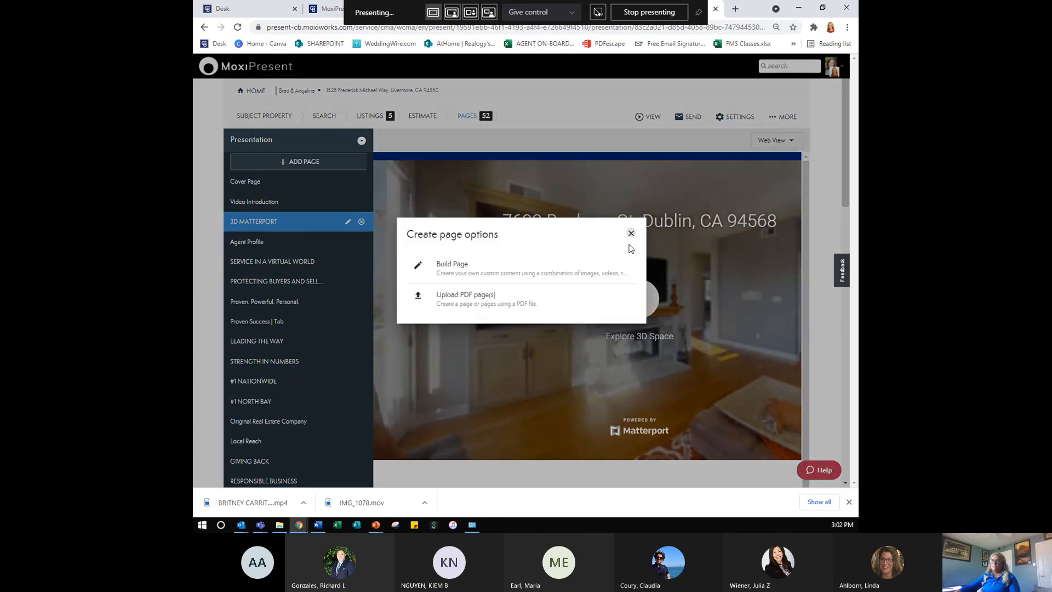
click(631, 233)
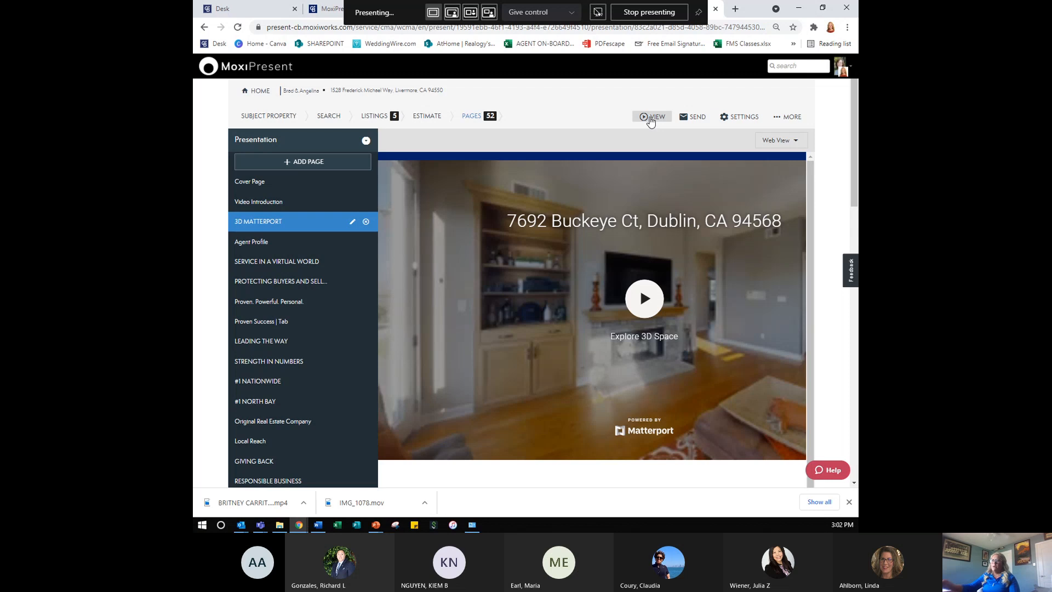
- Preview the presentation in web format and play, then pause, the introduction video
click(650, 120)
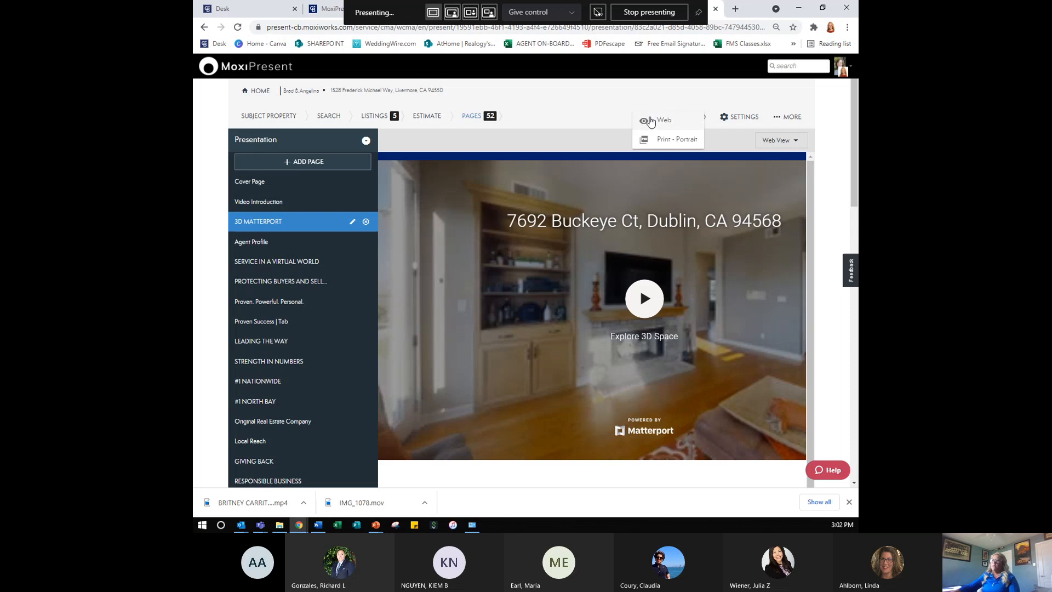
click(651, 121)
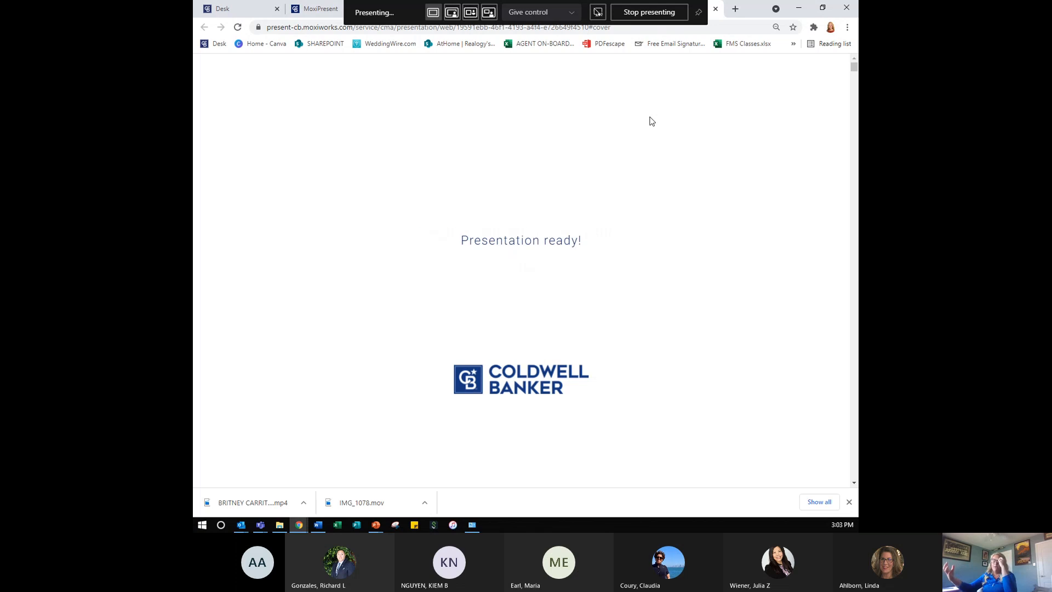
scroll(651, 121, down, 2)
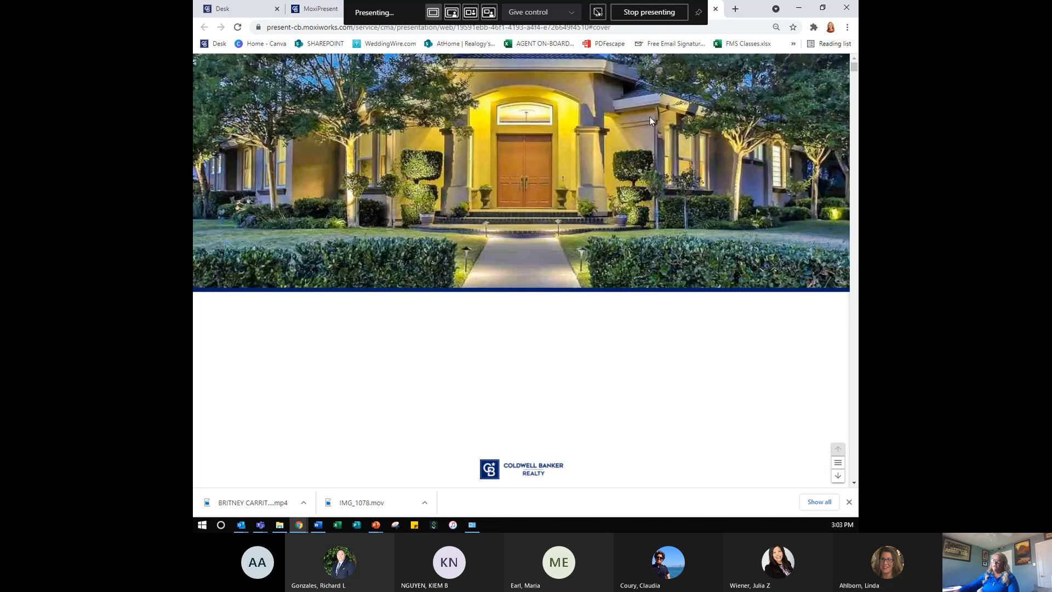
scroll(650, 117, down, 2)
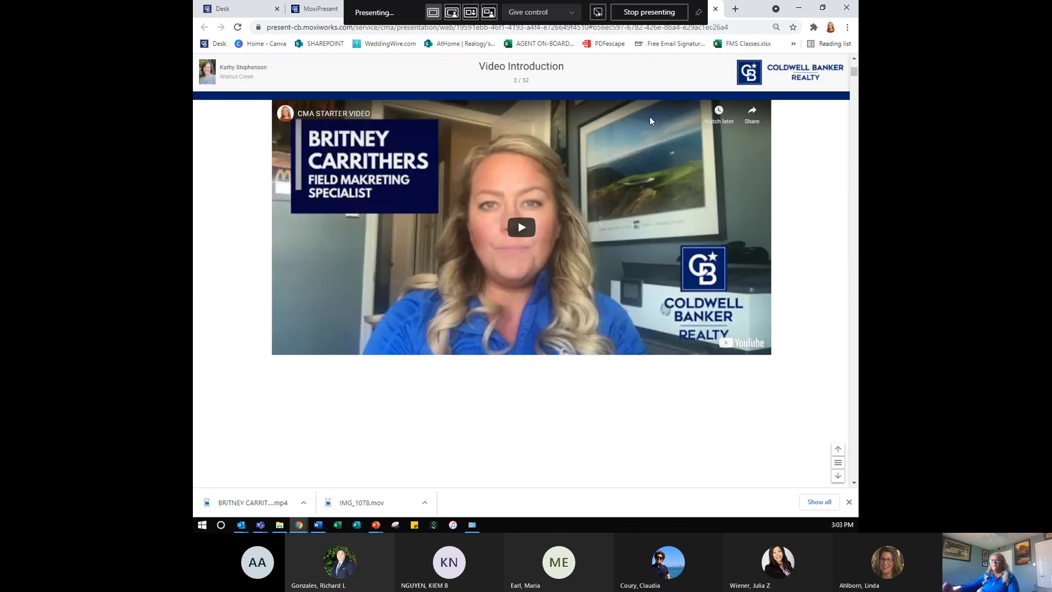
click(529, 230)
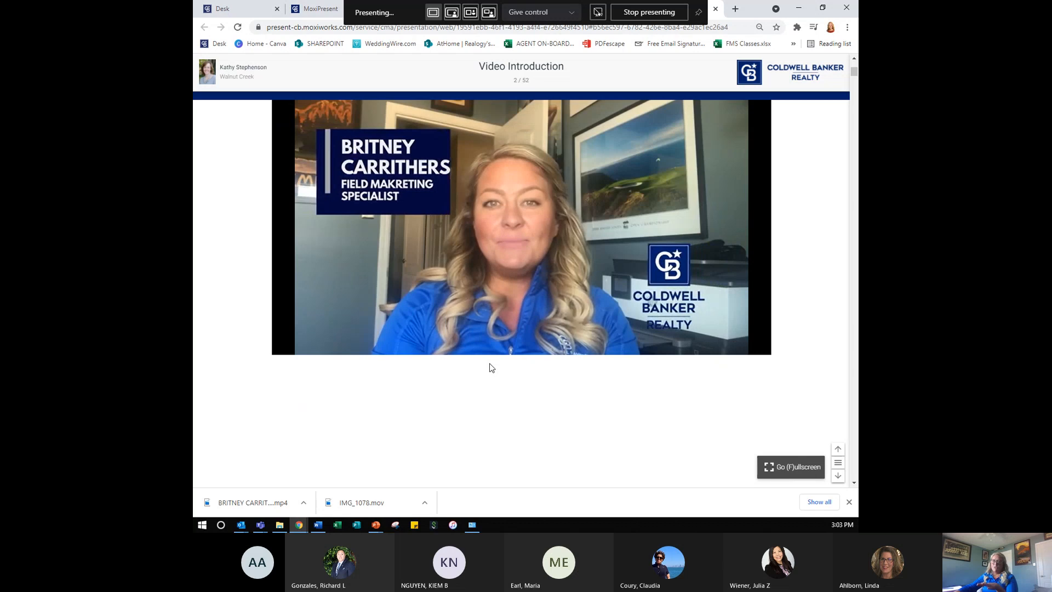
click(537, 222)
- Start the Matterport tour and look around toward the kitchen, window and fireplace
scroll(531, 254, down, 5)
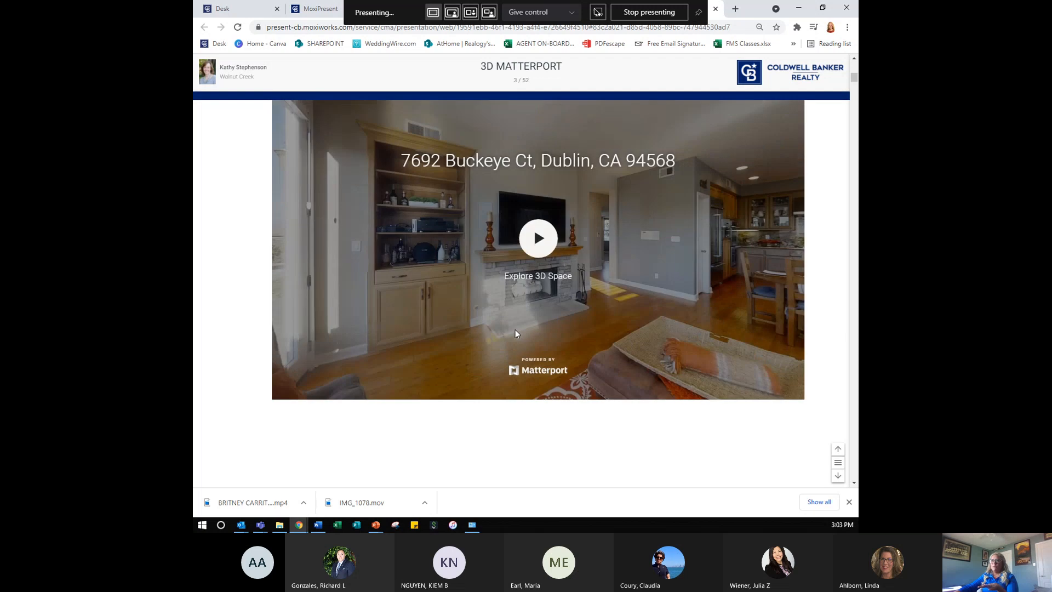
click(552, 244)
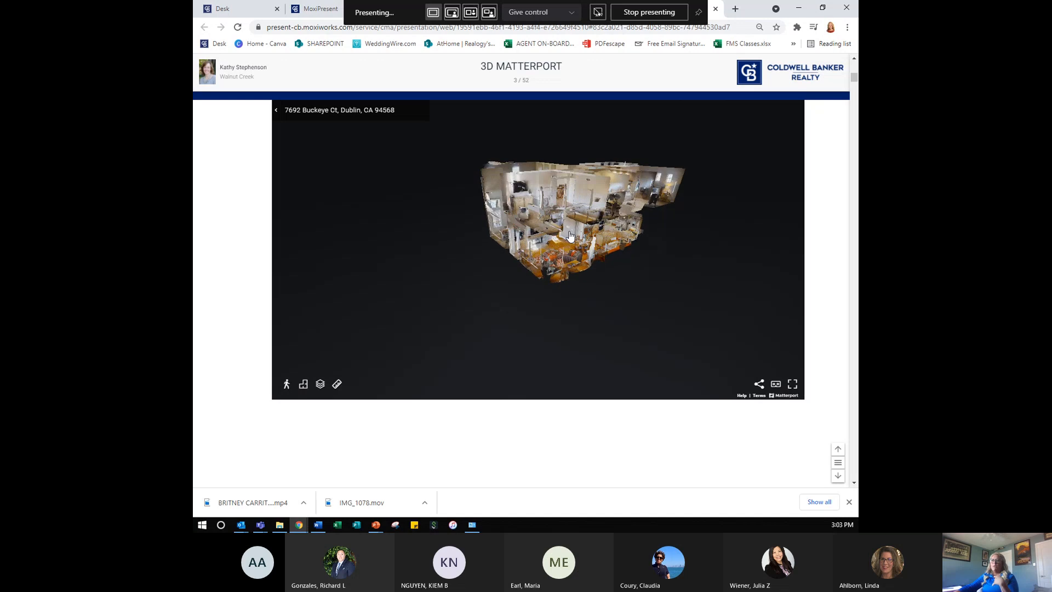
drag(628, 262, 481, 232)
drag(718, 254, 832, 326)
drag(463, 263, 703, 249)
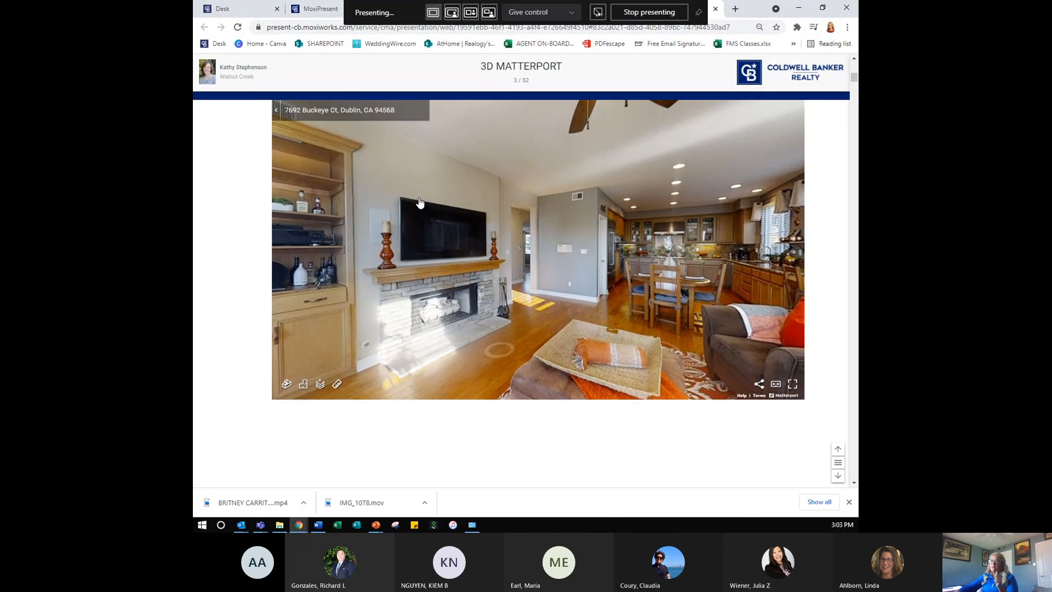
- Switch the browser back to the MoxiPresent presentations list
click(329, 11)
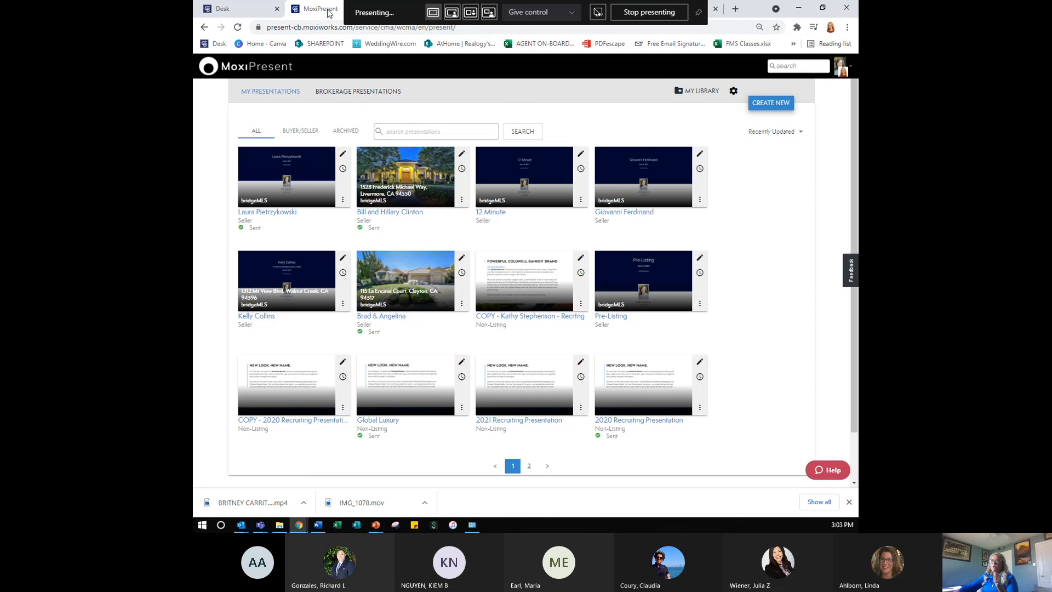
click(413, 14)
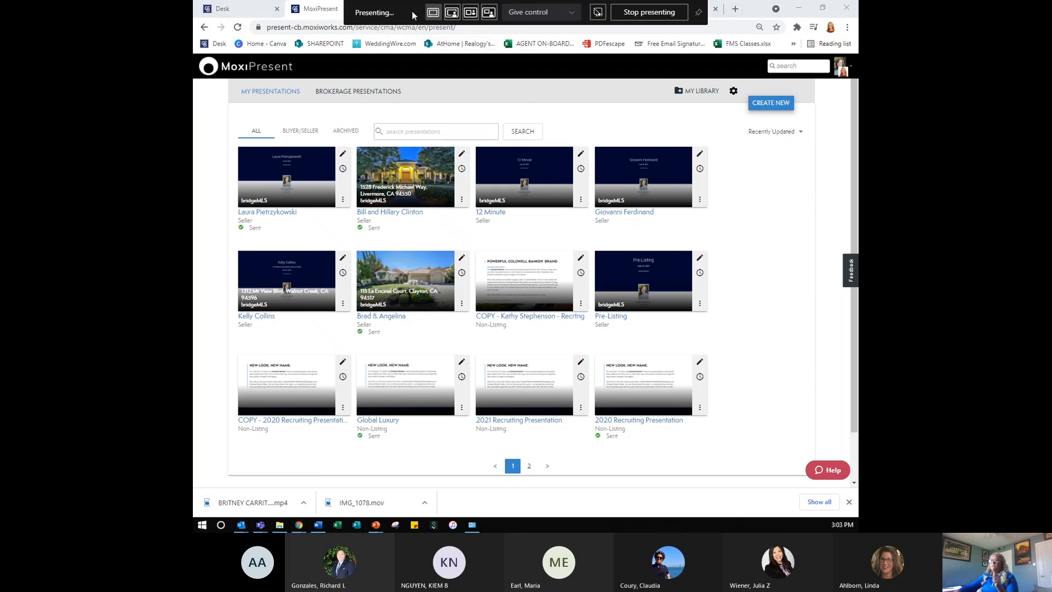
click(612, 105)
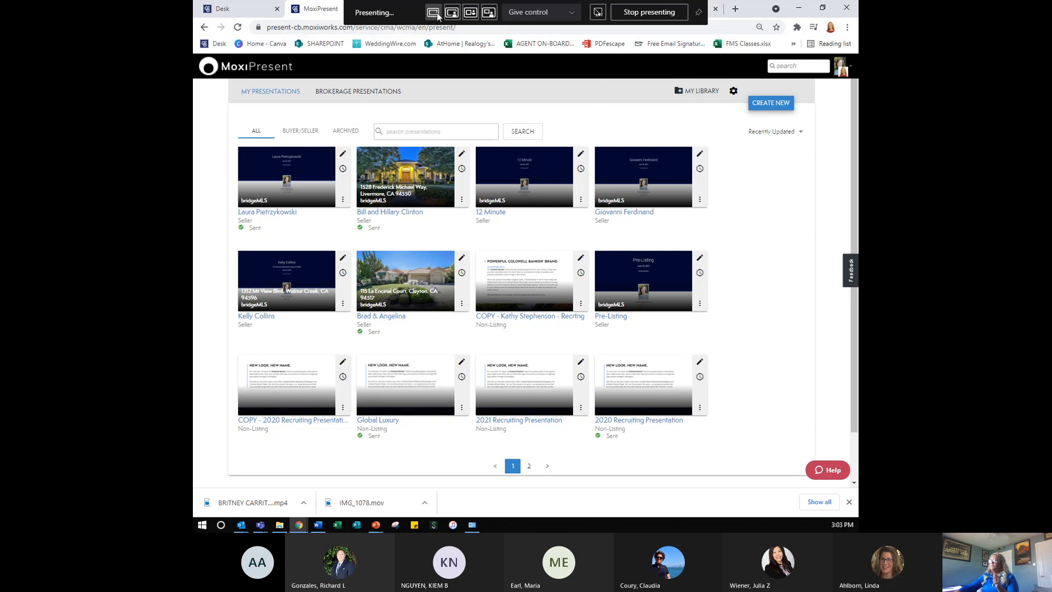
click(416, 12)
click(439, 89)
click(405, 12)
click(427, 68)
- Restore and re-maximize the Chrome window showing the Brad & Angelina presentation editor
drag(757, 12, 314, 4)
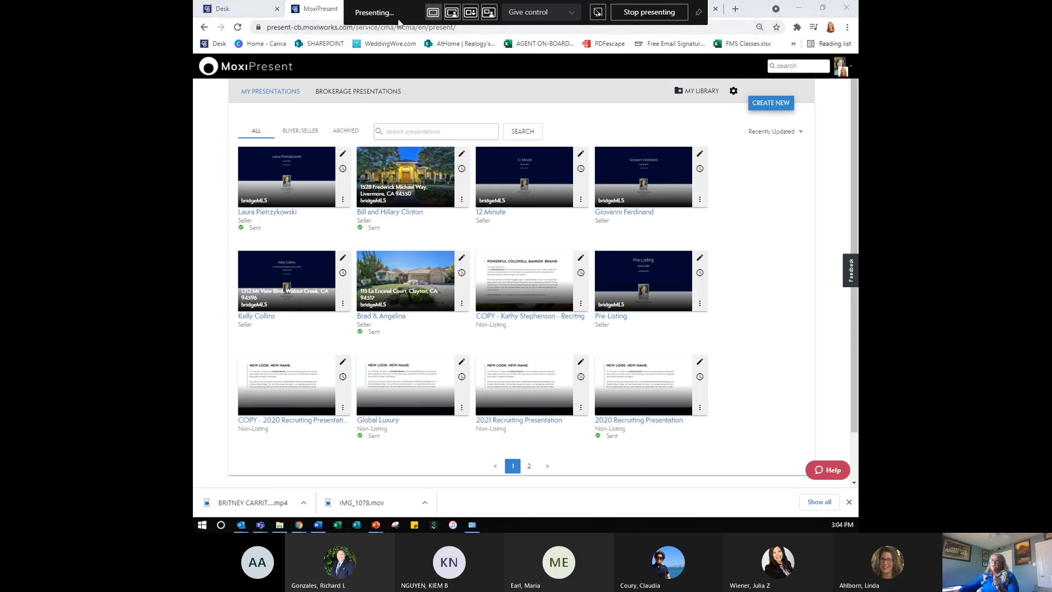
click(441, 83)
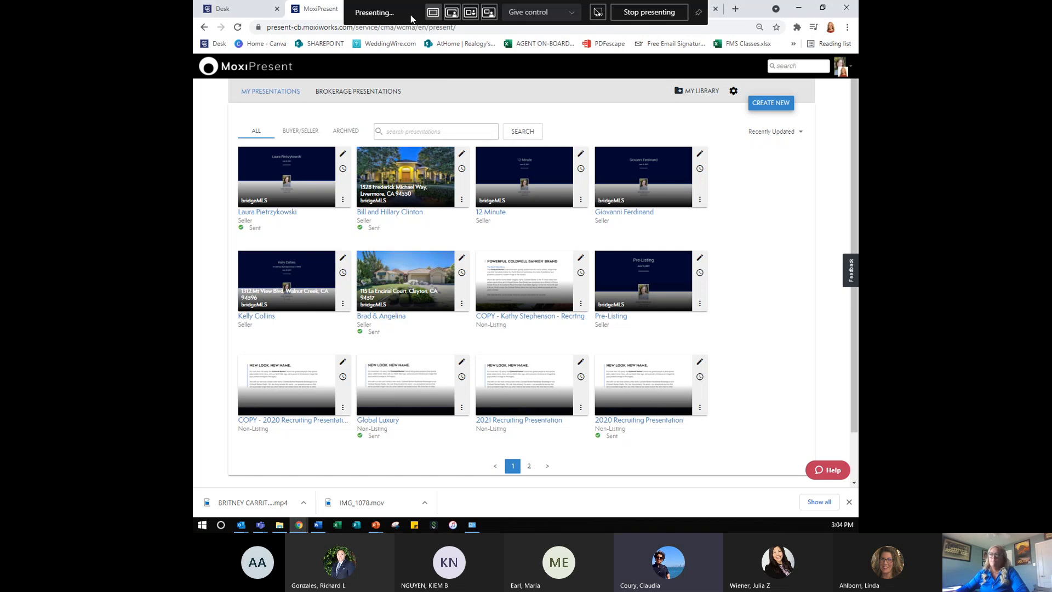
click(410, 15)
click(418, 80)
click(402, 11)
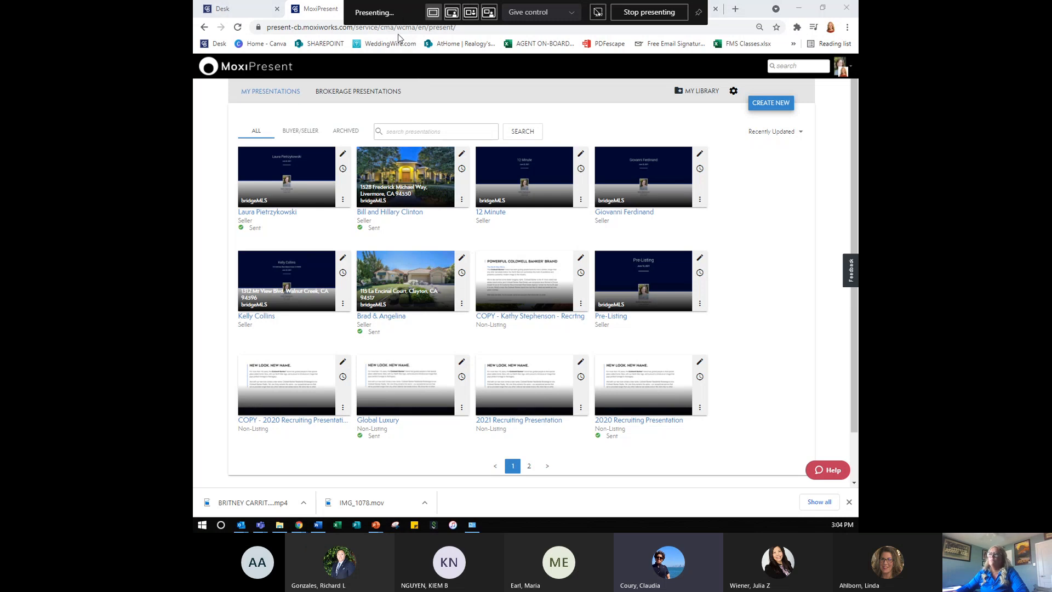
click(442, 145)
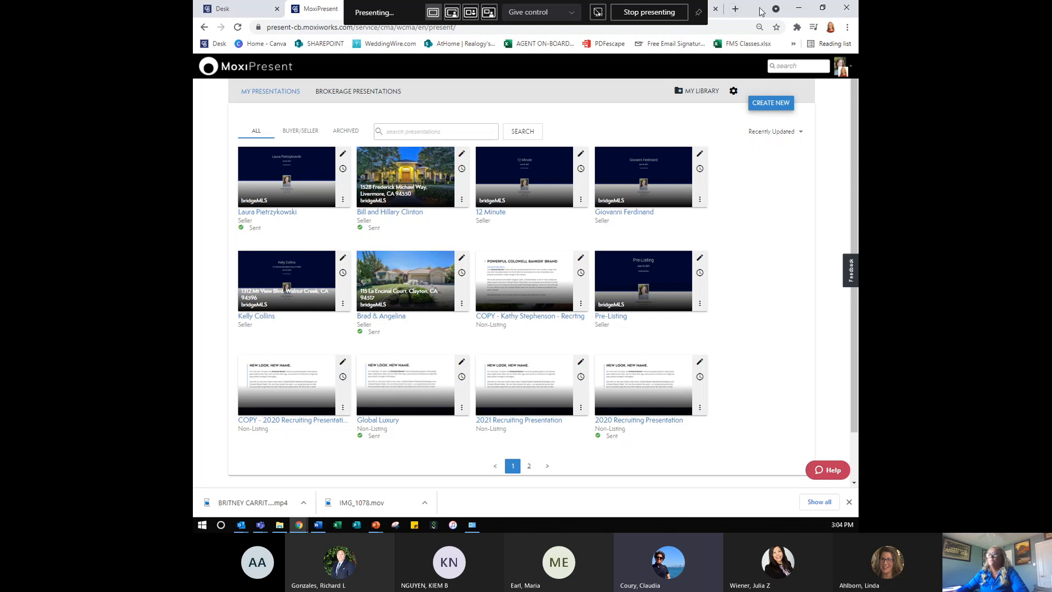
drag(758, 7, 593, 106)
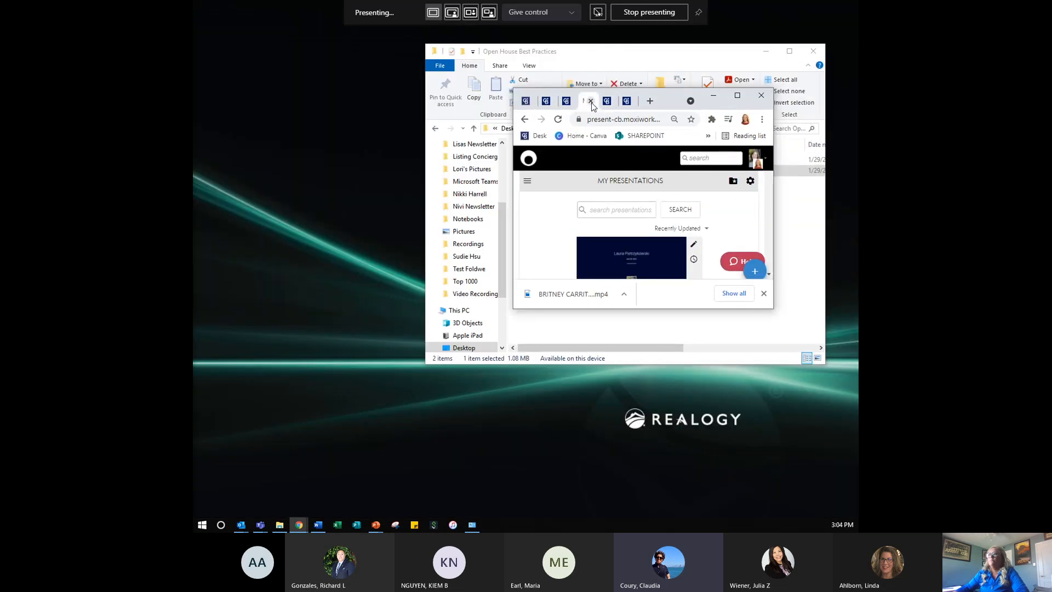
drag(655, 107, 619, 4)
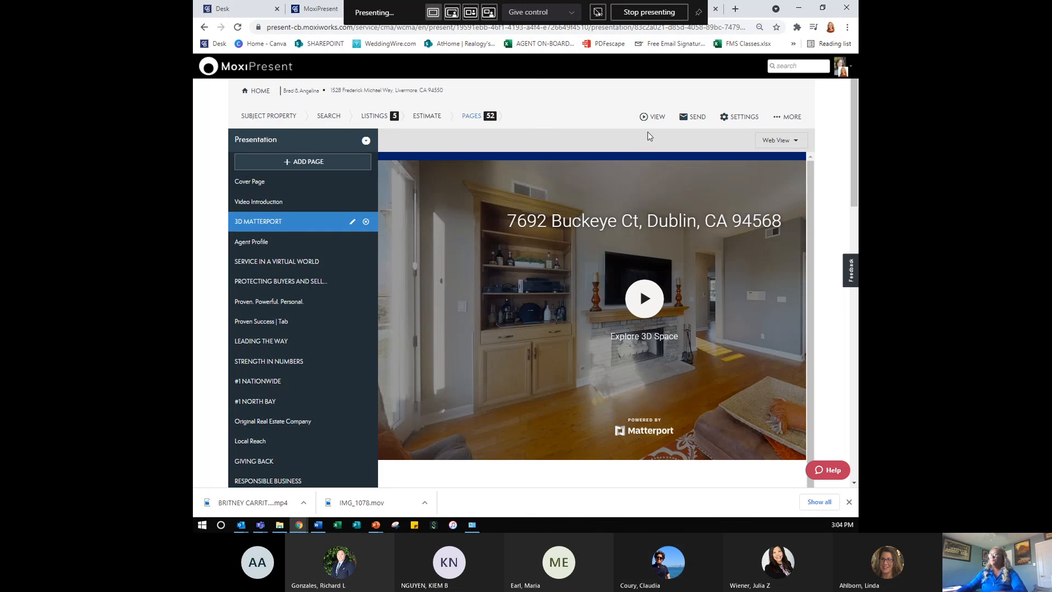
- Start emailing the Brad & Angelina presentation with a portrait PDF included
click(653, 119)
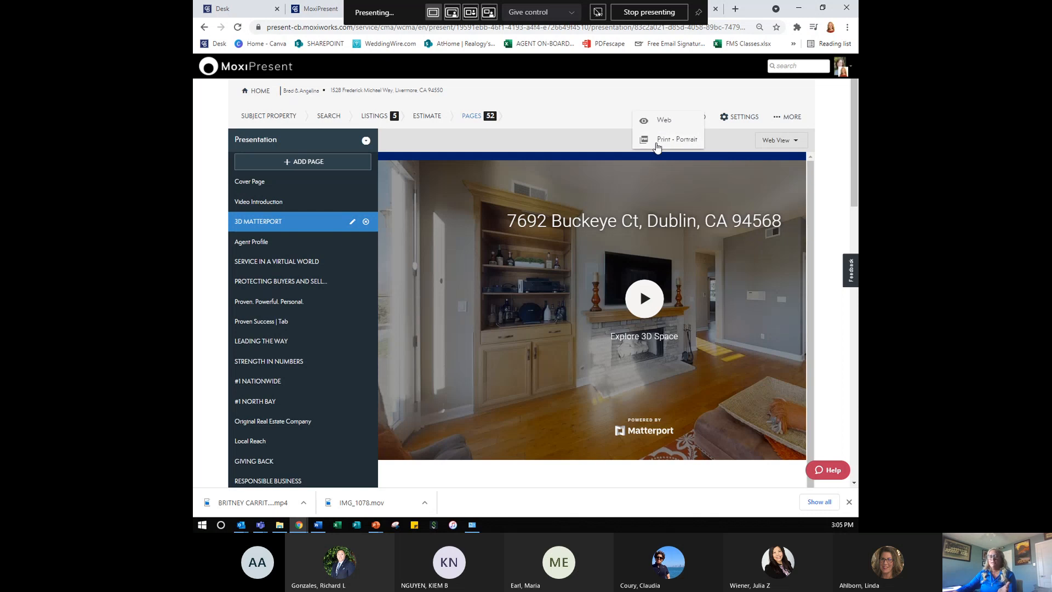
click(608, 92)
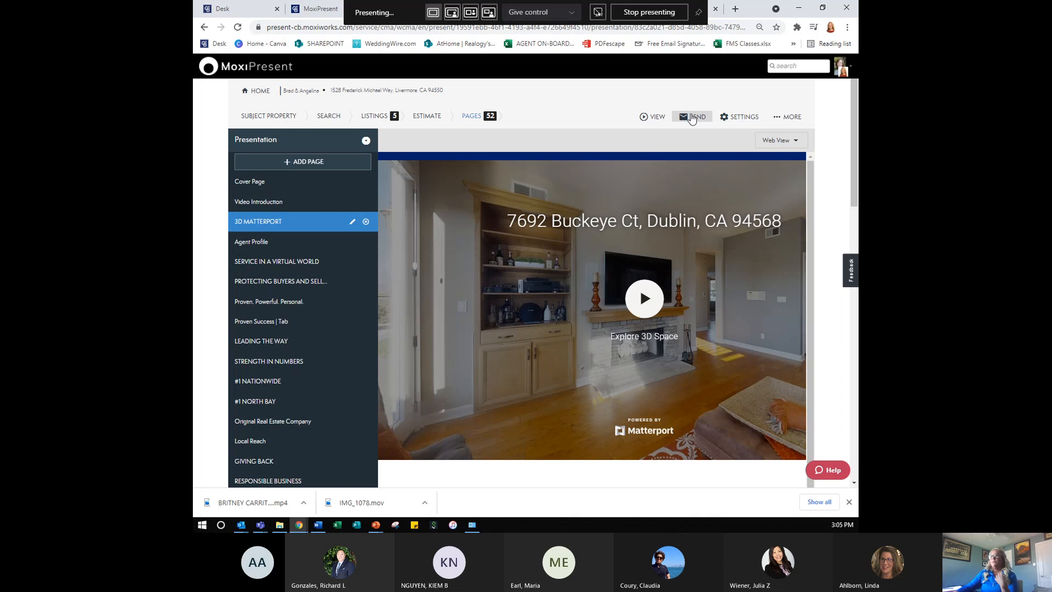
click(692, 117)
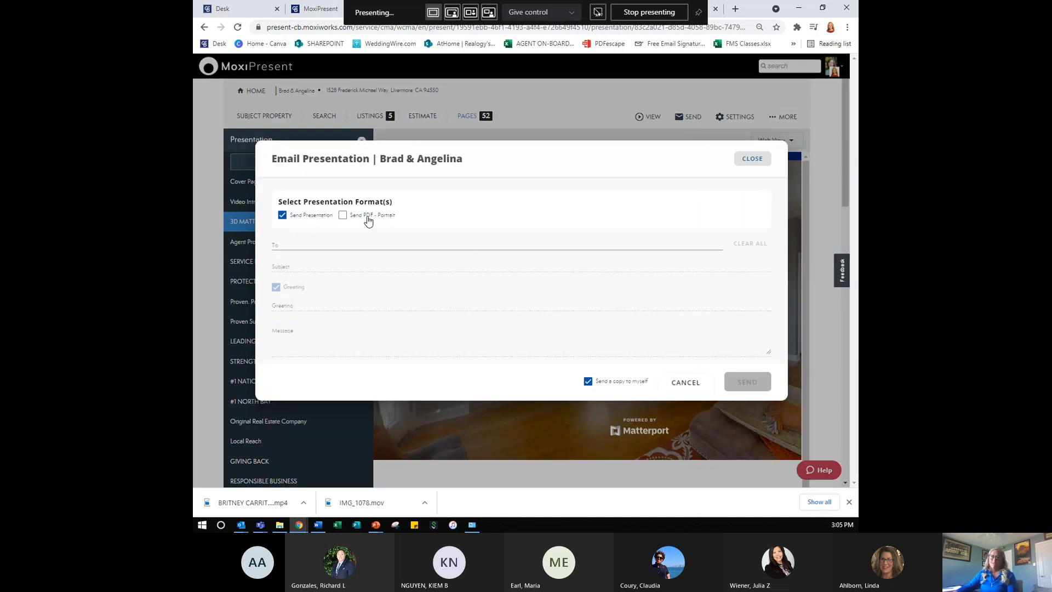
key(ctrl)
key(ctrl)
key(ctrl)
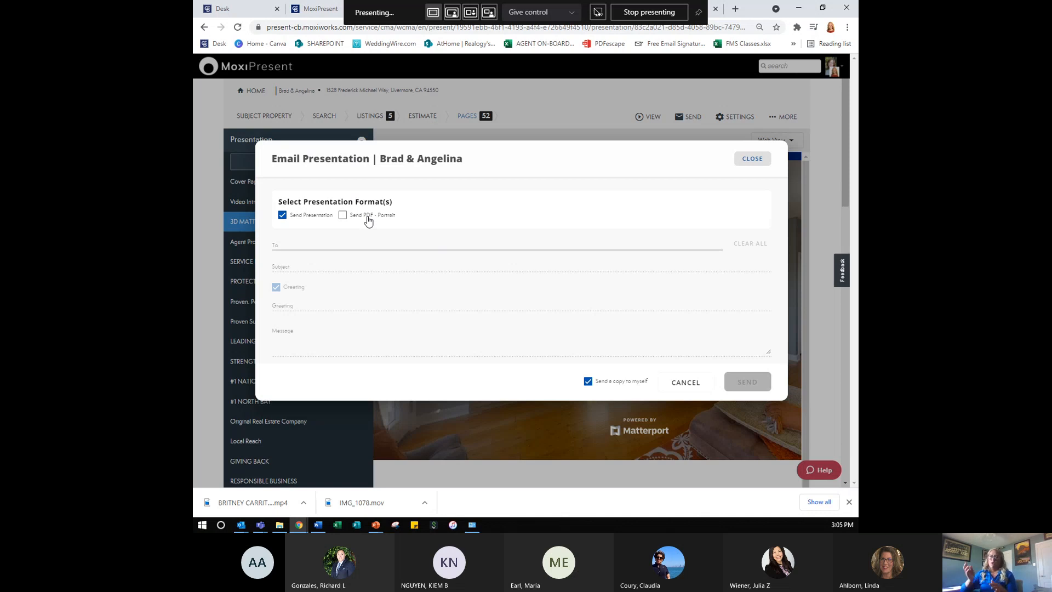
click(367, 219)
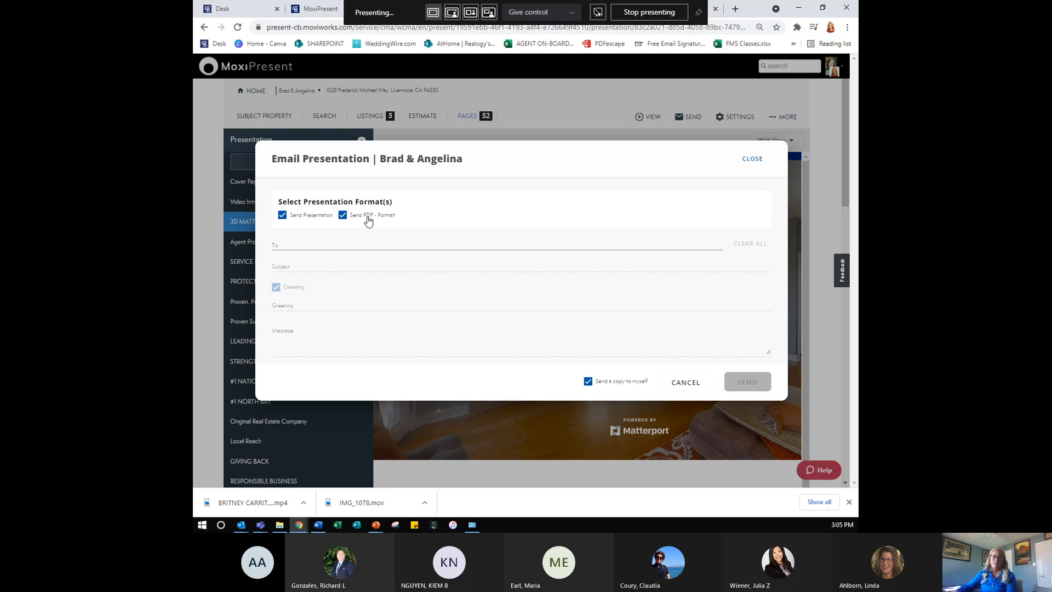
- Address the email to the colleague's e-mail address, subject 'Please print and bind', and send
click(377, 245)
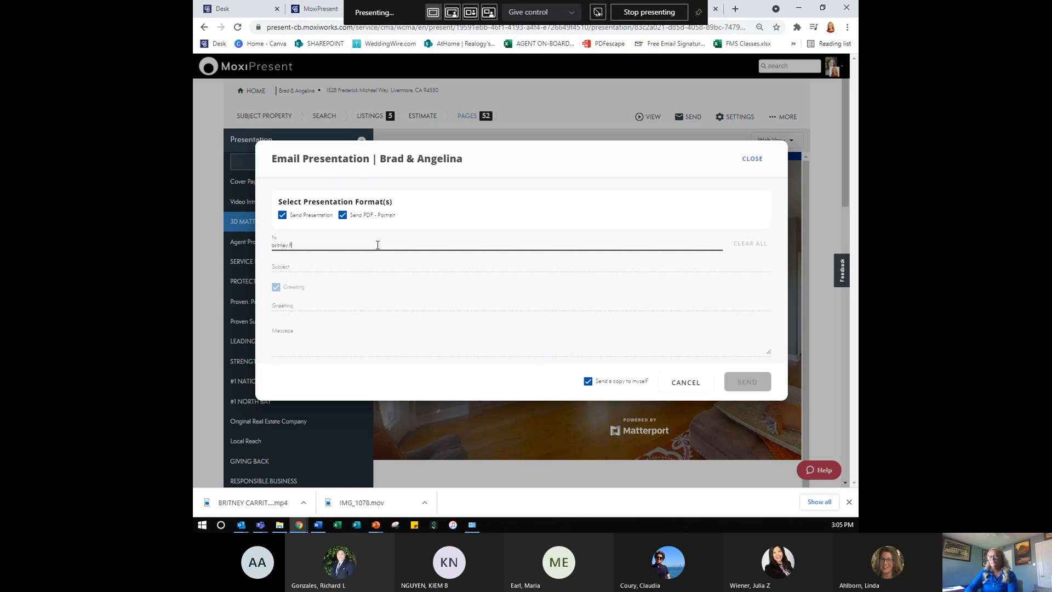
key(Tab)
key(Tab)
key(Tab)
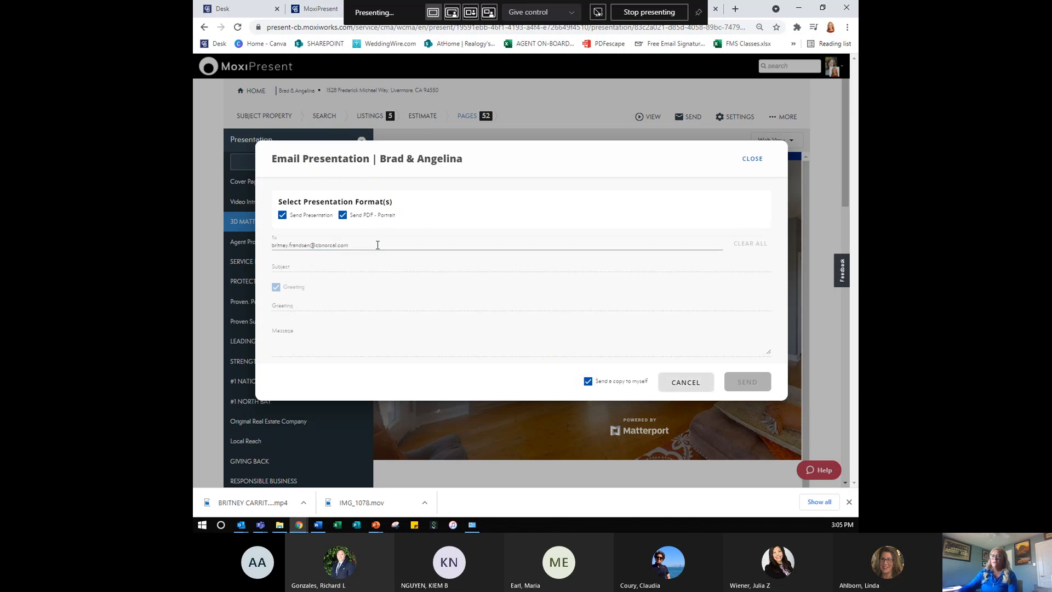
click(372, 264)
click(370, 272)
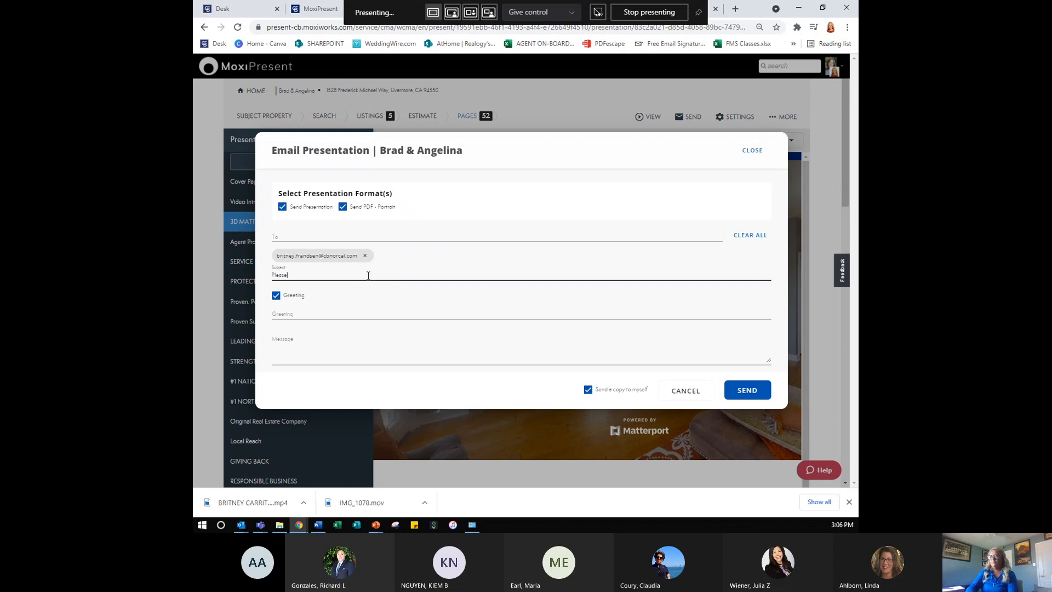
text(Please print and bind)
click(353, 333)
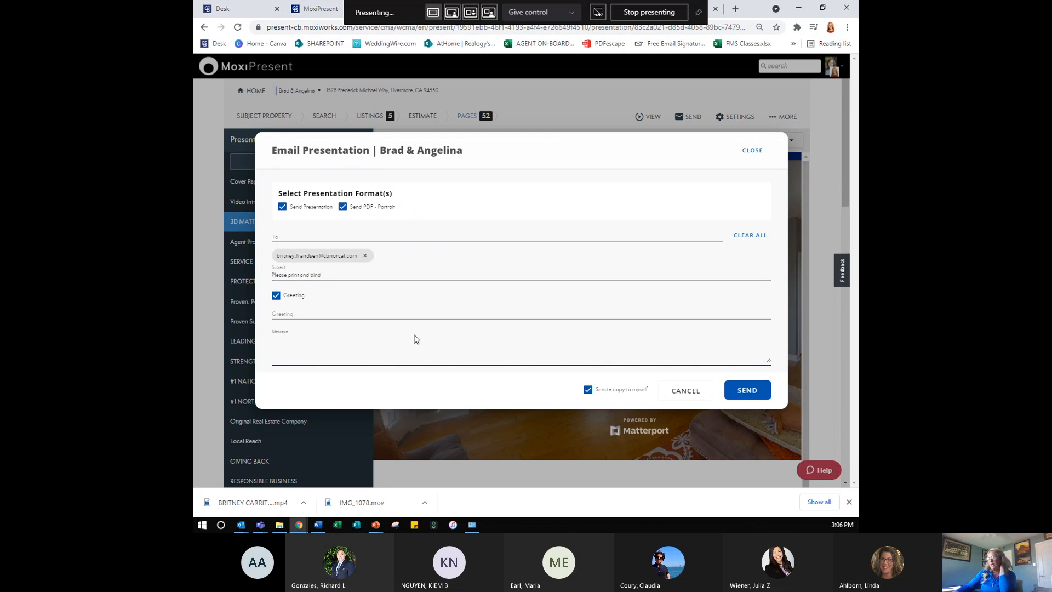
click(746, 389)
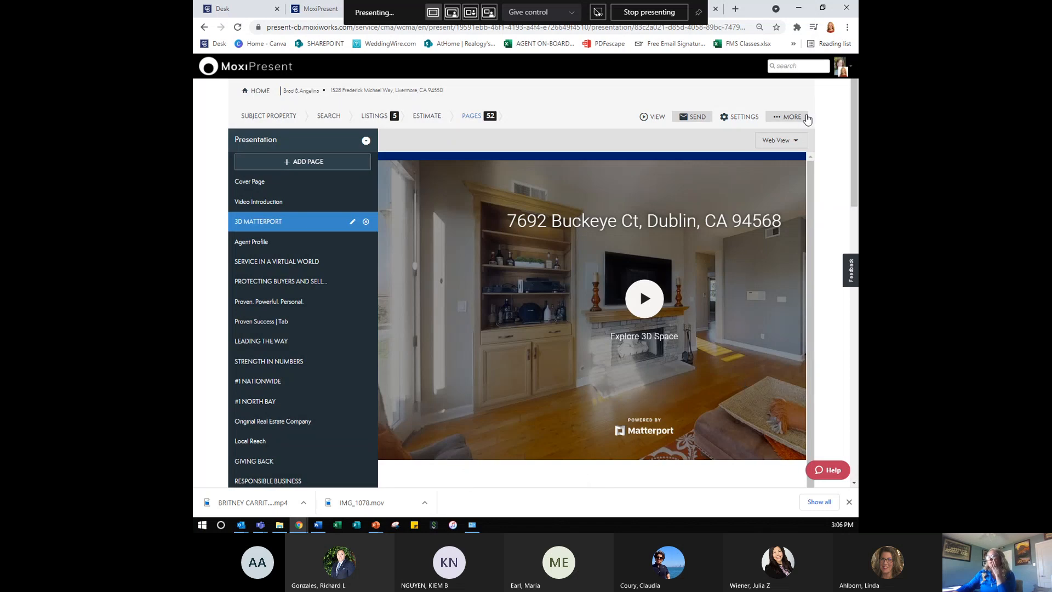
click(789, 117)
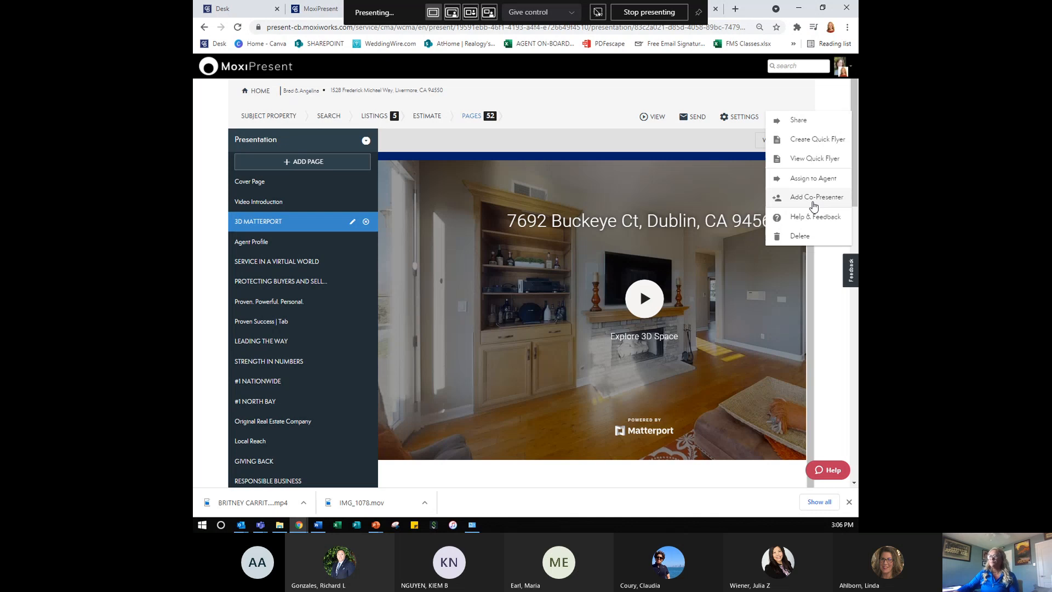
click(536, 109)
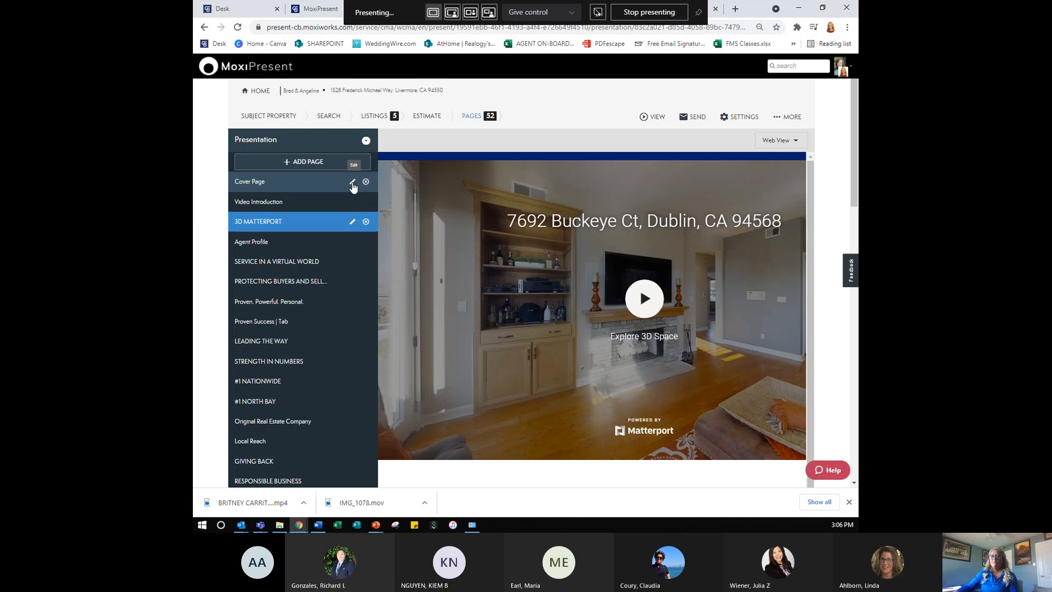
- Browse the Cover Page's alternative PDF cover designs, then keep Rainier and close the settings
click(352, 182)
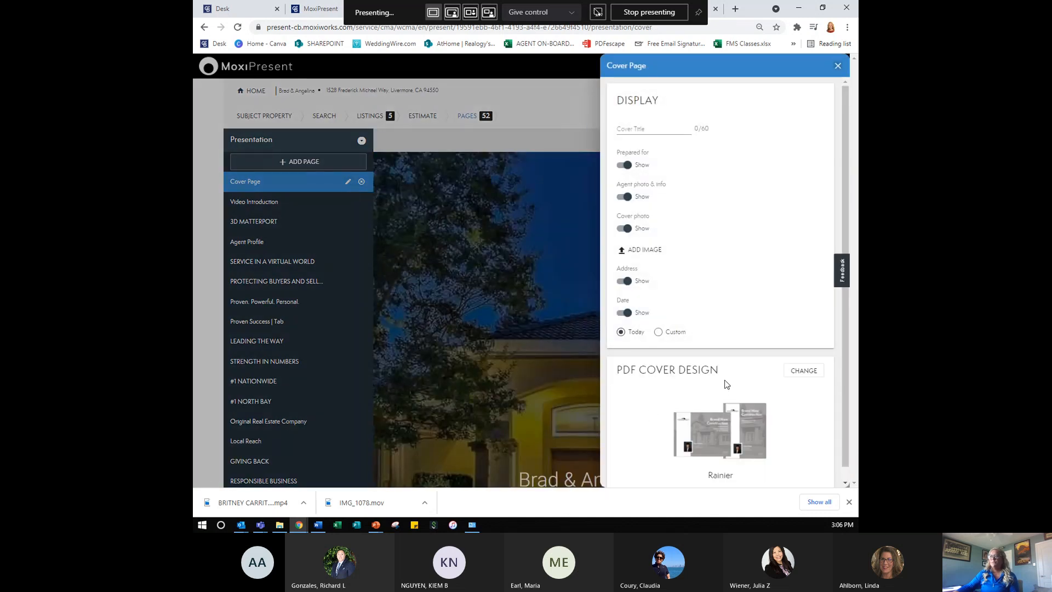
scroll(724, 386, down, 1)
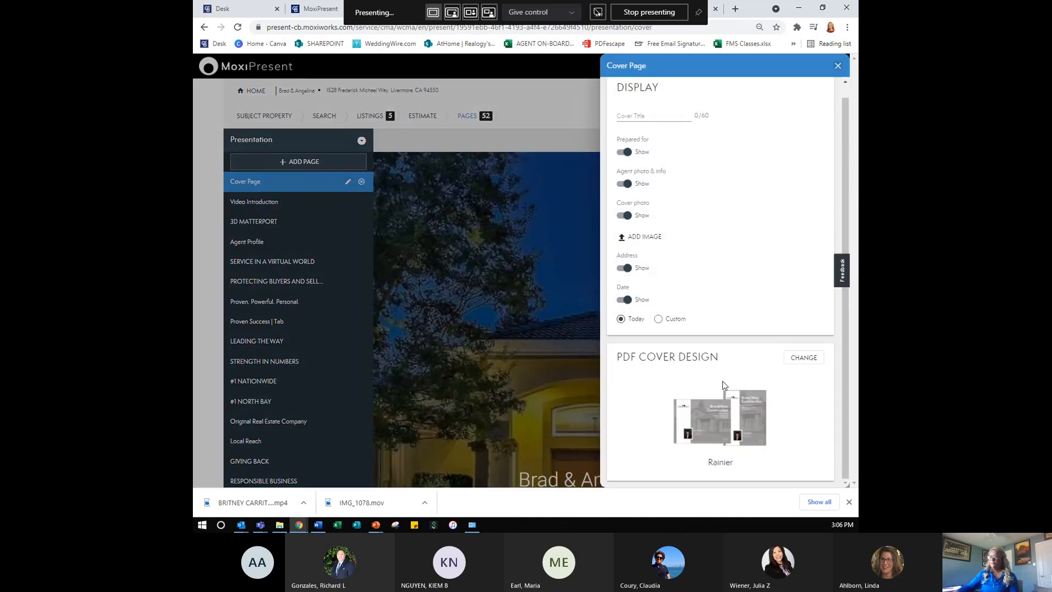
click(801, 363)
scroll(803, 364, down, 3)
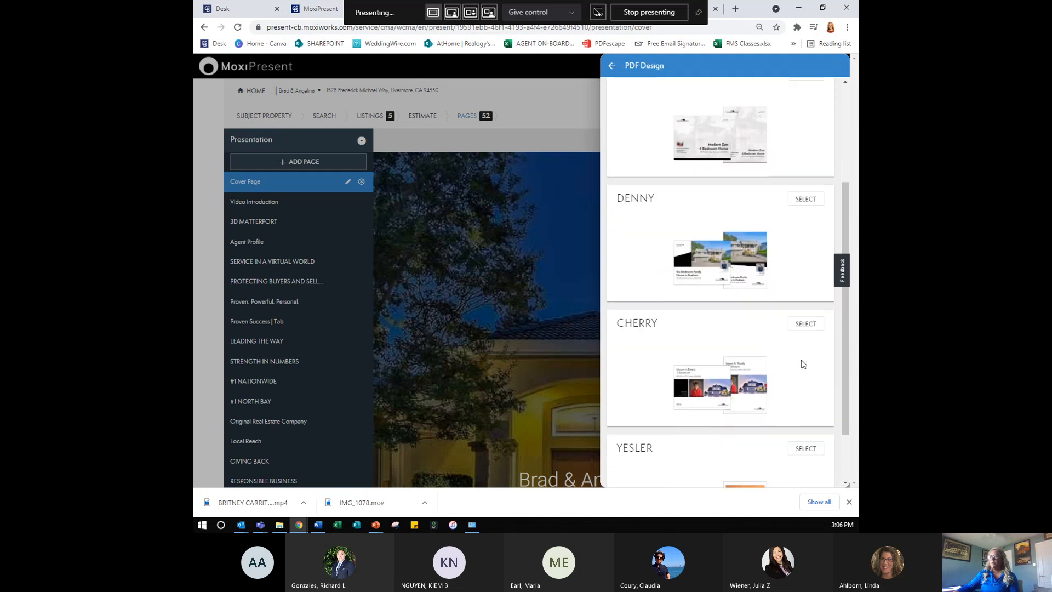
scroll(801, 362, down, 1)
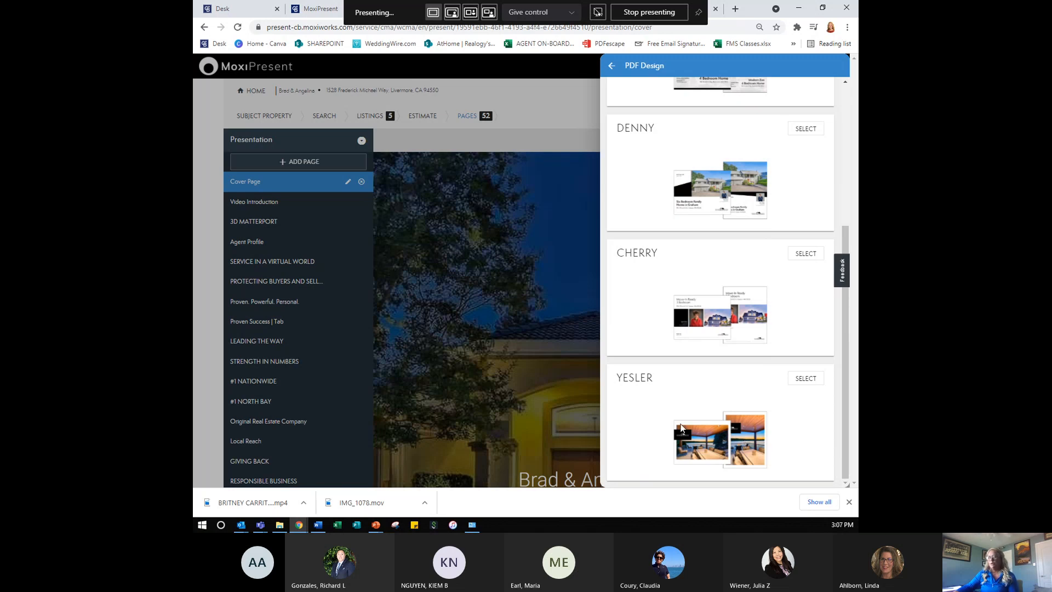
key(ctrl)
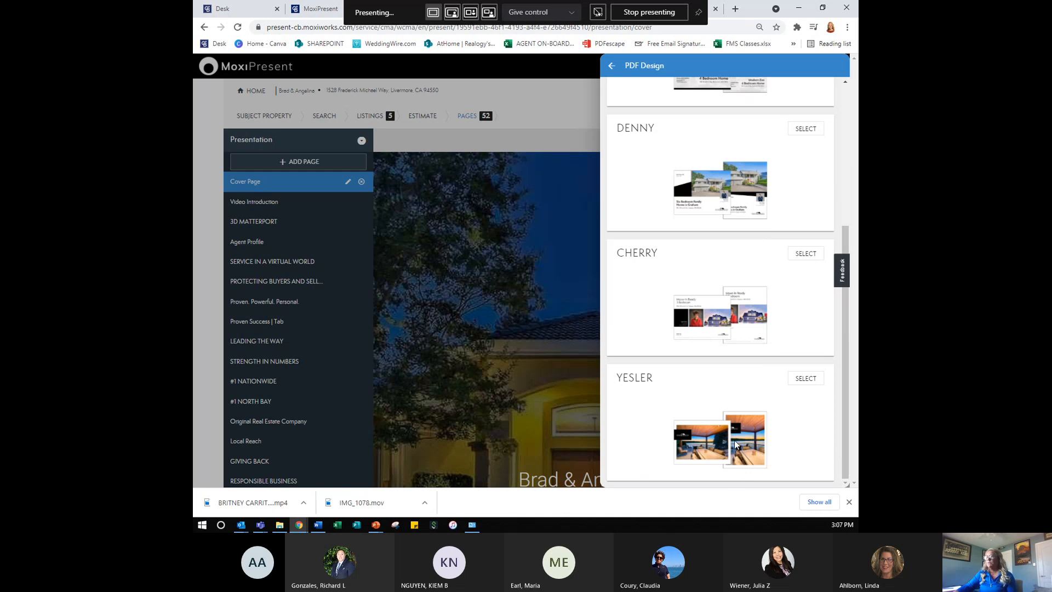
scroll(768, 285, up, 1)
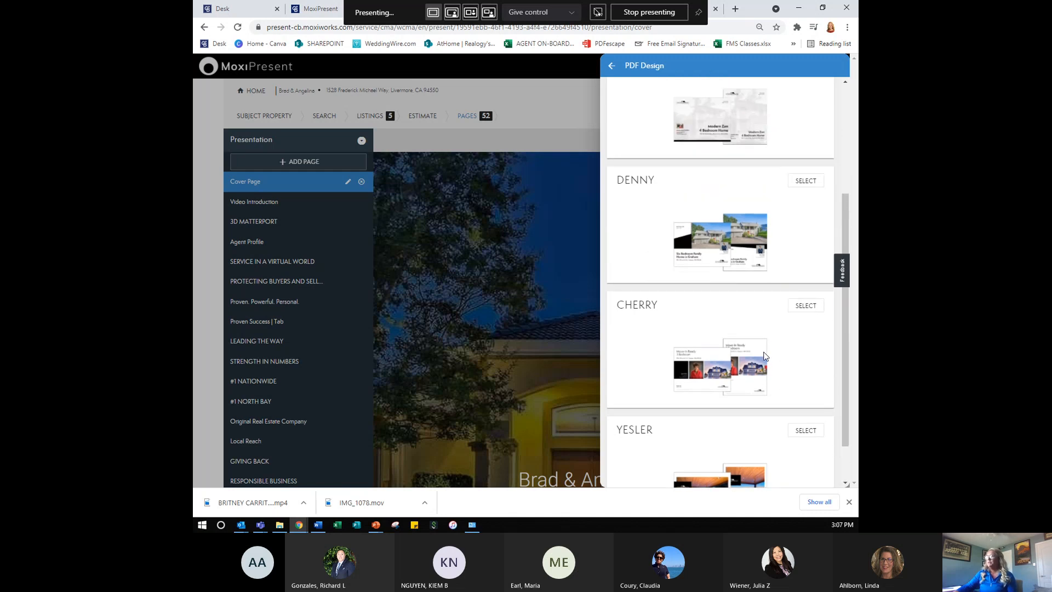
scroll(765, 357, up, 3)
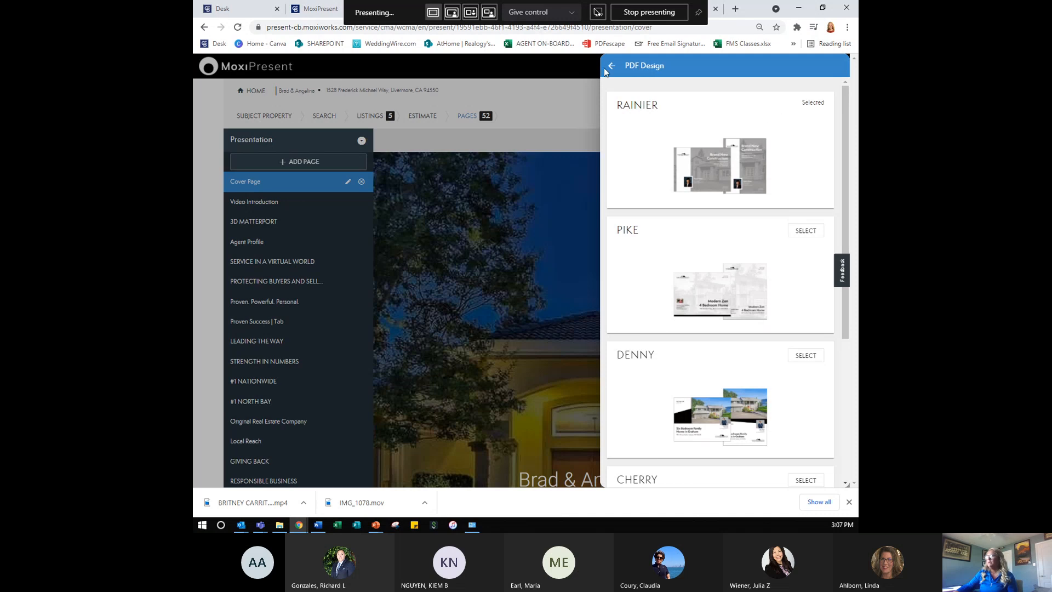
click(807, 229)
click(610, 65)
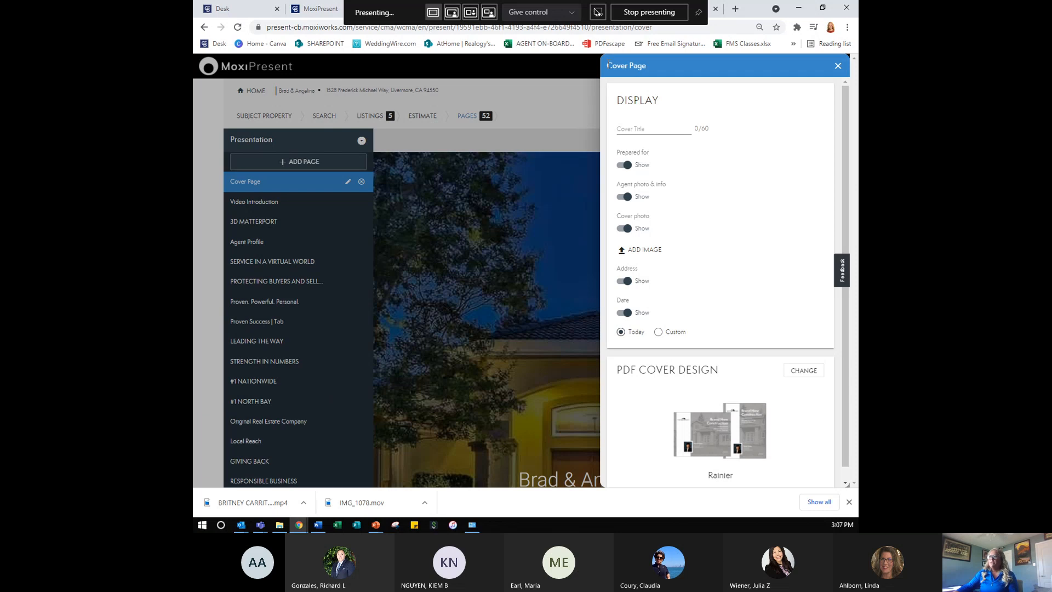
click(837, 65)
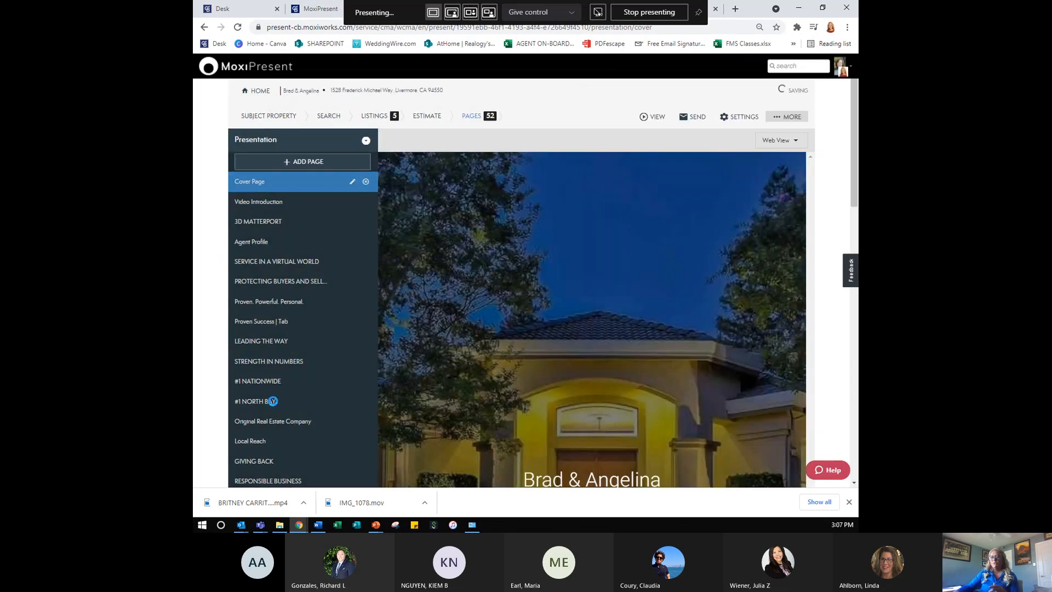
- Open and close the Side by Side Comparisons page settings
scroll(274, 400, down, 3)
scroll(273, 400, down, 4)
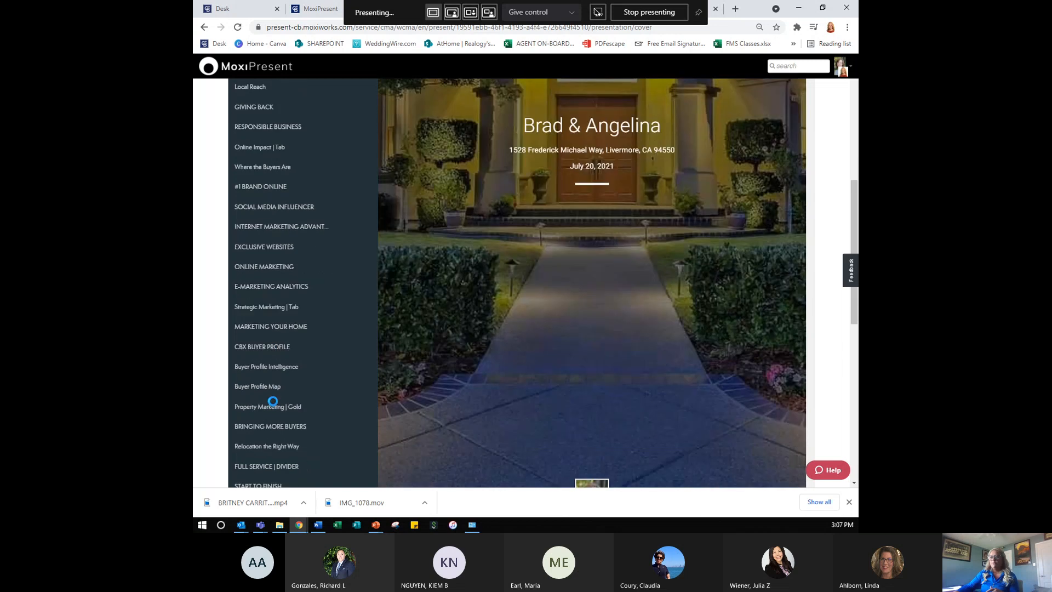
scroll(274, 406, down, 5)
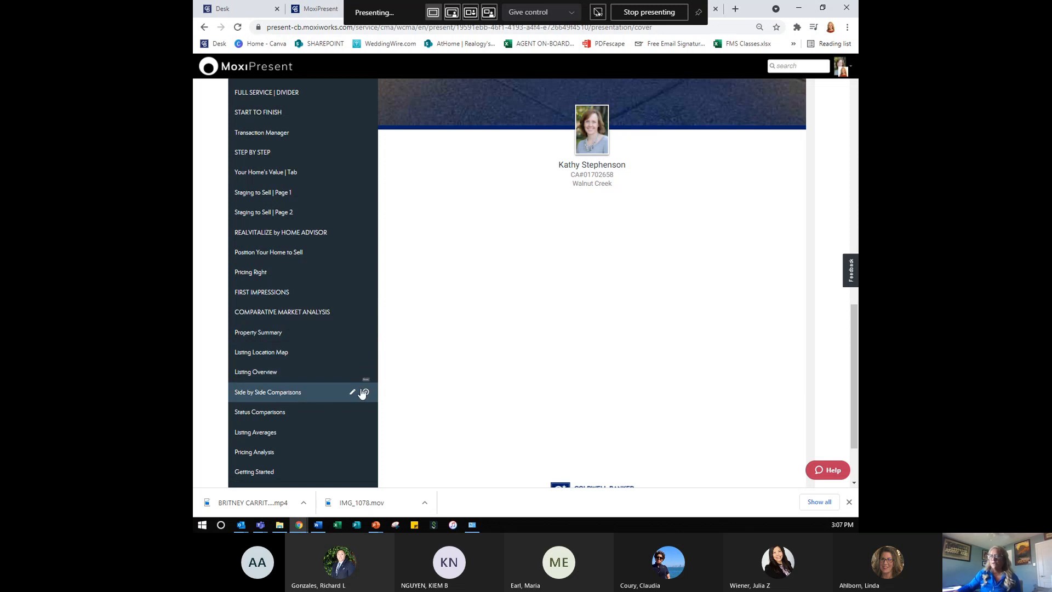
click(353, 394)
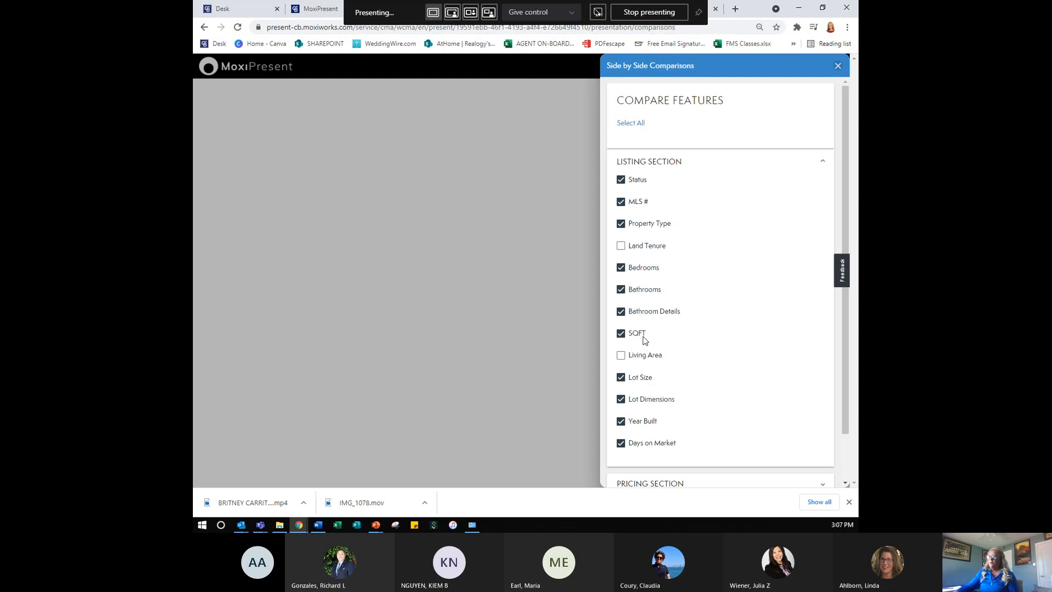
scroll(712, 301, down, 1)
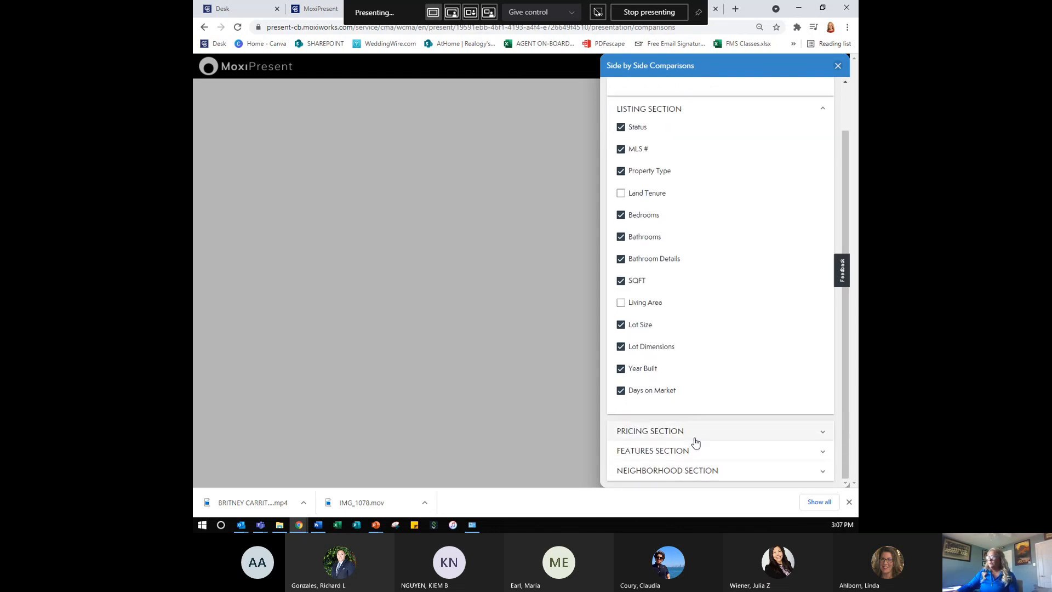
click(836, 65)
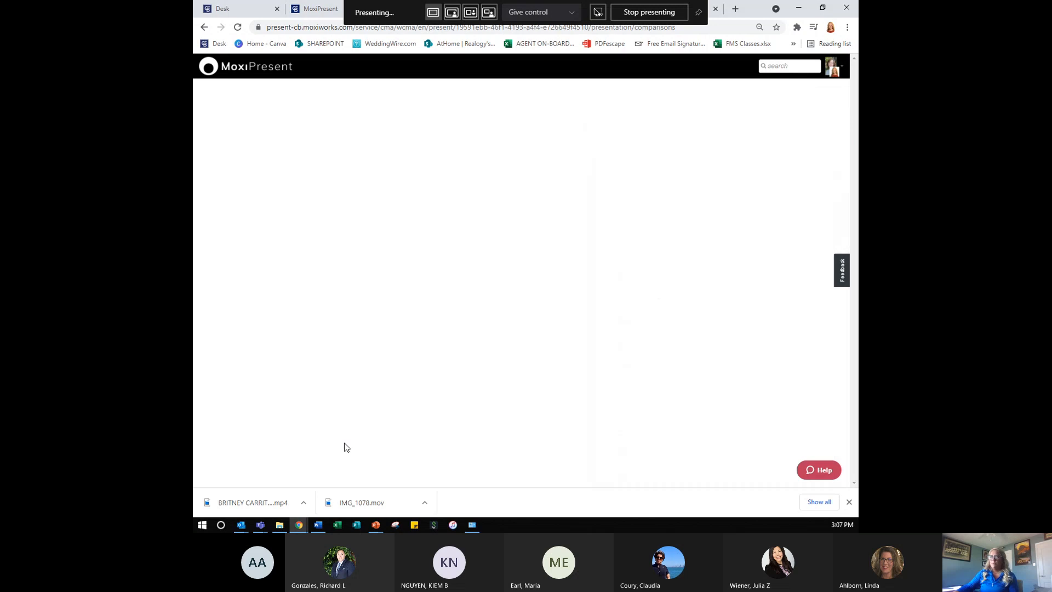
- Scroll down the Presentation sidebar and select the Listing Overview page
scroll(312, 418, down, 8)
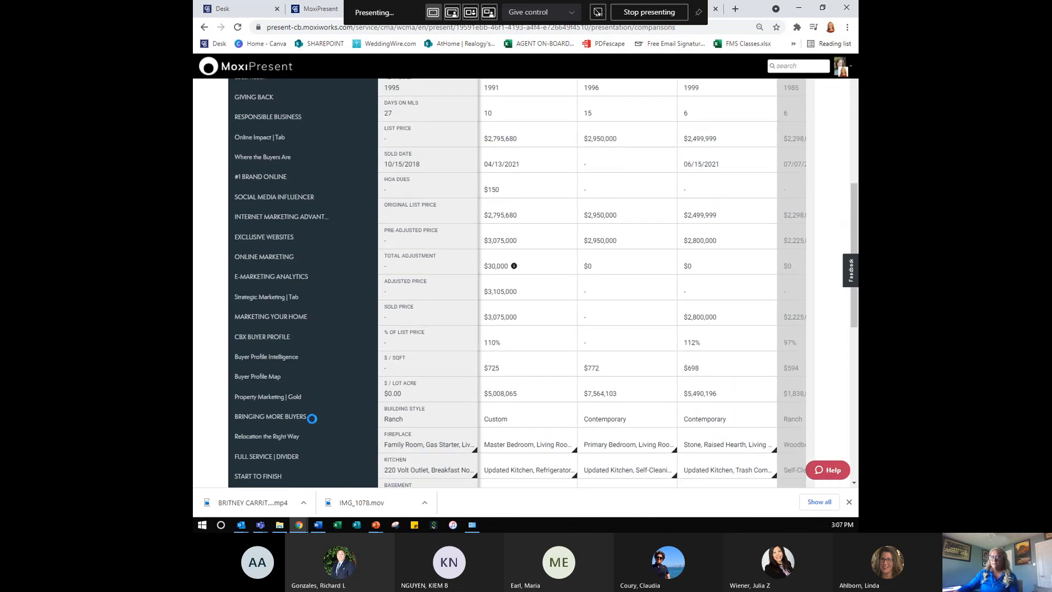
scroll(311, 418, down, 5)
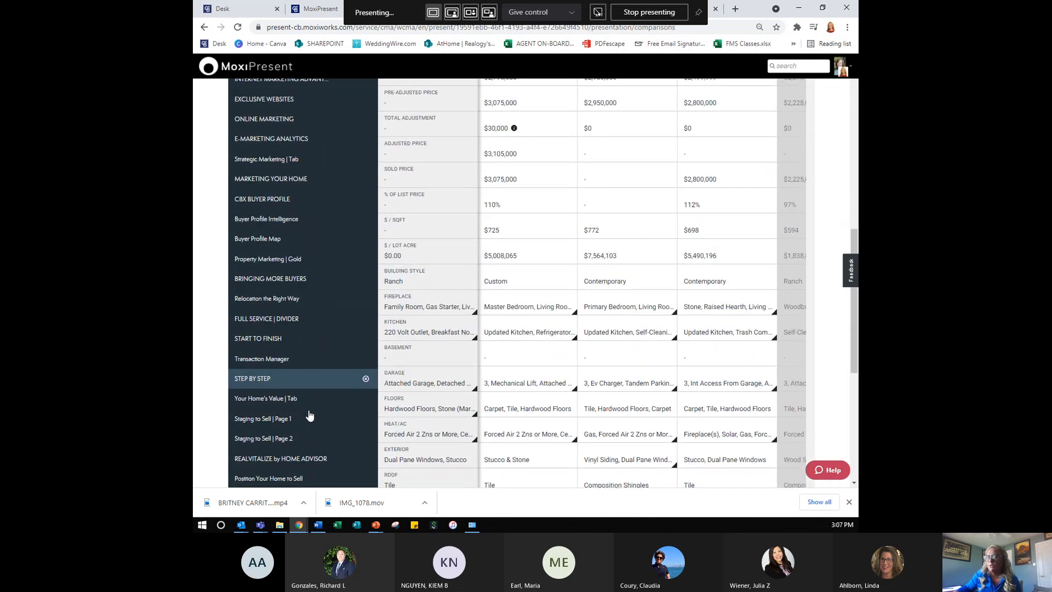
scroll(309, 416, down, 6)
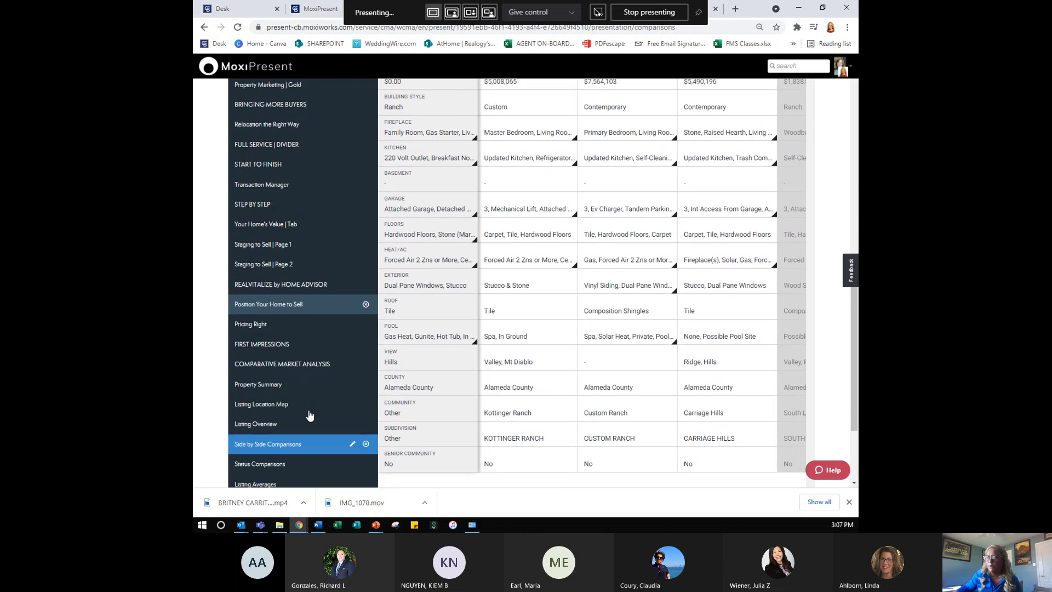
scroll(309, 416, down, 2)
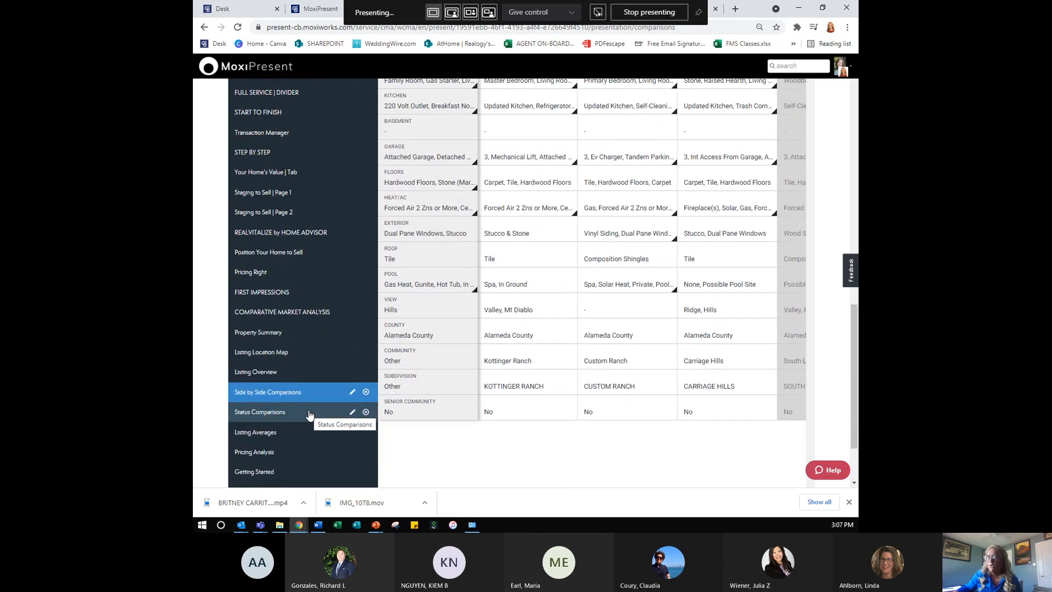
click(304, 374)
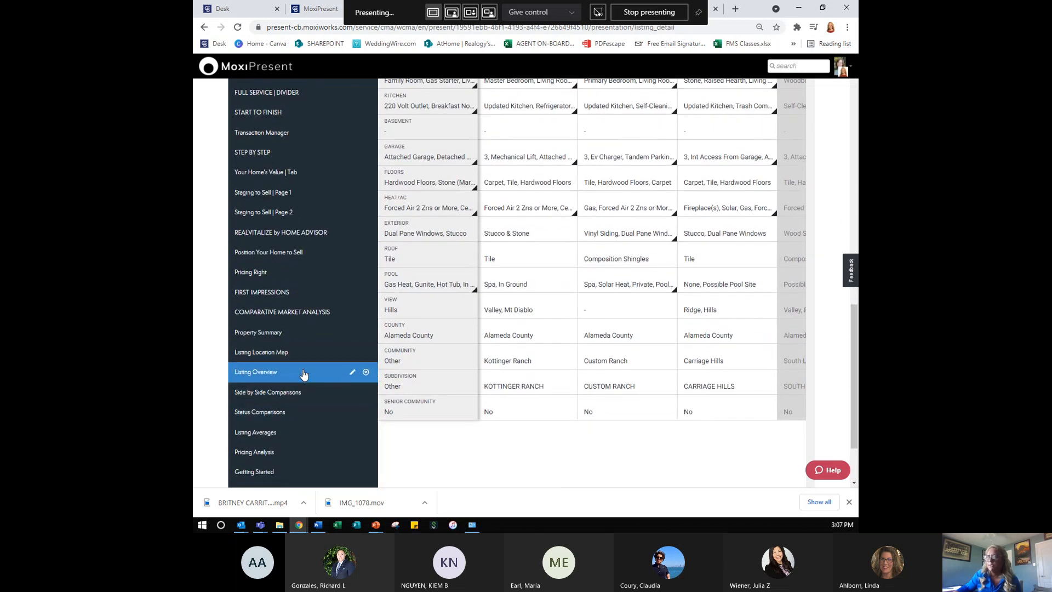
- Keep Listing Overview's photo section on and raise the photos-per-listing slider to several
click(351, 372)
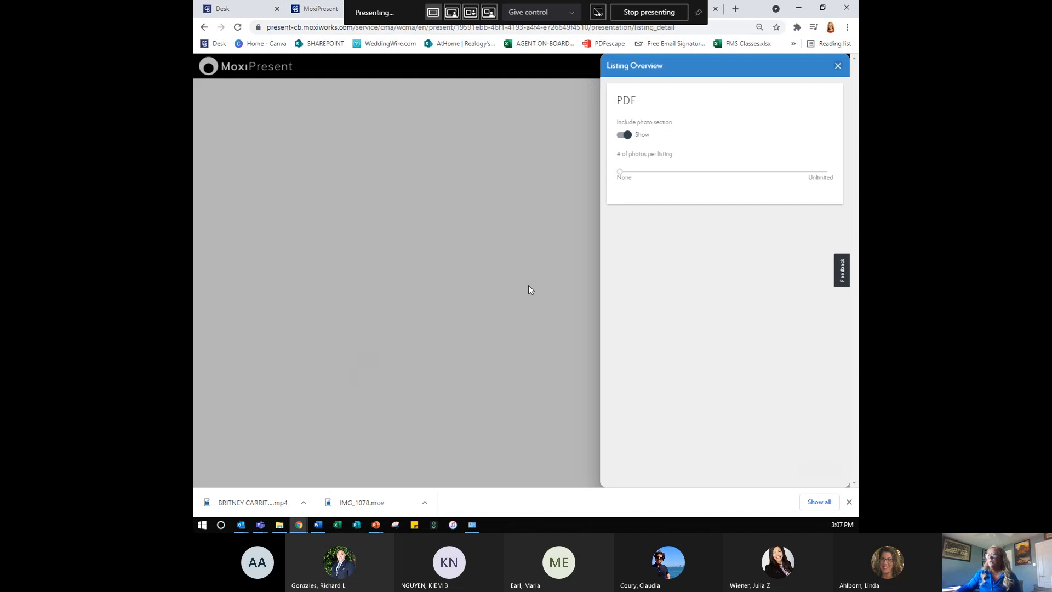
key(ctrl)
key(ctrl)
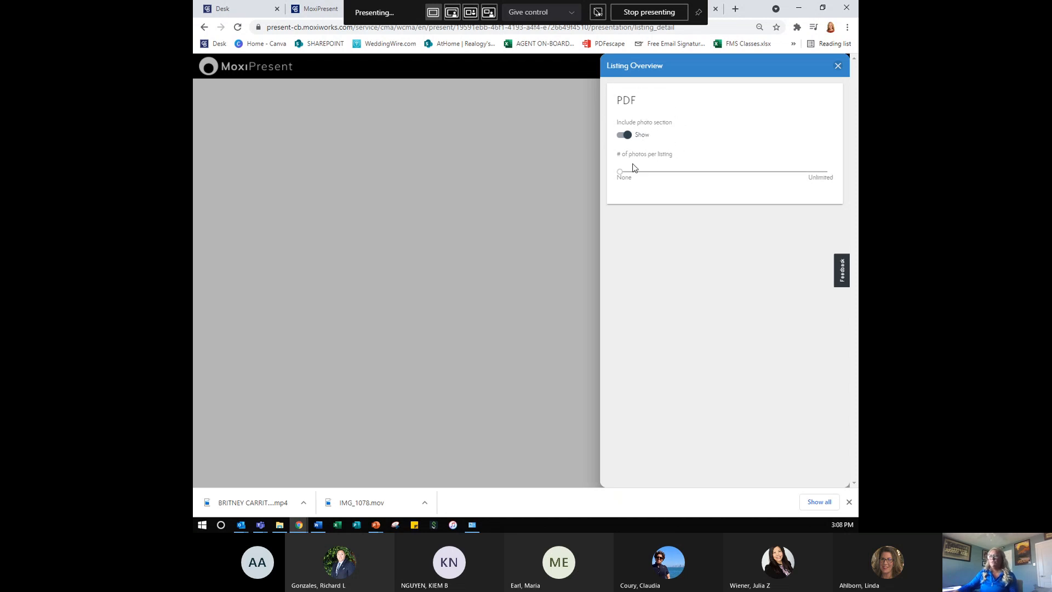
click(625, 136)
click(625, 136)
drag(620, 172, 638, 173)
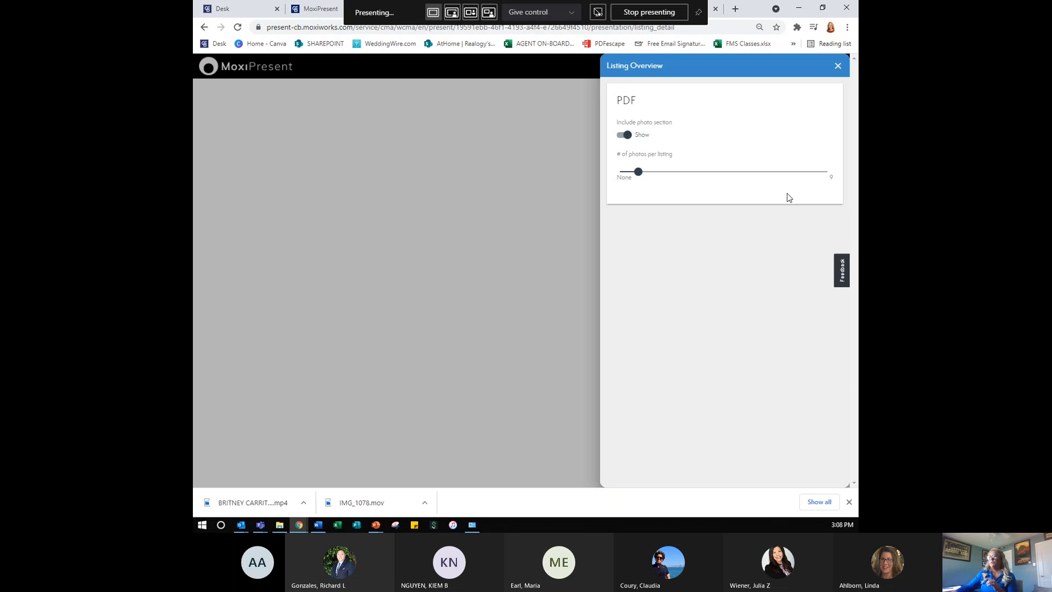
click(838, 65)
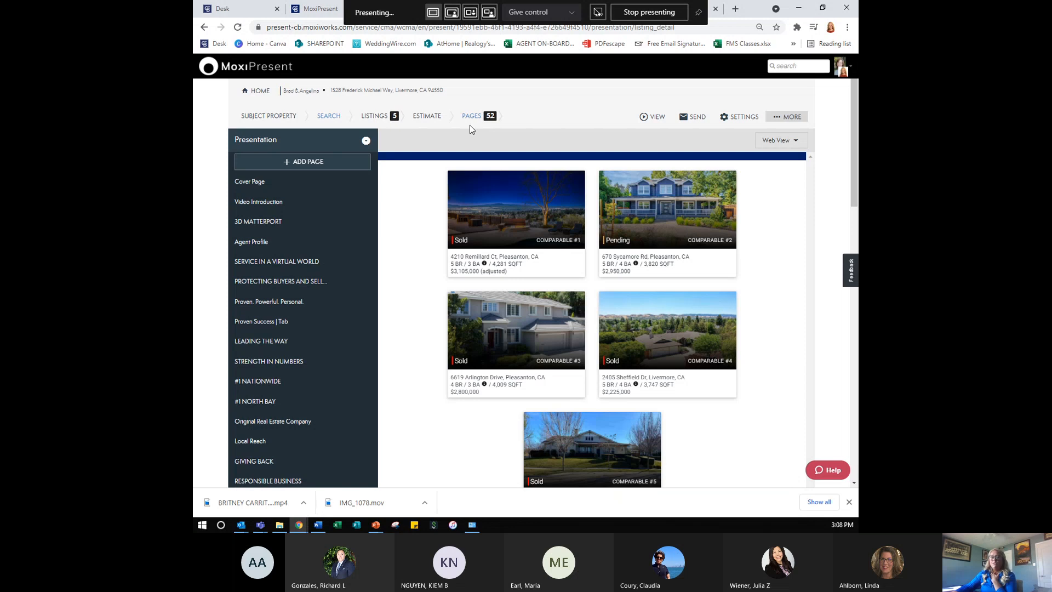
- Save the presentation as a Seller template with custom title '2021 Gold LP'
scroll(338, 365, down, 12)
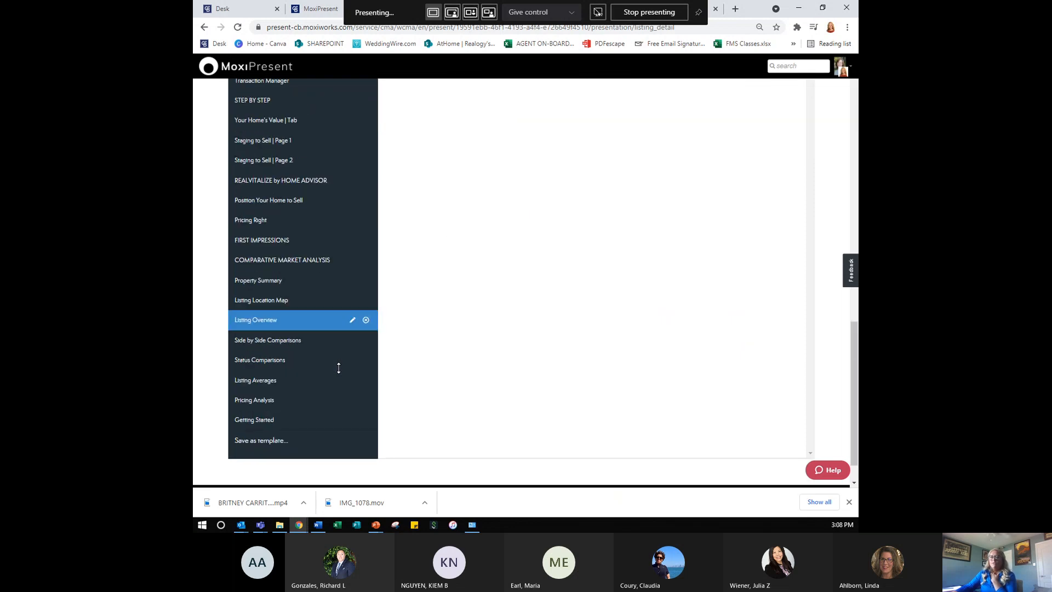
scroll(340, 366, down, 1)
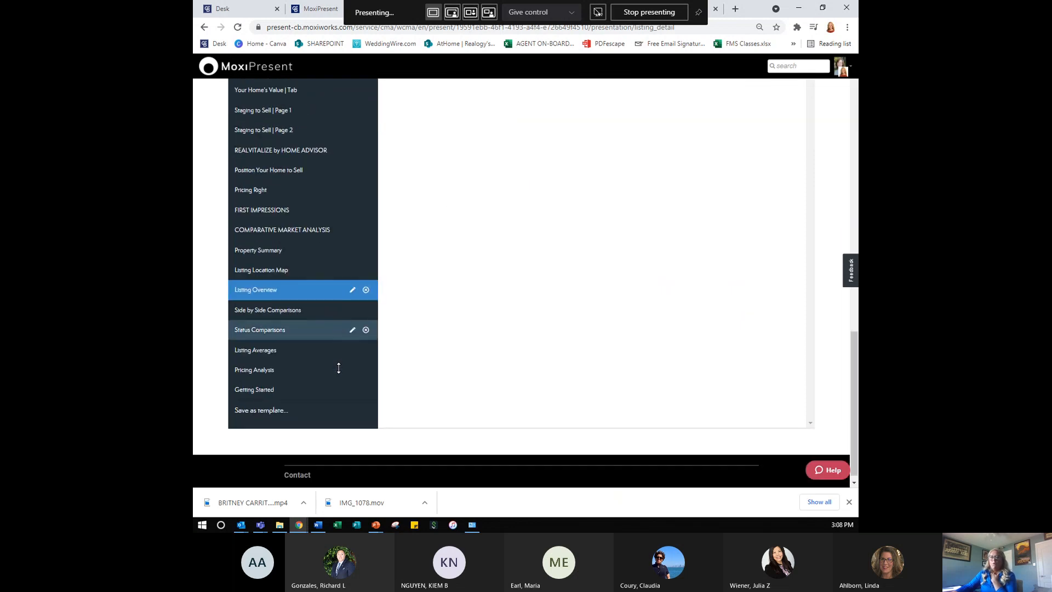
click(261, 403)
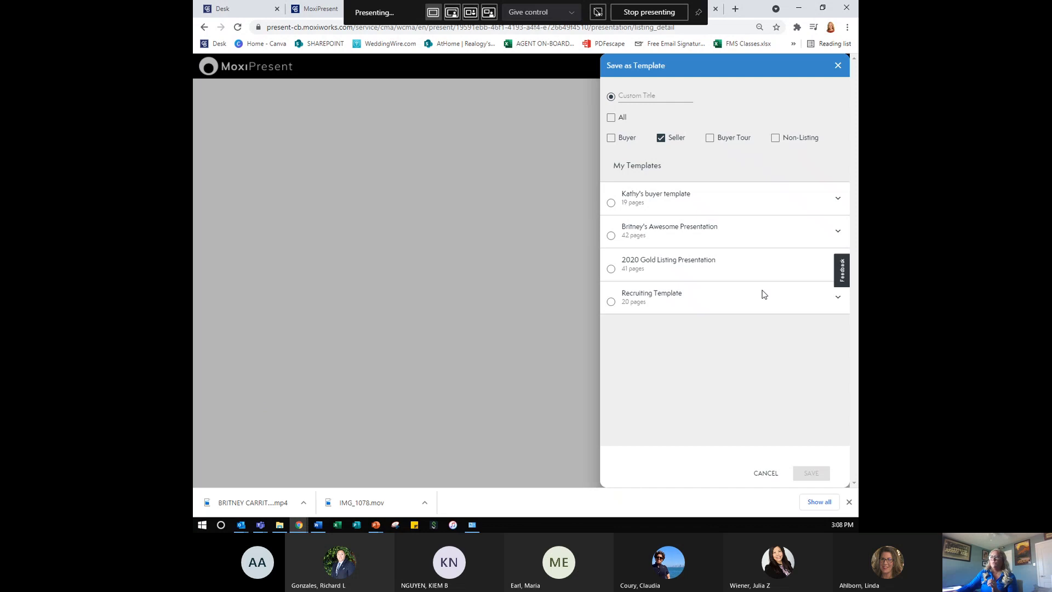
click(712, 265)
click(642, 93)
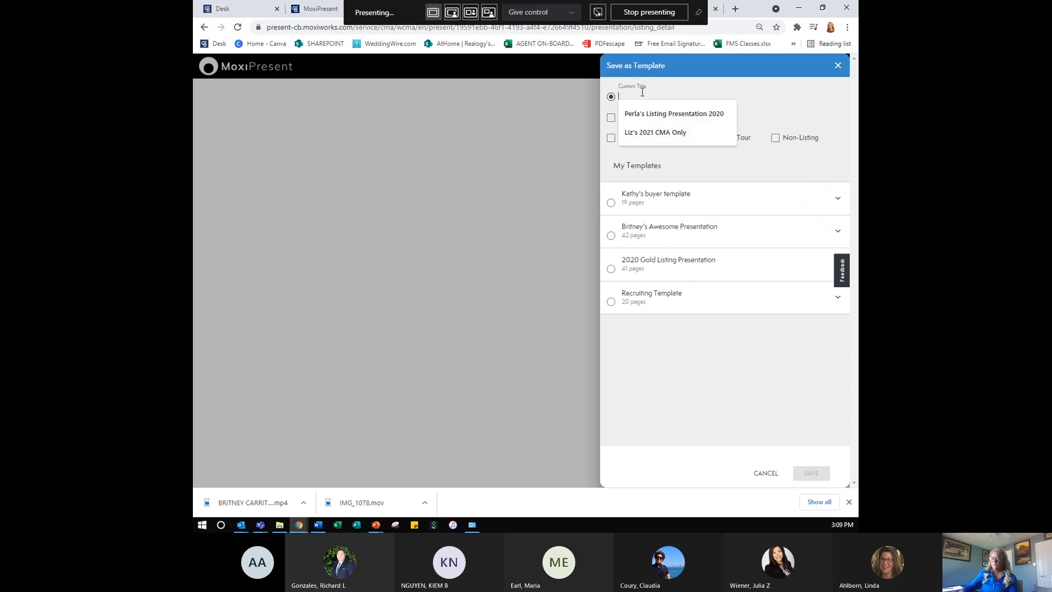
text(2021)
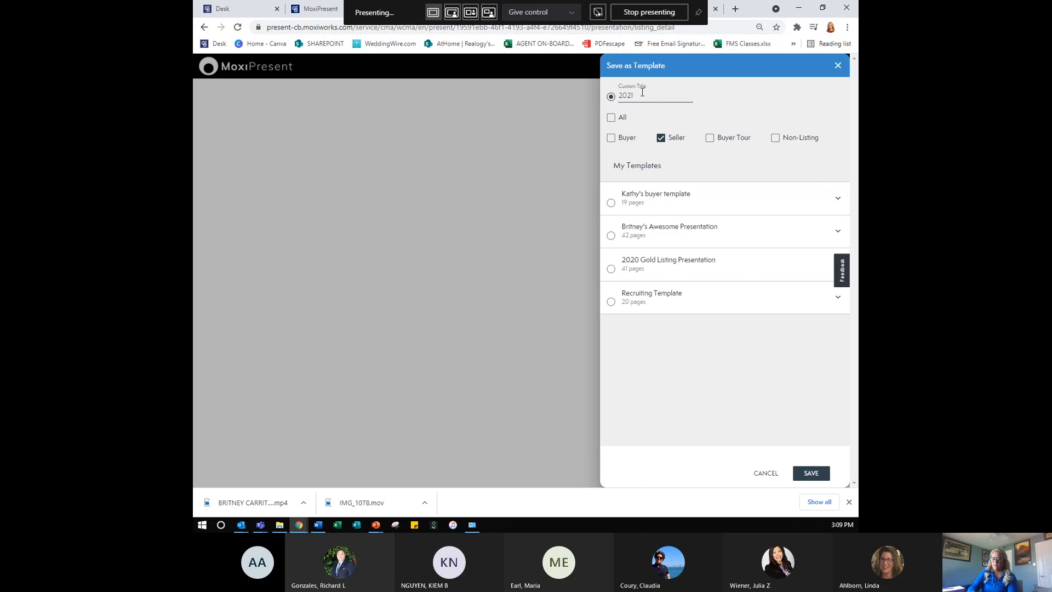
text( Gold)
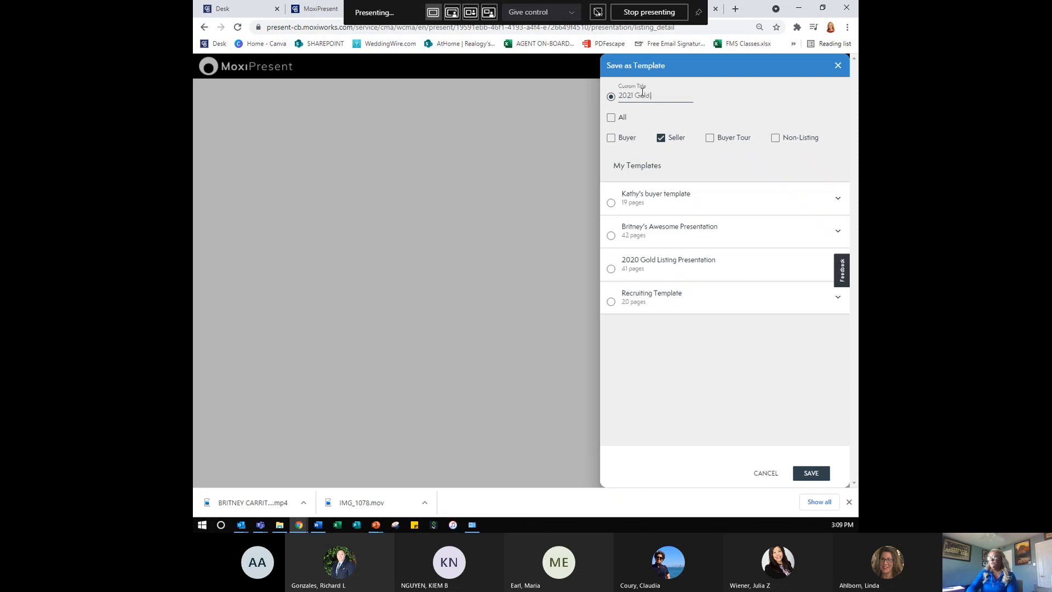
text( LP)
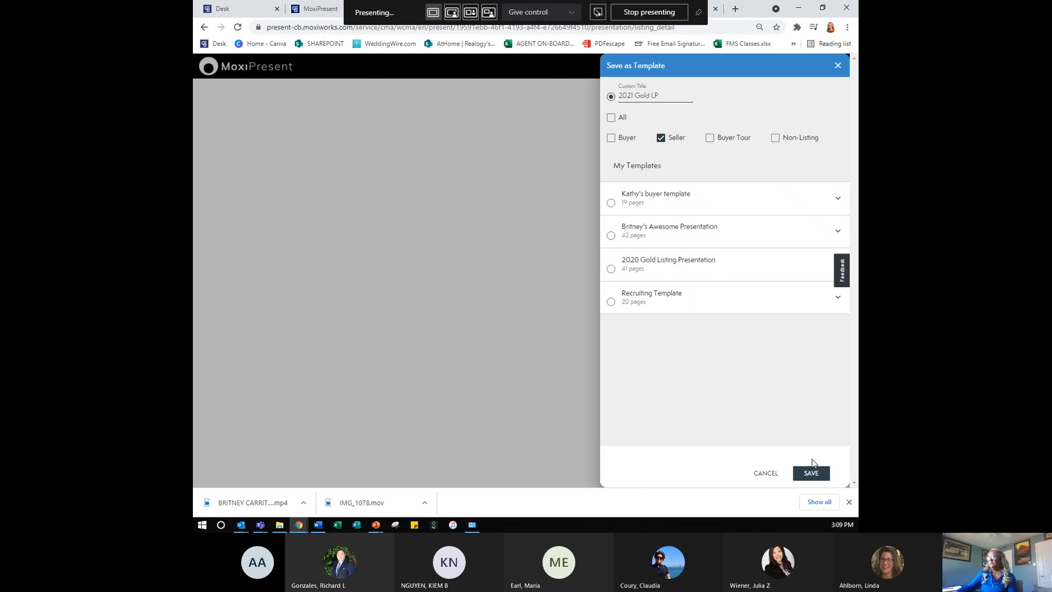
click(810, 474)
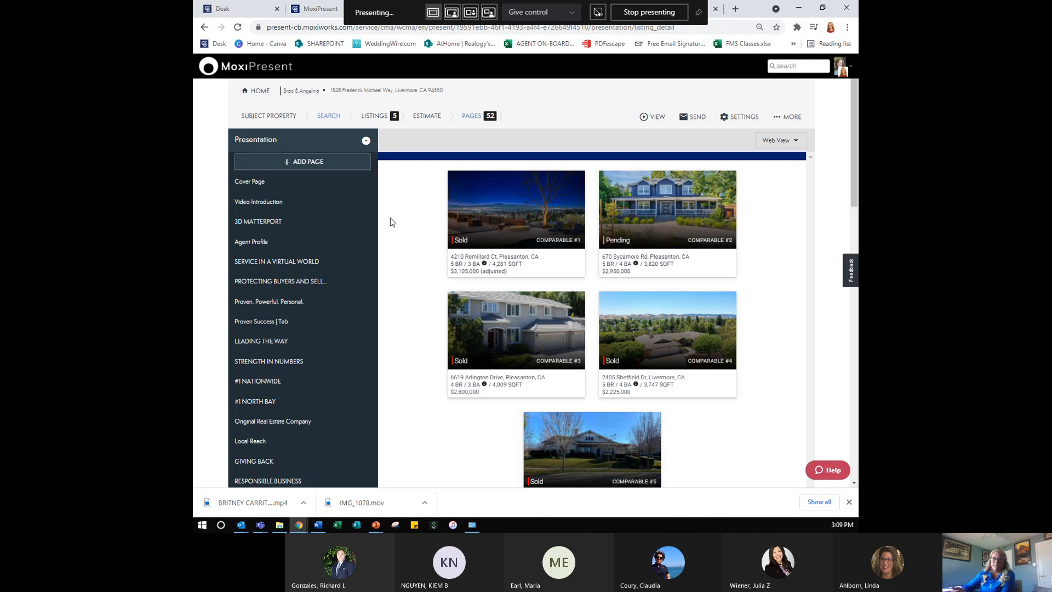
- Open the seller presentation's More menu to show sharing, quick flyer and assign-to-agent actions
scroll(390, 218, down, 1)
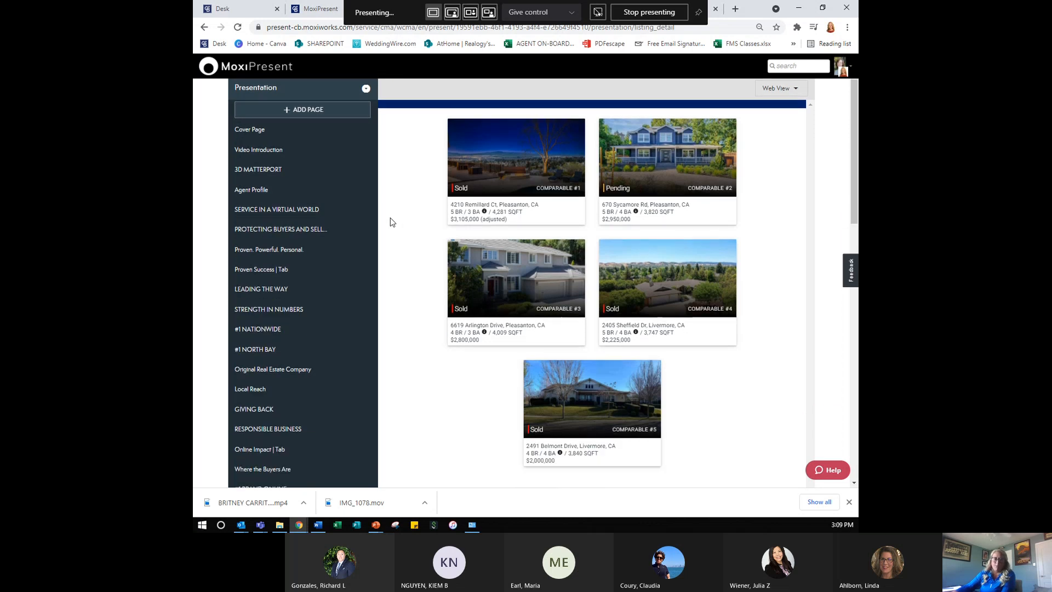
scroll(380, 265, up, 1)
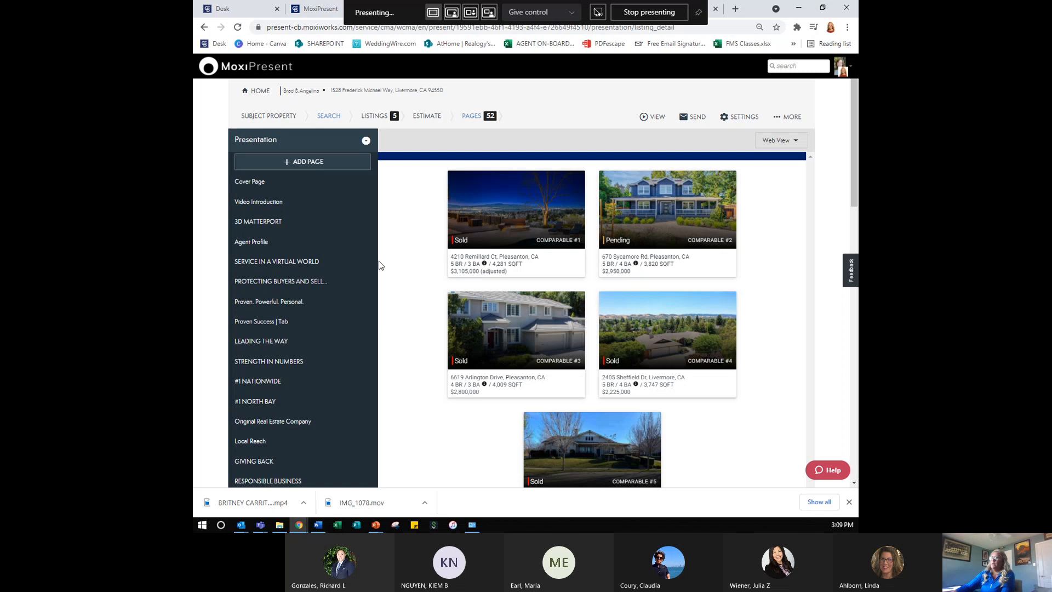
click(793, 118)
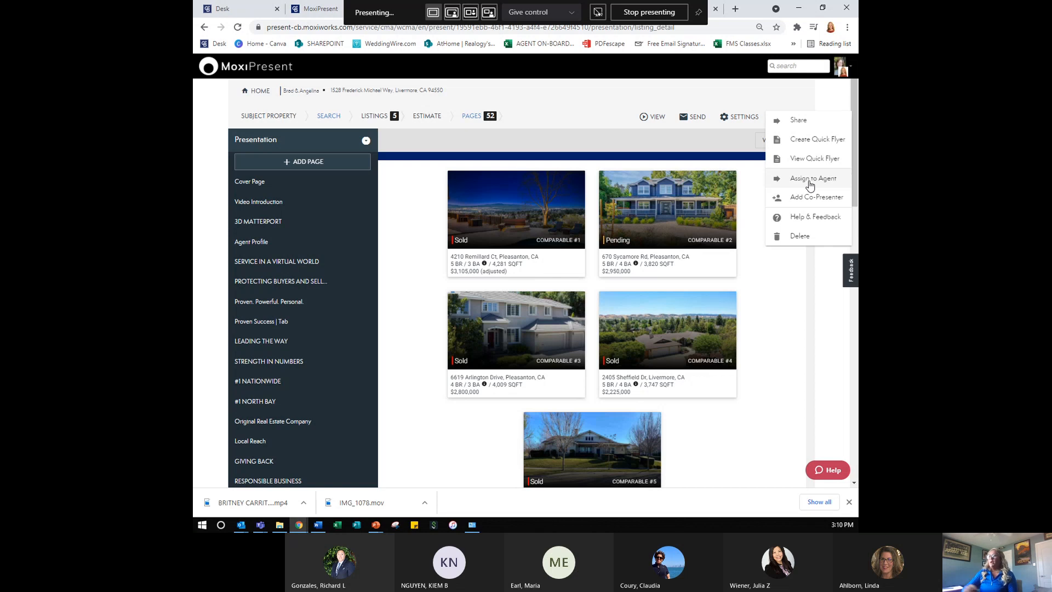
- Close the More menu and open the Email Presentation form for the seller presentation
click(615, 104)
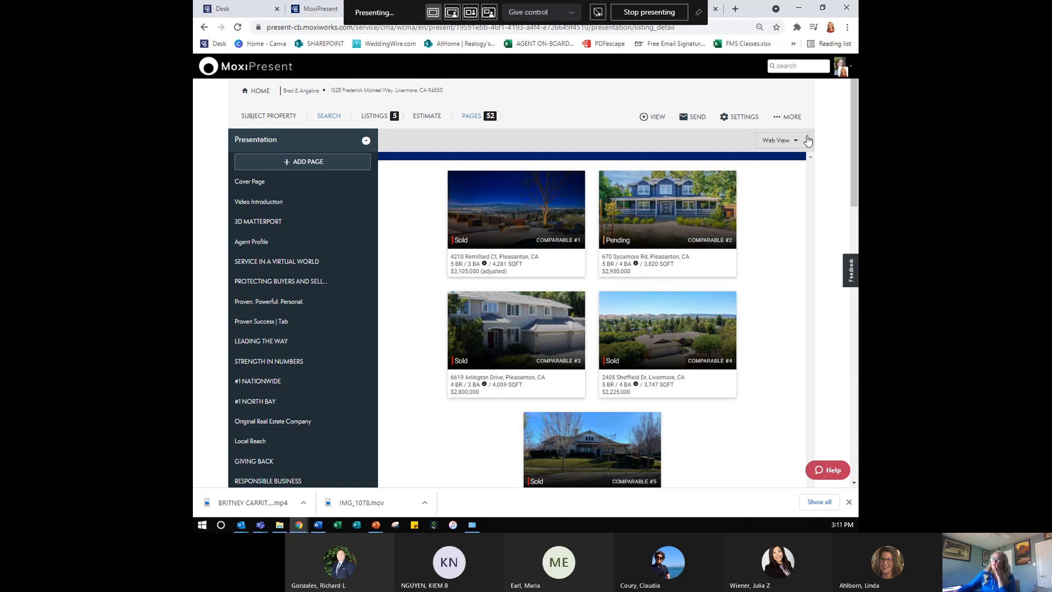
click(704, 118)
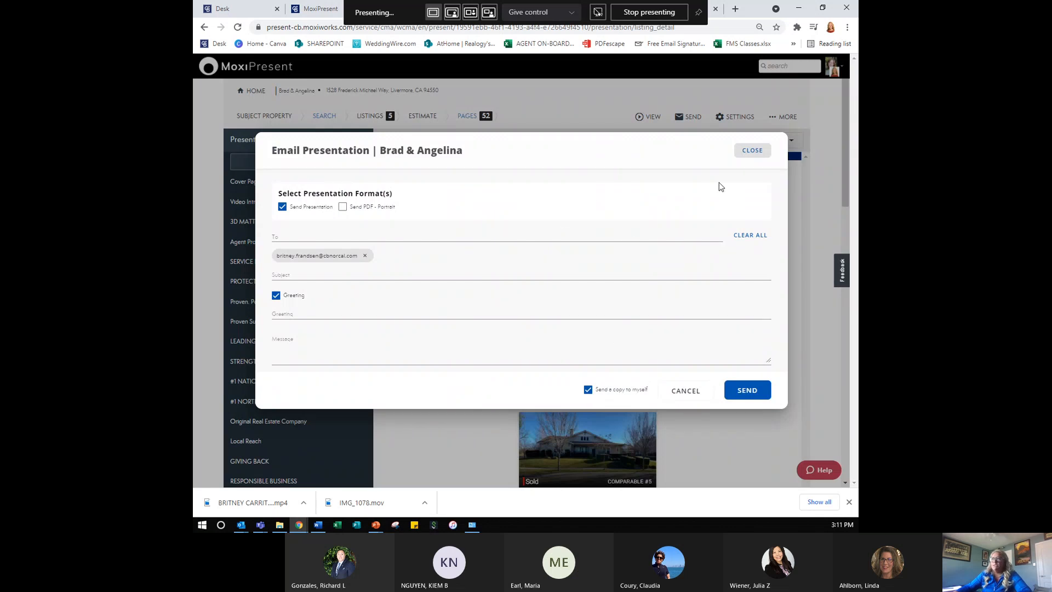
- Close the Email Presentation form to get back to the five-home Listing Overview page
click(752, 150)
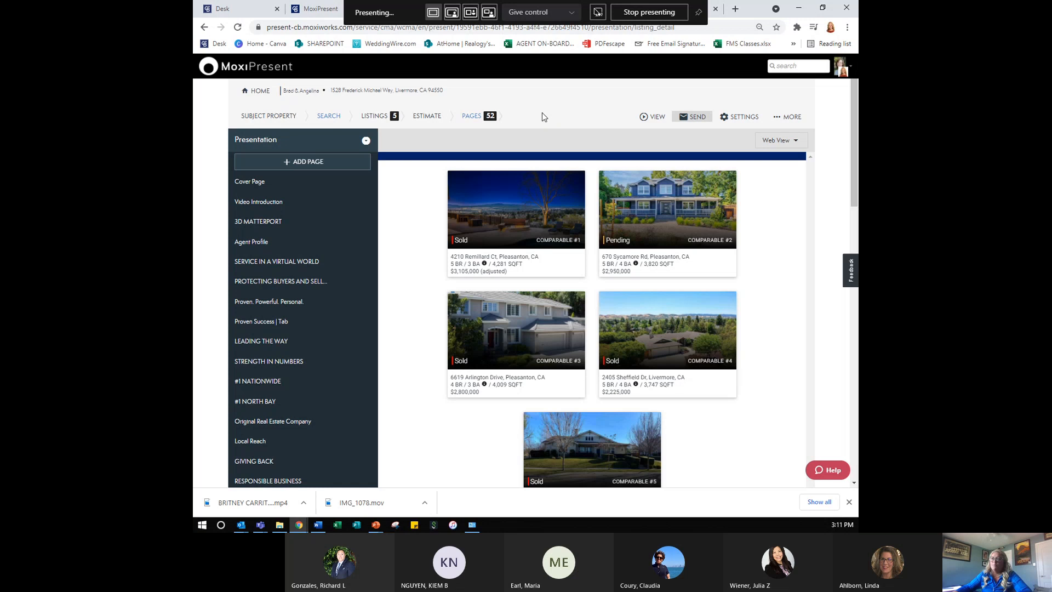
- From Home, open the buyer brochure on page 2 of My Presentations for editing
click(262, 98)
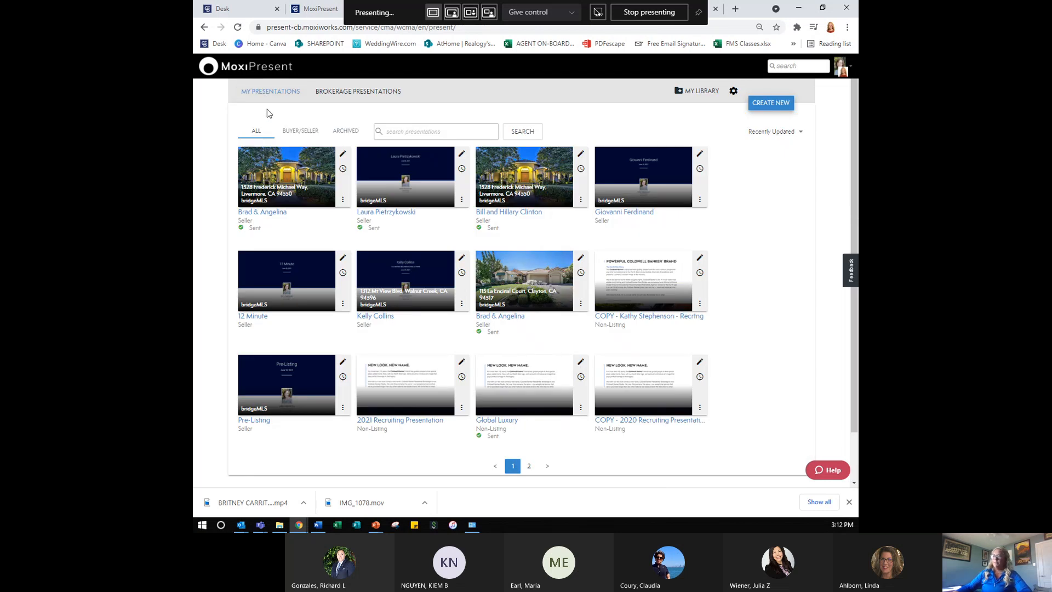
click(529, 466)
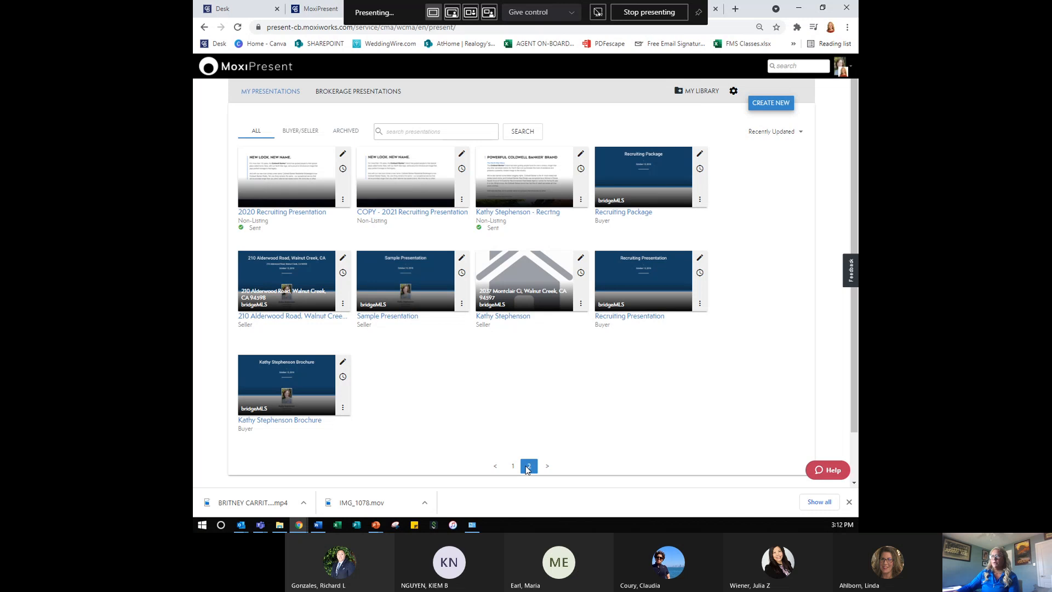
click(343, 363)
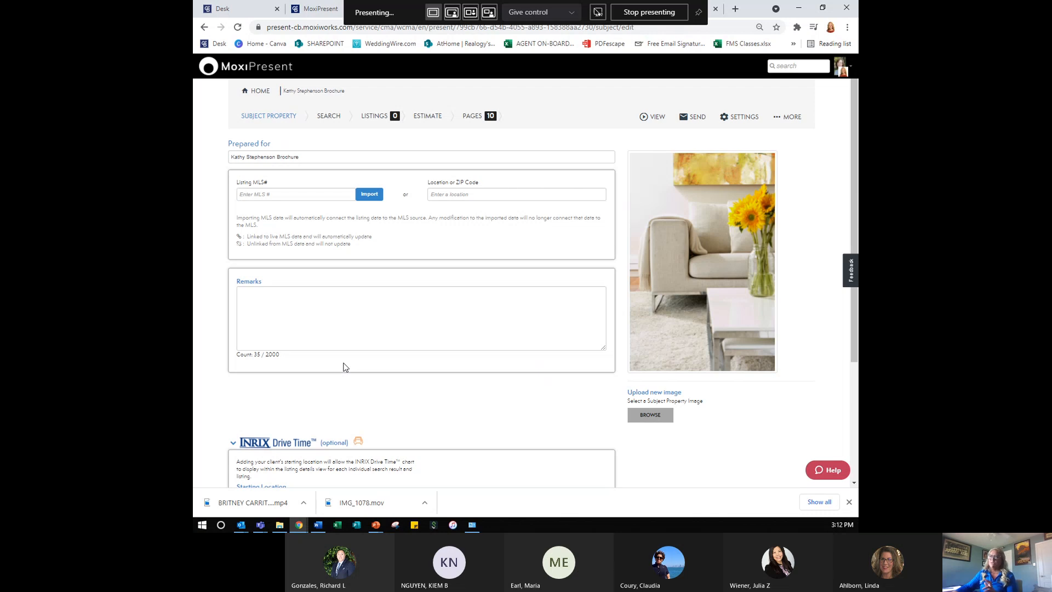
- Review the brochure's 10-page list, then return Home to My Presentations
click(469, 117)
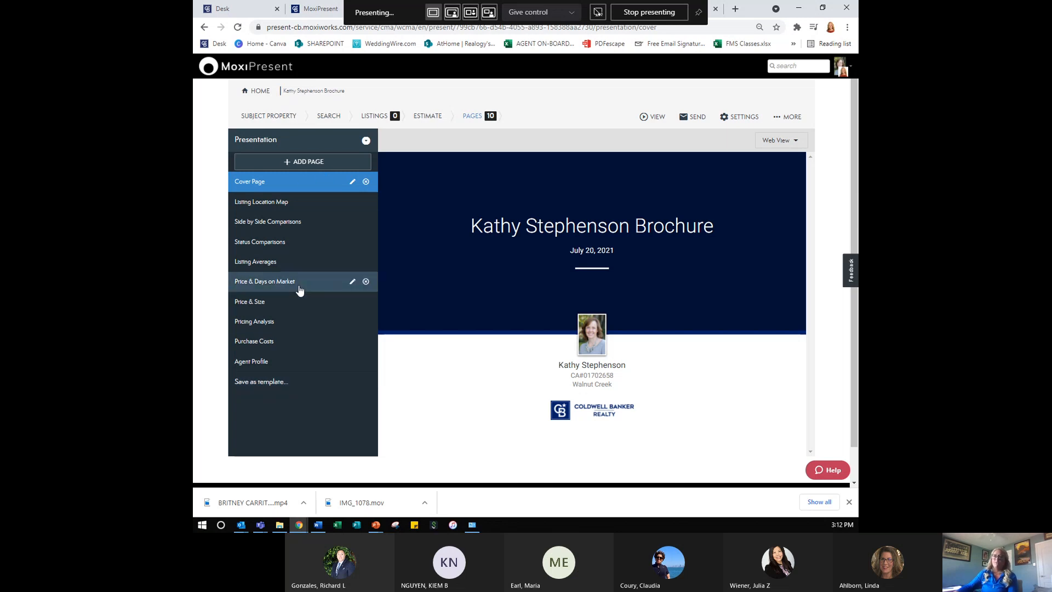
click(259, 94)
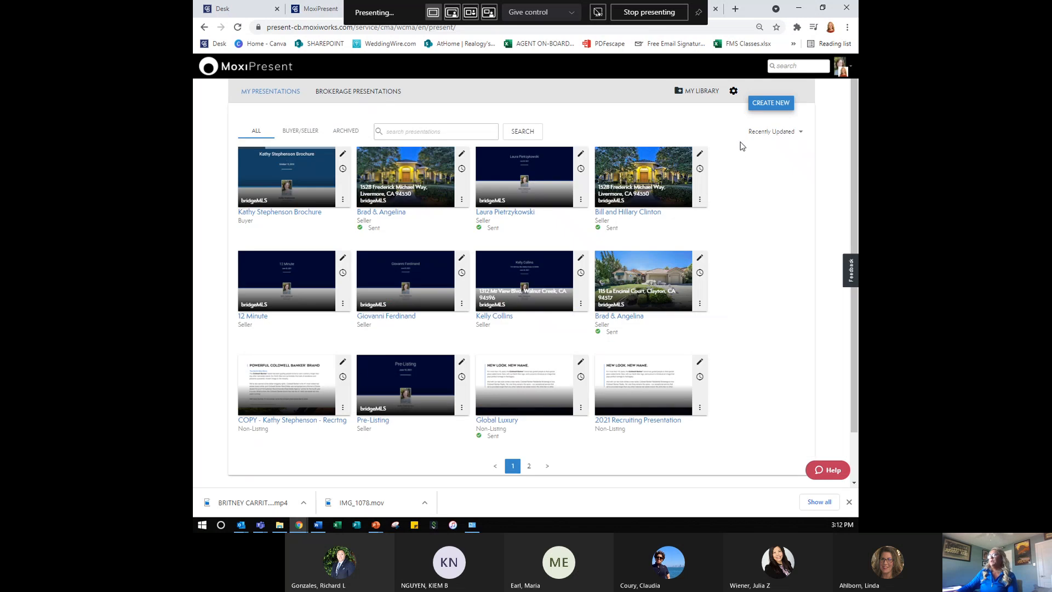
- Start a new Buyer presentation and browse the Brokerage Templates list
click(755, 106)
click(480, 256)
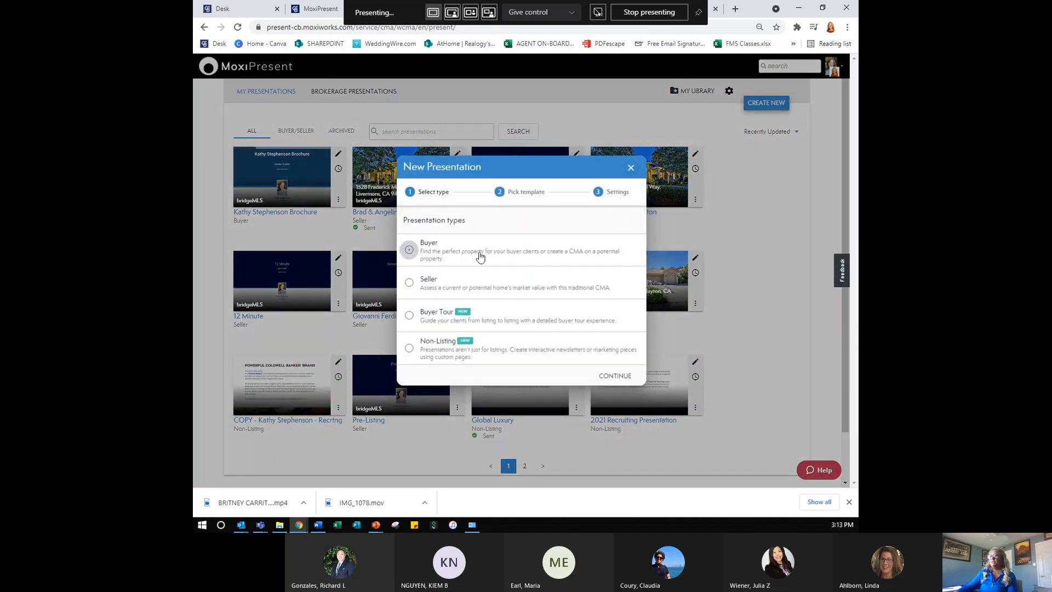
click(615, 375)
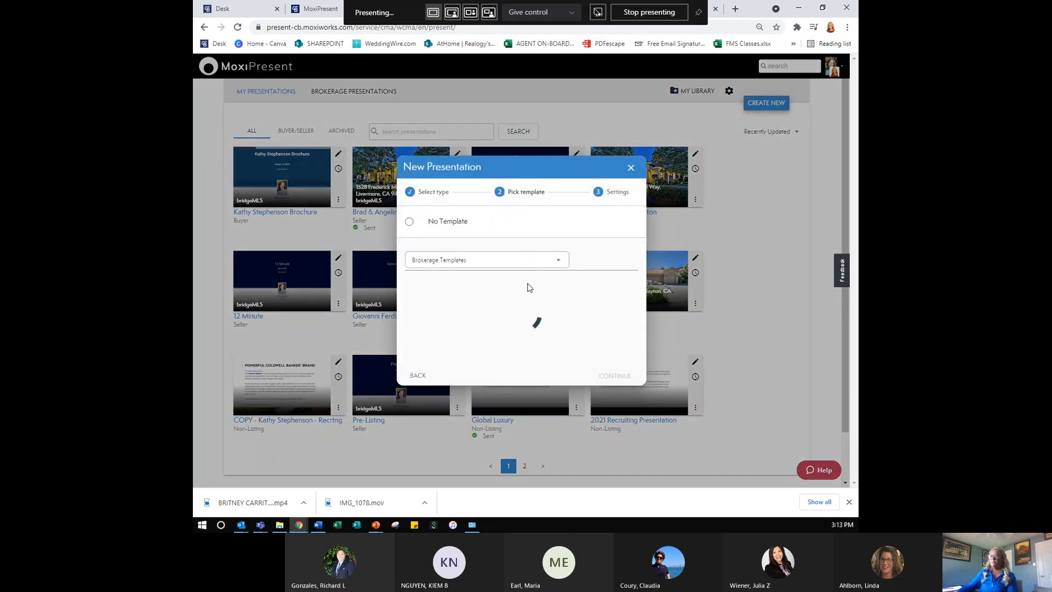
scroll(525, 296, down, 5)
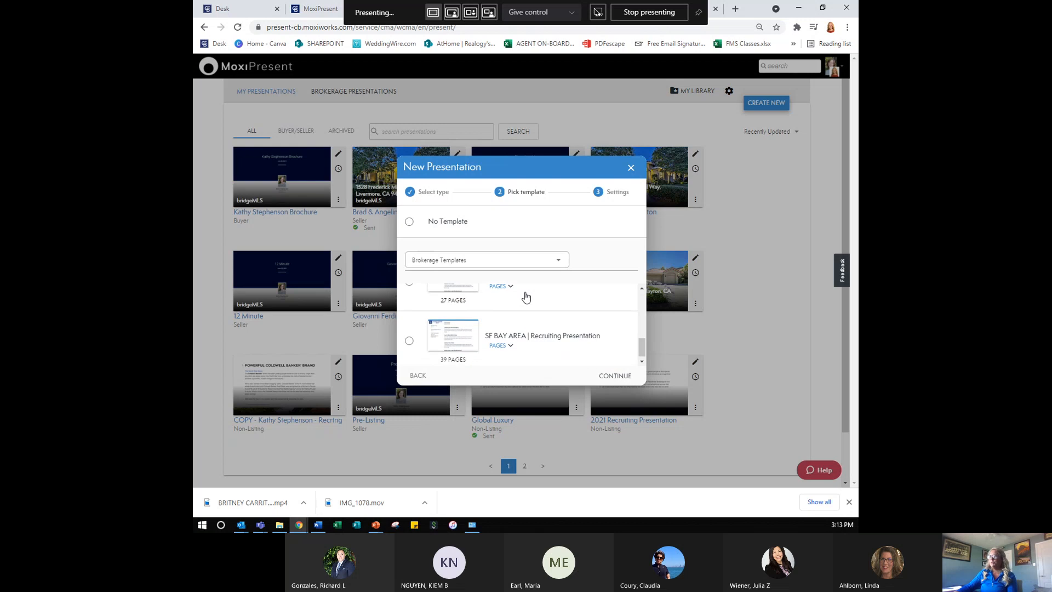
scroll(527, 331, up, 1)
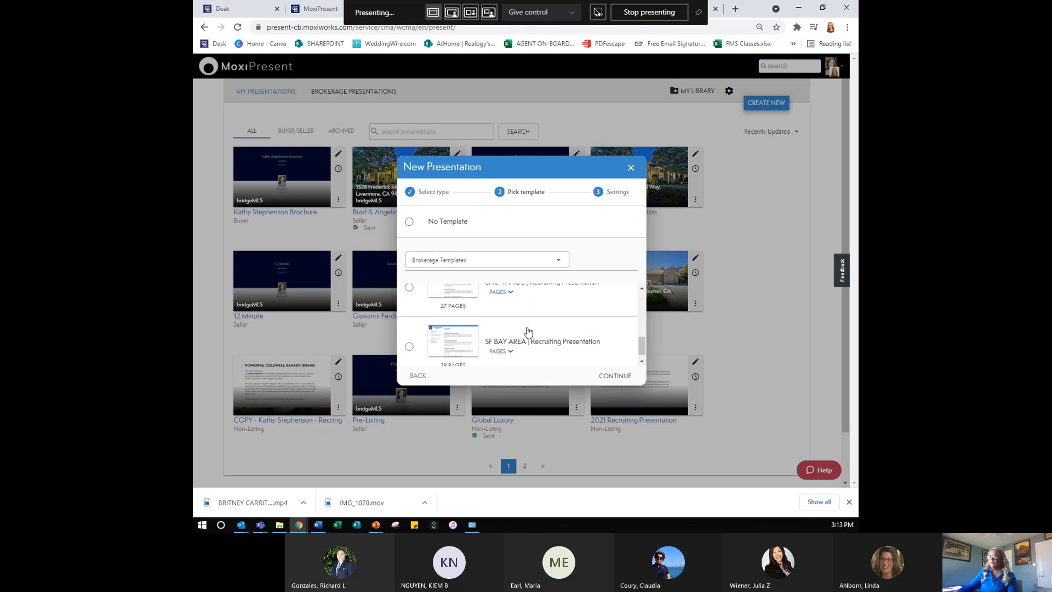
scroll(527, 331, up, 2)
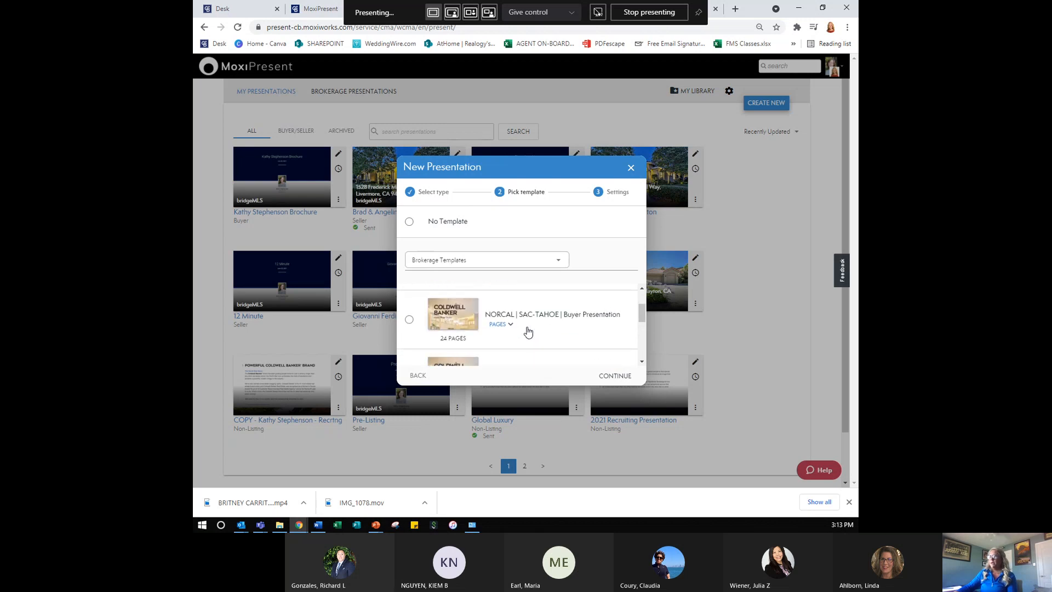
scroll(527, 331, up, 1)
scroll(528, 331, down, 4)
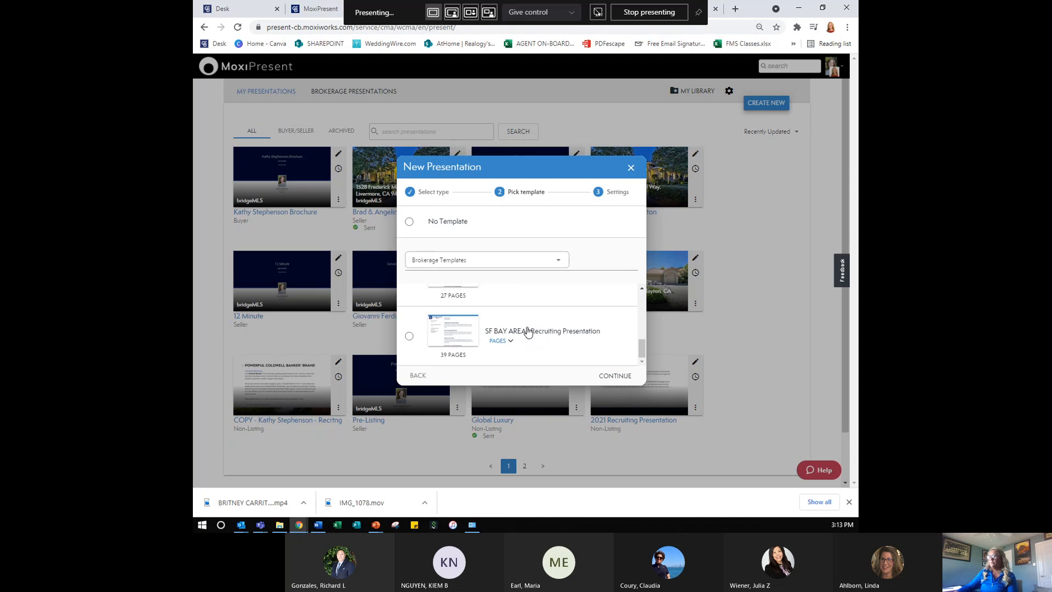
scroll(526, 338, up, 1)
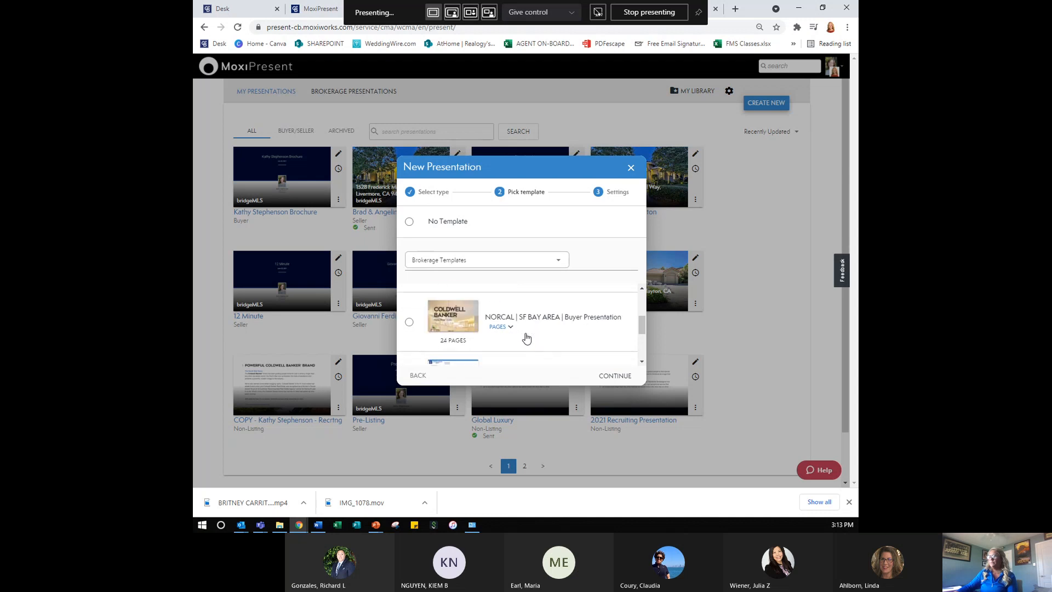
- Pick NORCAL | SF BAY AREA | Buyer Presentation, enter the buyer clients' names as Prepared for, and create it
click(528, 326)
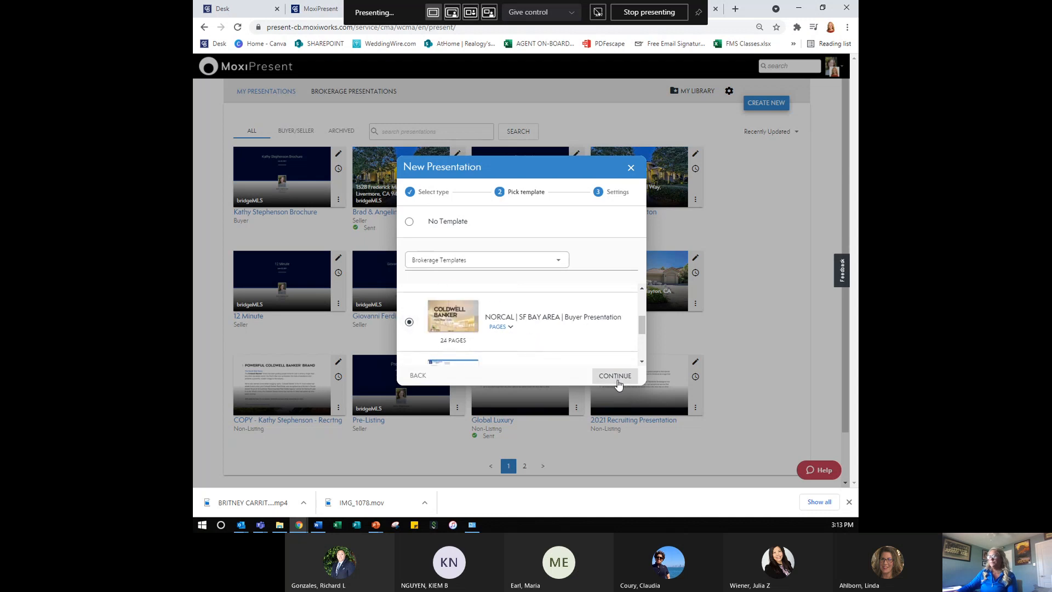
click(617, 376)
click(538, 224)
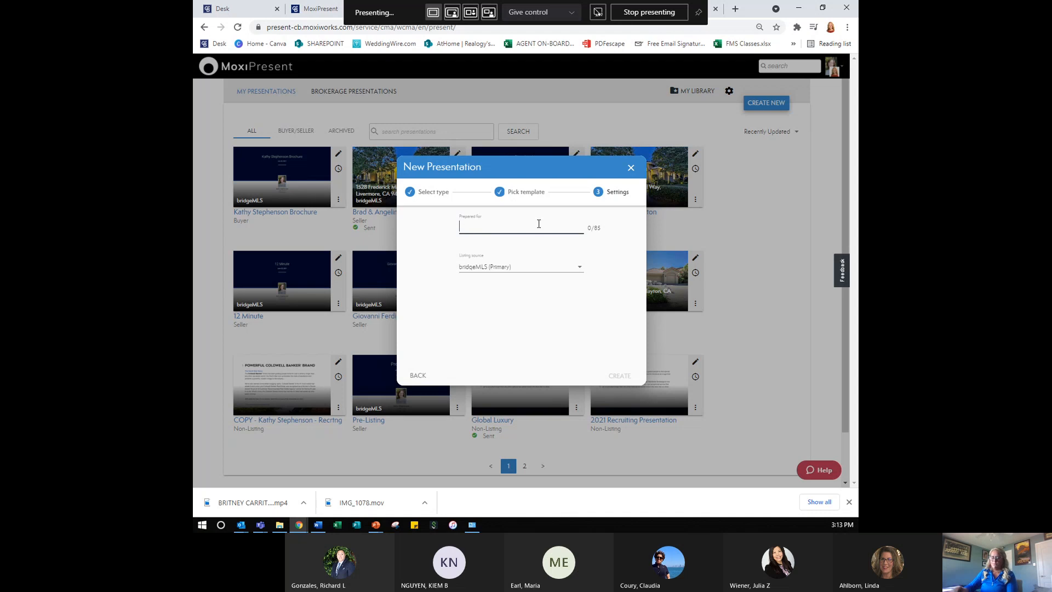
text(Brad)
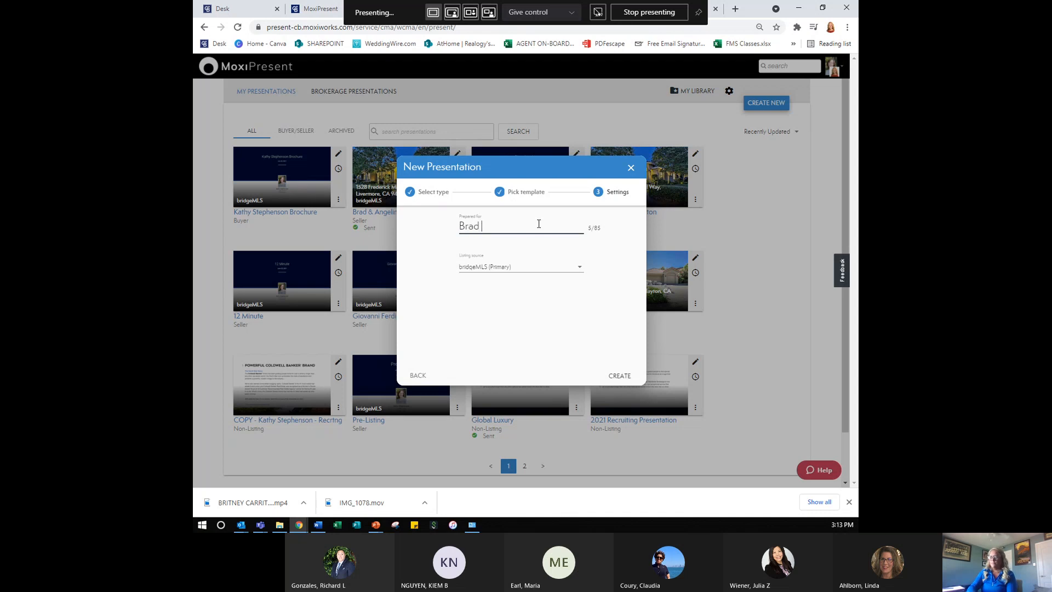
text( & Angelina)
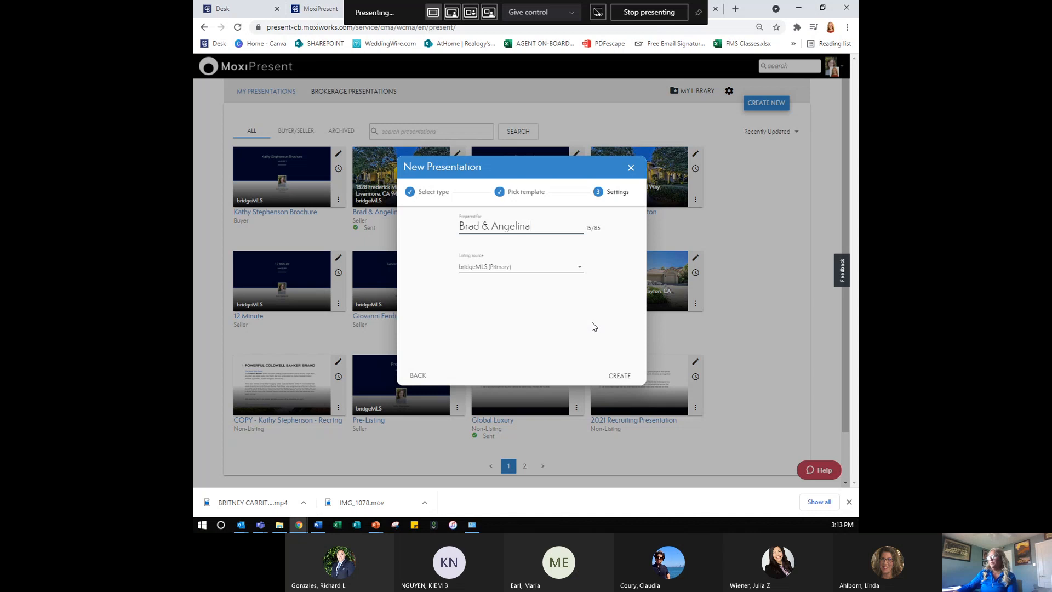
click(620, 376)
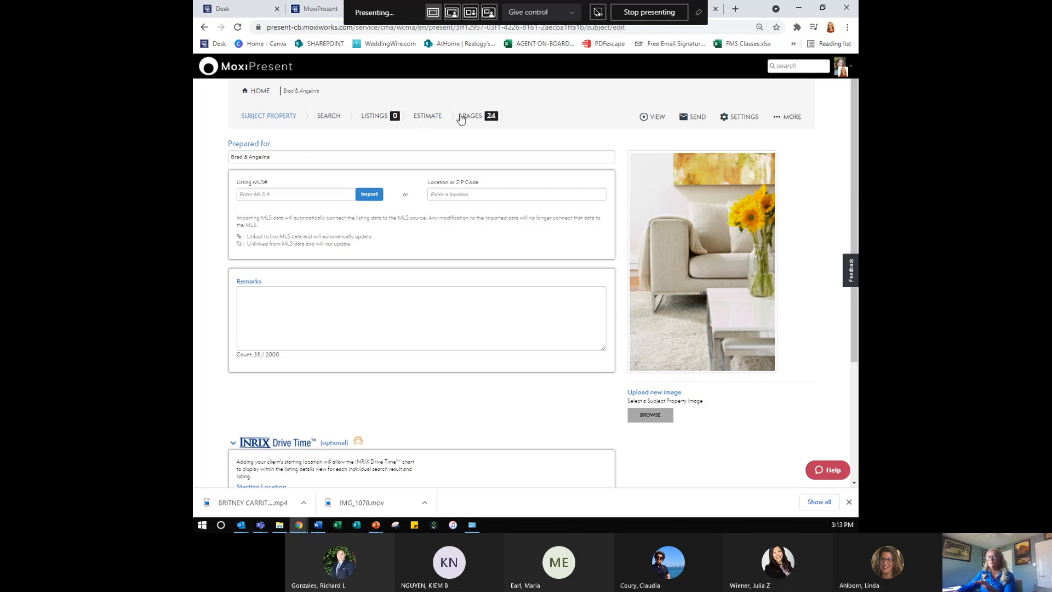
- In the 24-page list, preview Home Preferences and bring up the + Add Page choices
click(463, 120)
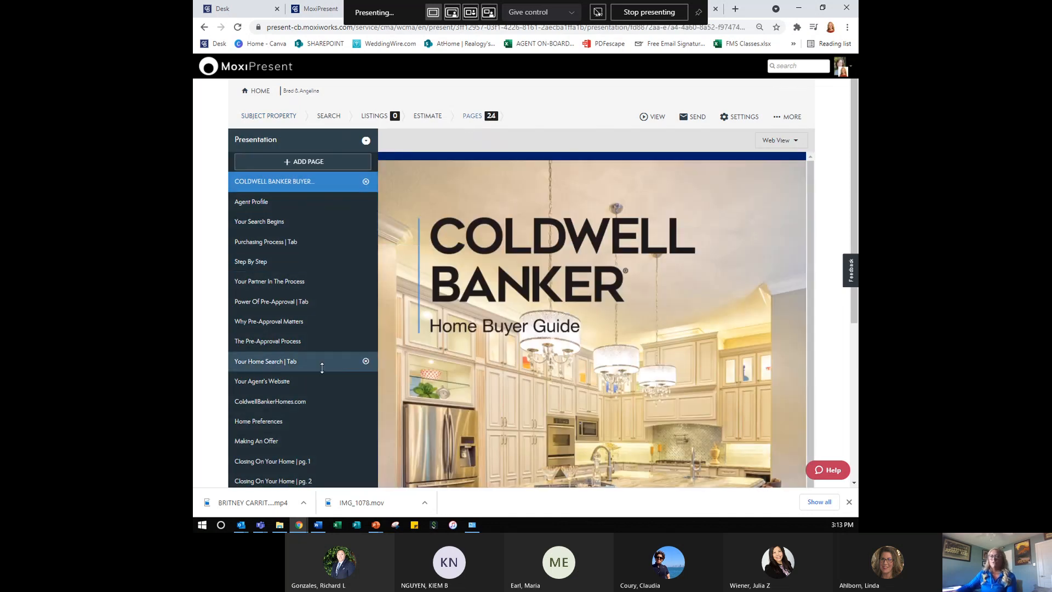
scroll(322, 368, down, 1)
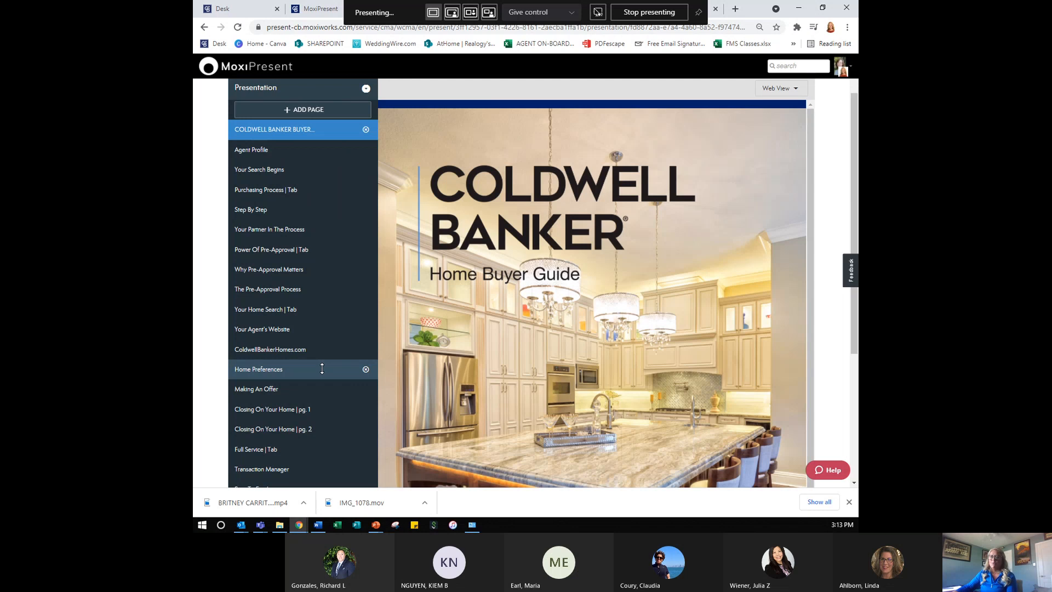
click(306, 378)
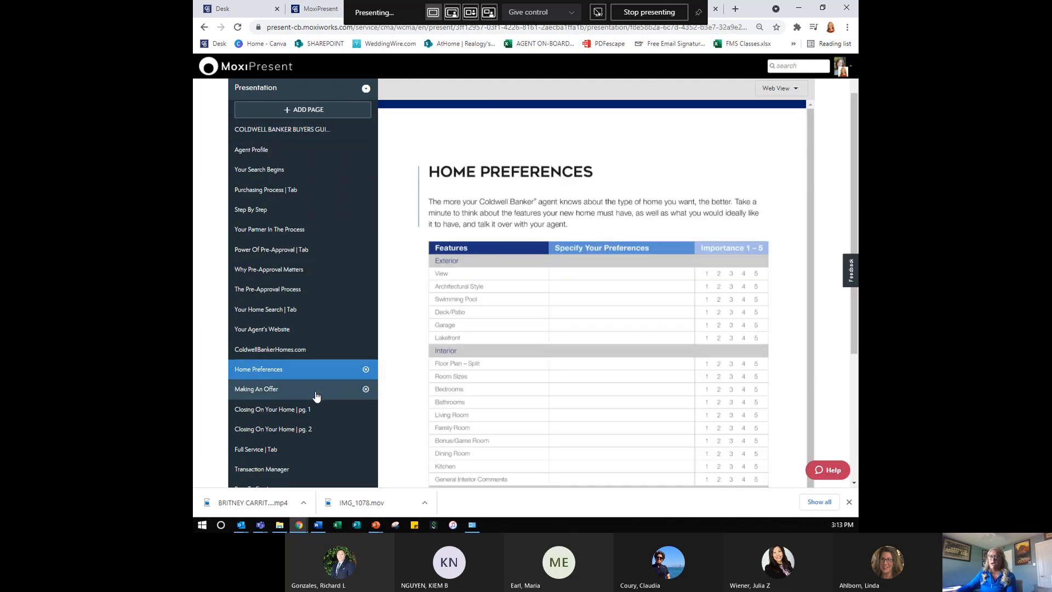
scroll(325, 403, up, 1)
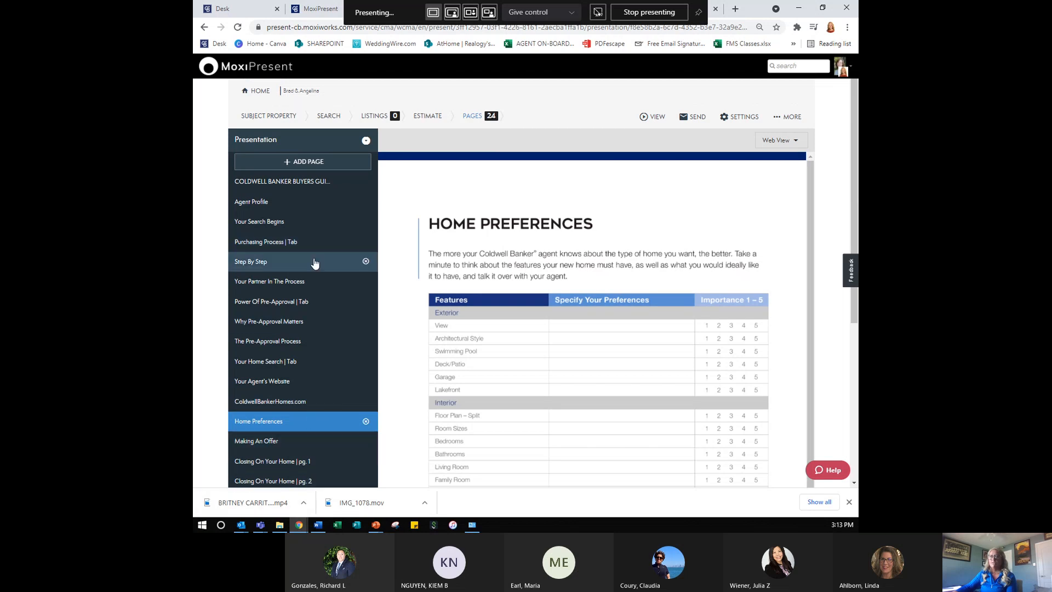
click(310, 162)
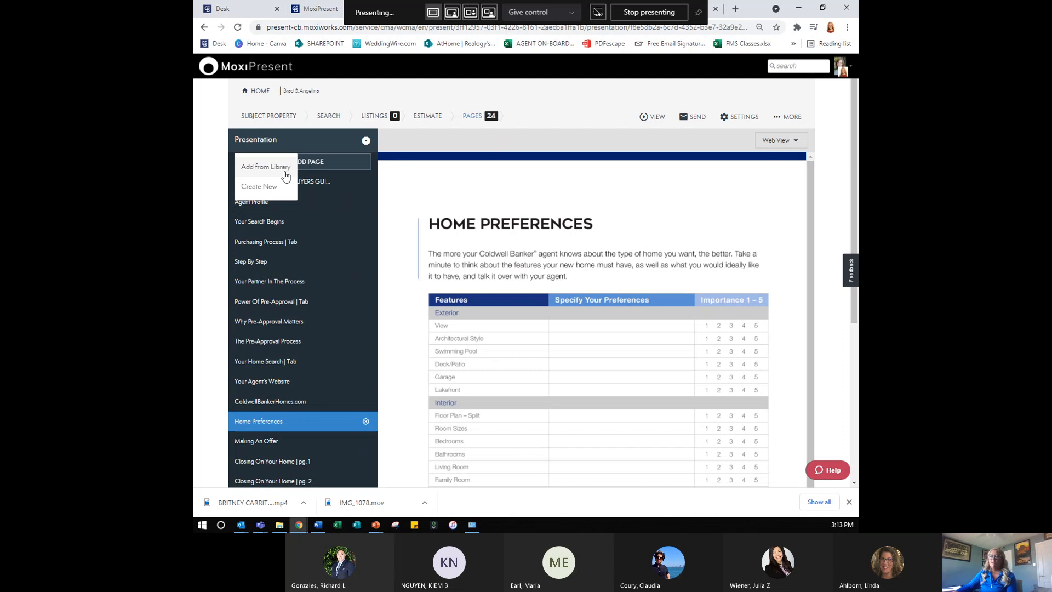
- Add Side by Side Comparisons, Status Comparisons and Listing Location Map from the library, reaching 27 pages
click(285, 172)
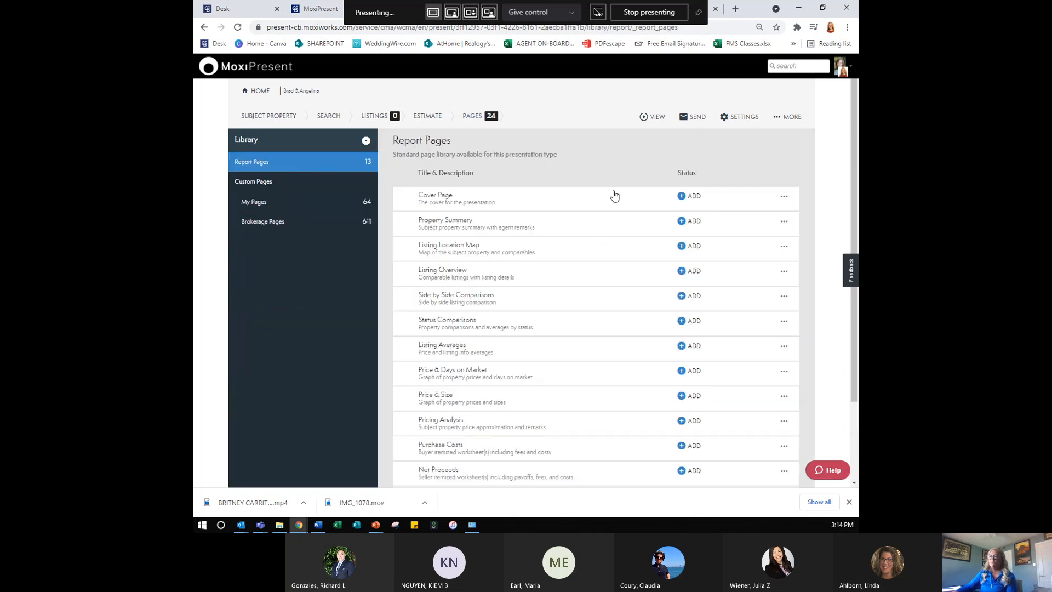
scroll(617, 367, down, 2)
scroll(617, 375, up, 2)
scroll(598, 414, down, 1)
scroll(599, 414, down, 2)
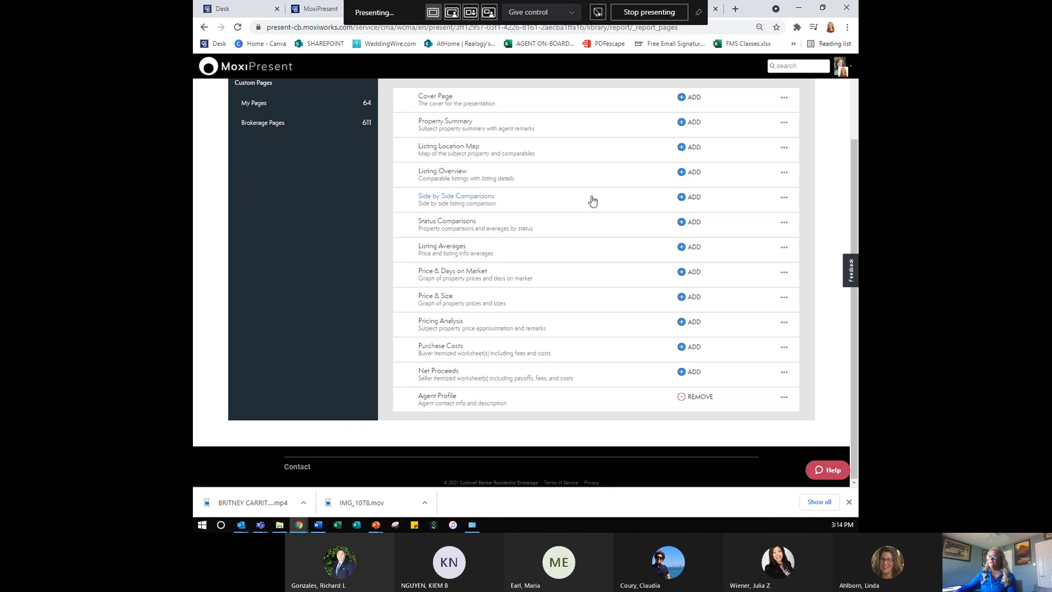
click(684, 201)
click(681, 222)
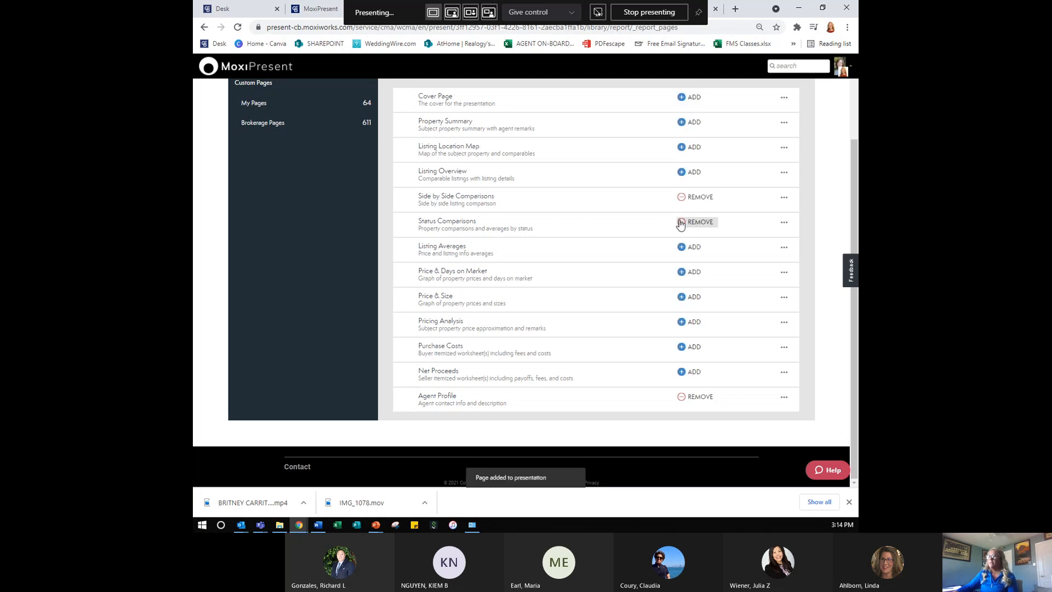
click(682, 148)
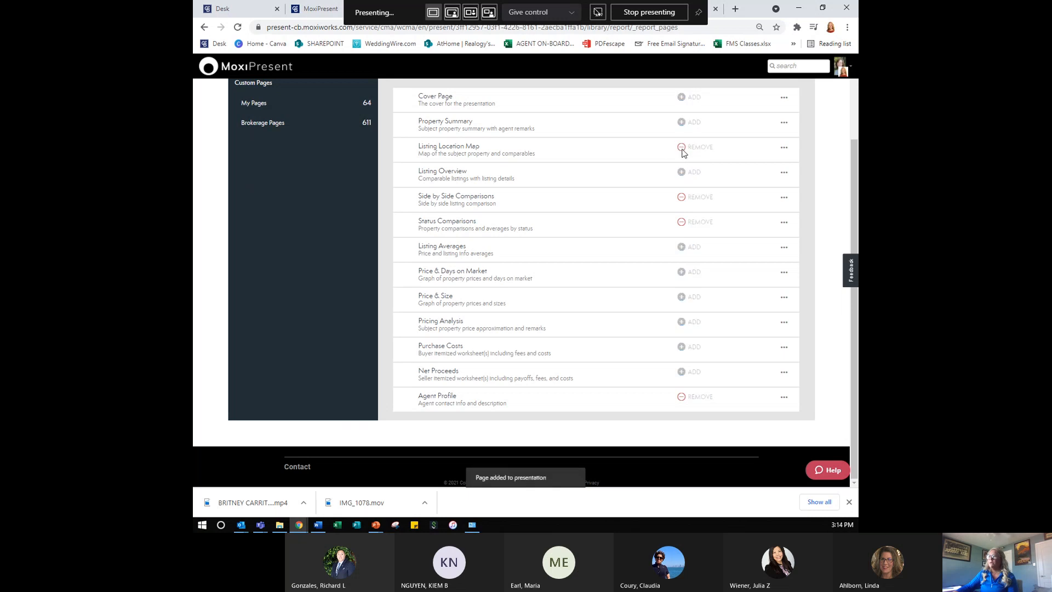
scroll(683, 153, up, 2)
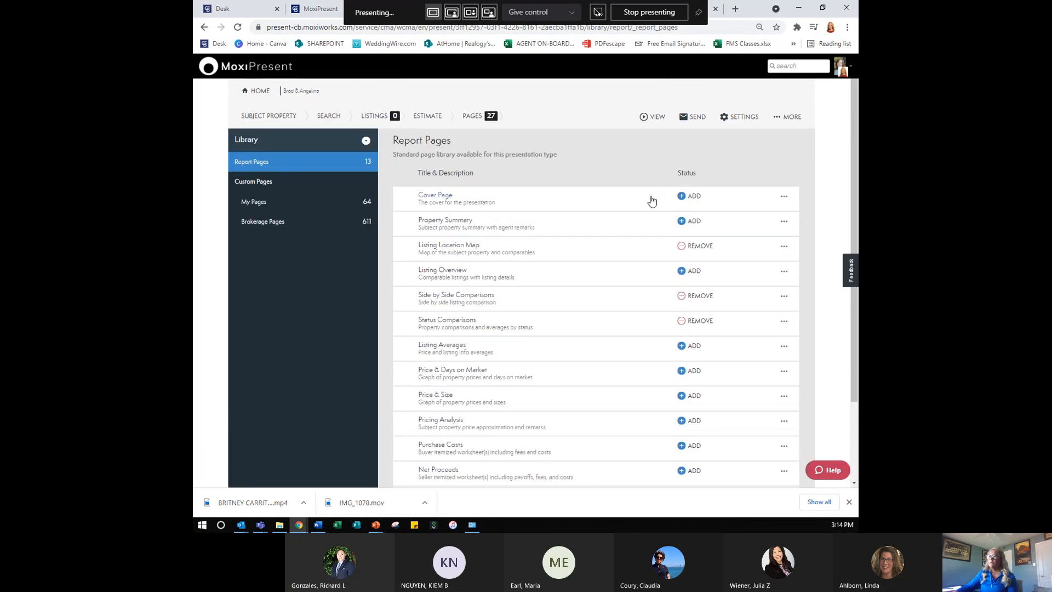
- Preview Home Preferences, Side by Side and Status Comparisons pages, then open the Listings Search step
click(480, 117)
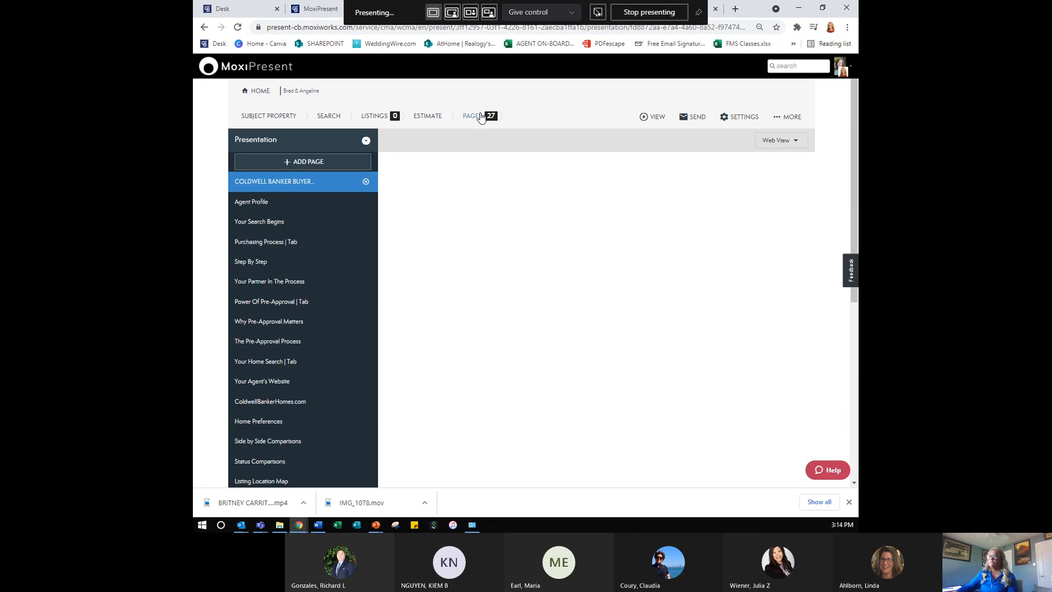
scroll(276, 337, down, 4)
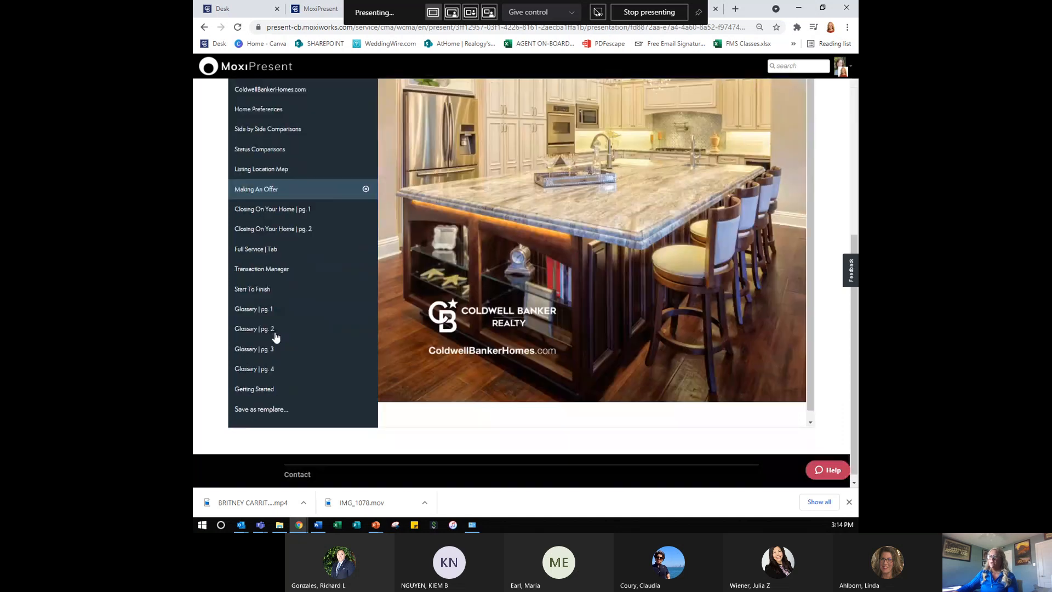
click(302, 111)
scroll(324, 187, up, 2)
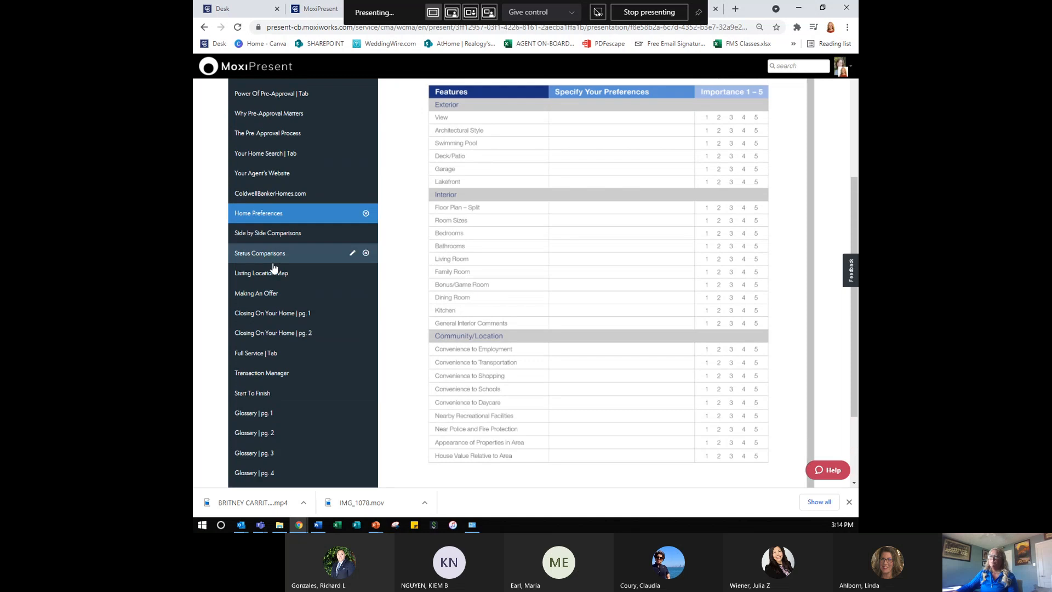
click(284, 235)
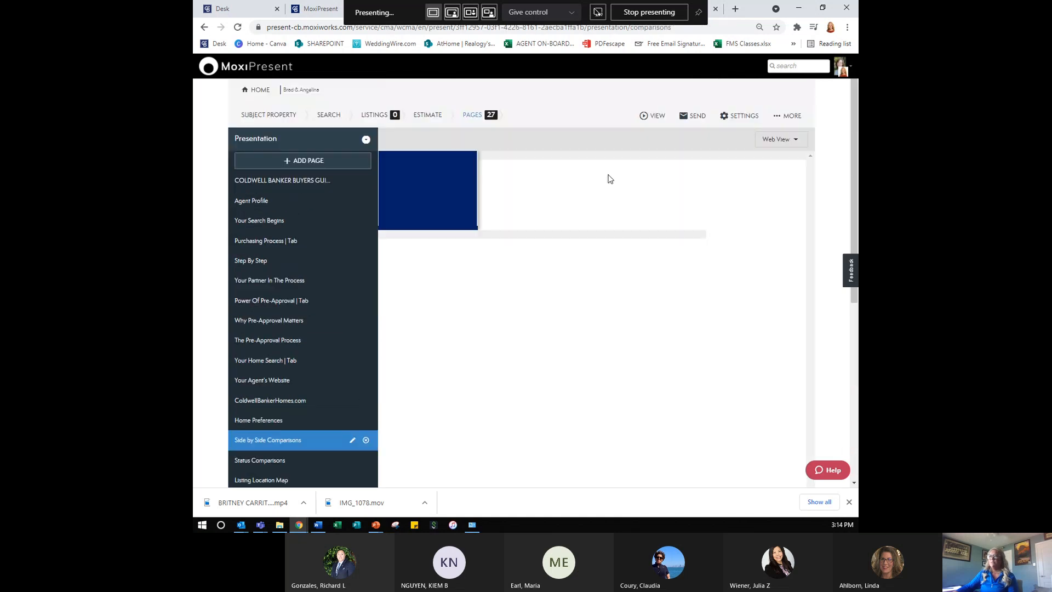
scroll(602, 181, down, 2)
click(299, 359)
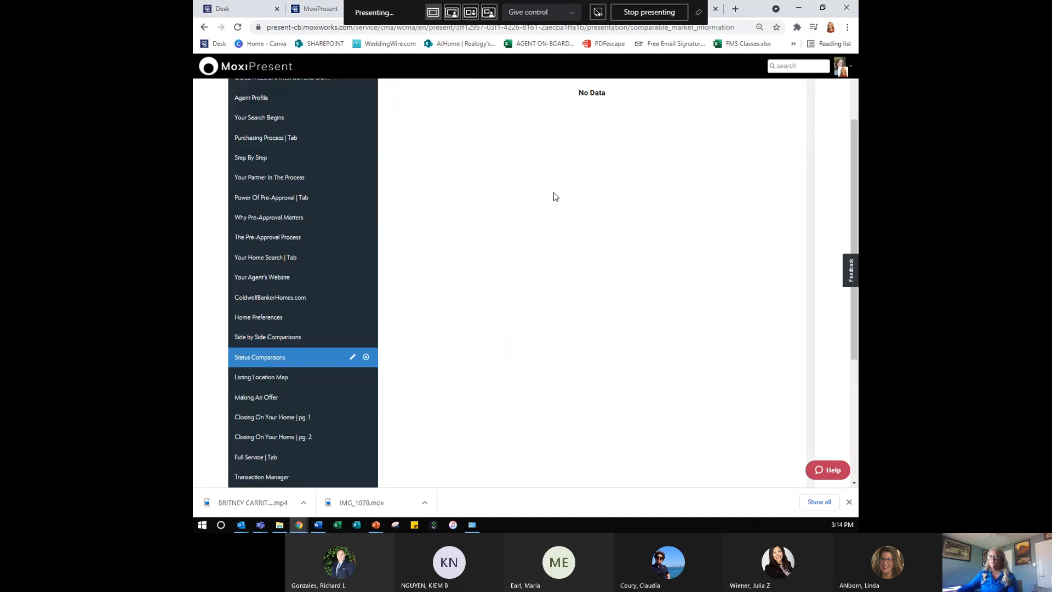
scroll(554, 287, up, 2)
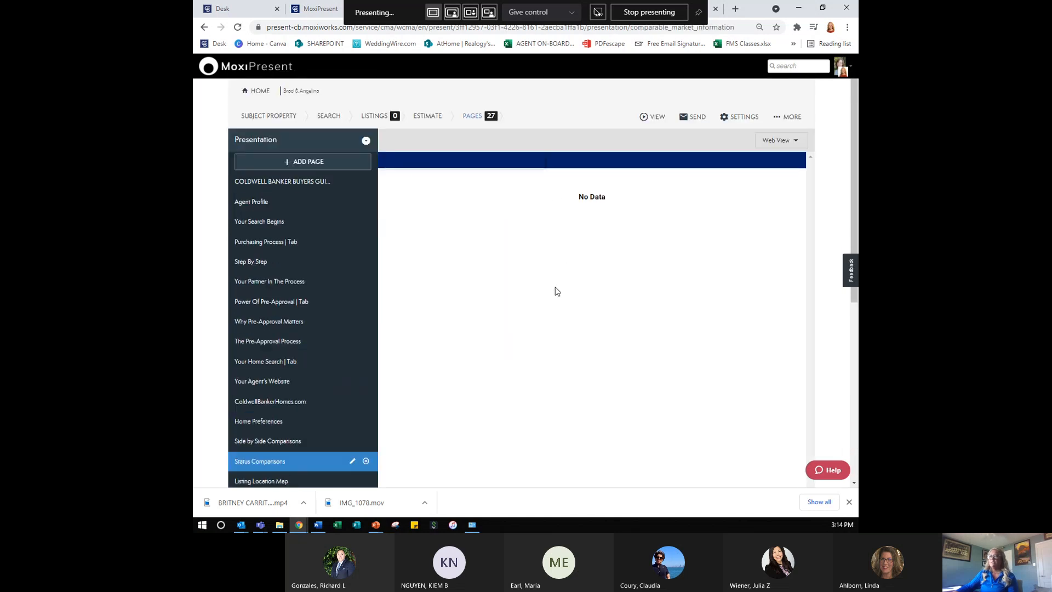
click(366, 117)
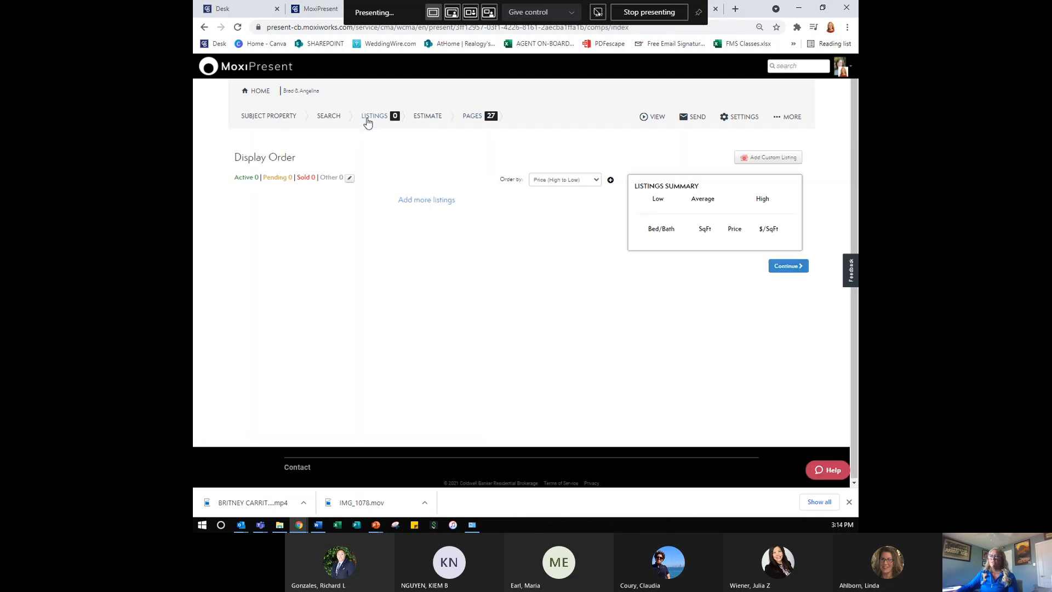
click(329, 116)
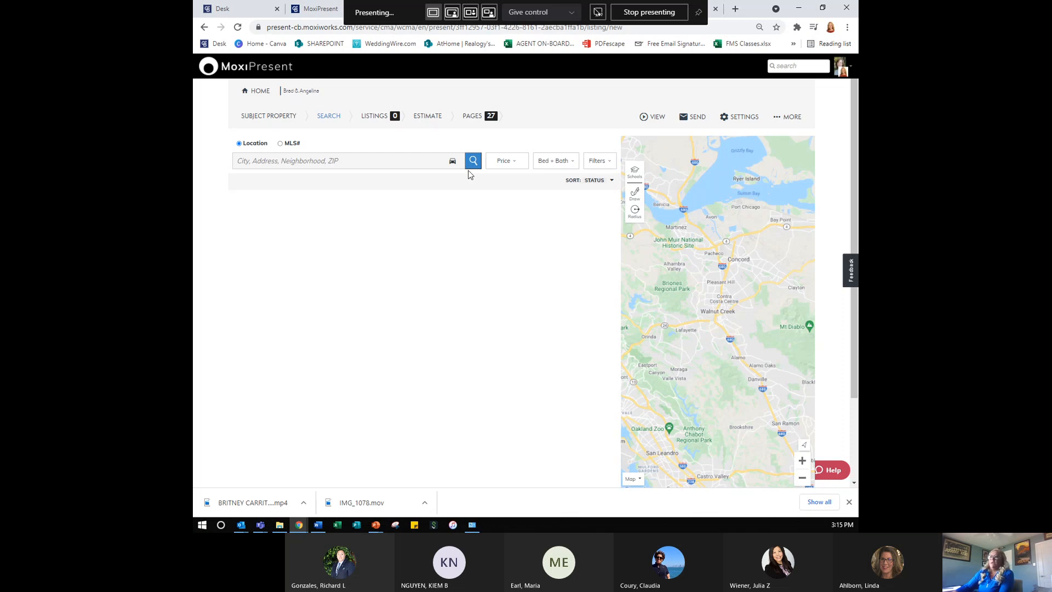
- Back in the 27-page list, preview the Listing Location Map page showing No Properties
click(475, 115)
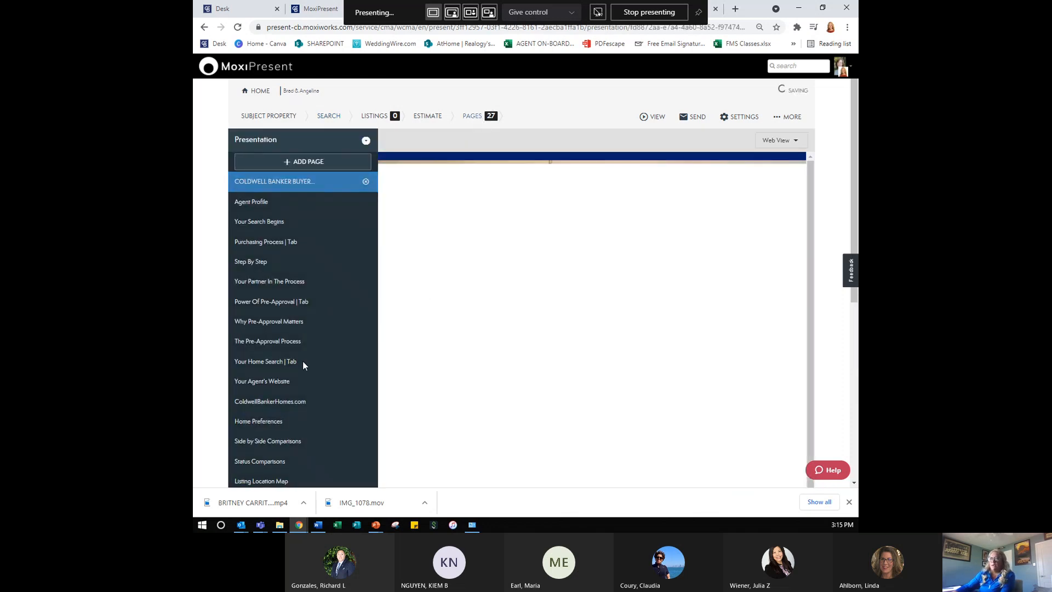
scroll(303, 365, down, 2)
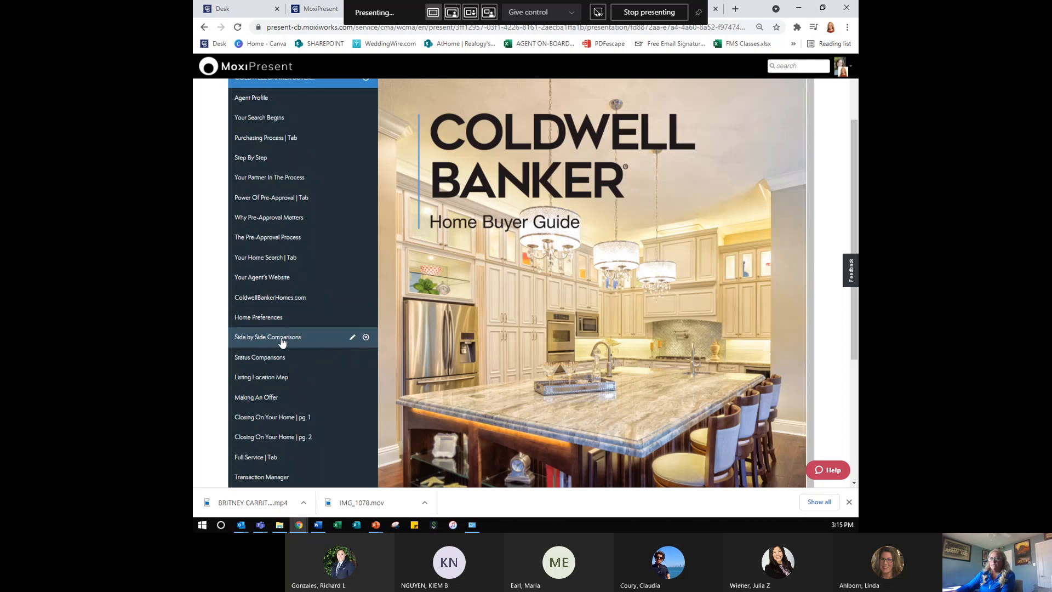
click(275, 378)
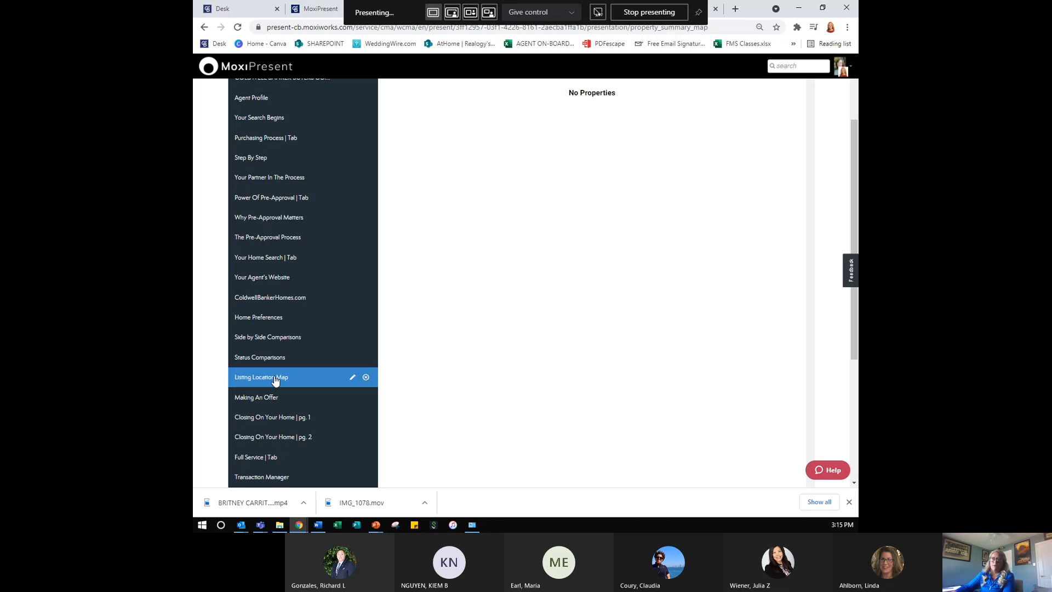
scroll(275, 381, up, 2)
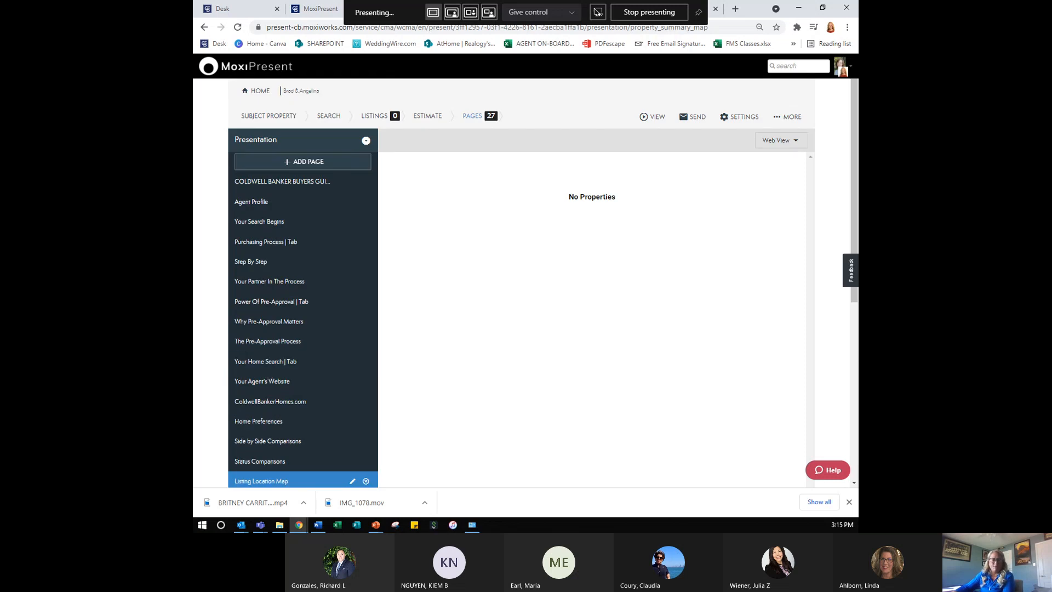